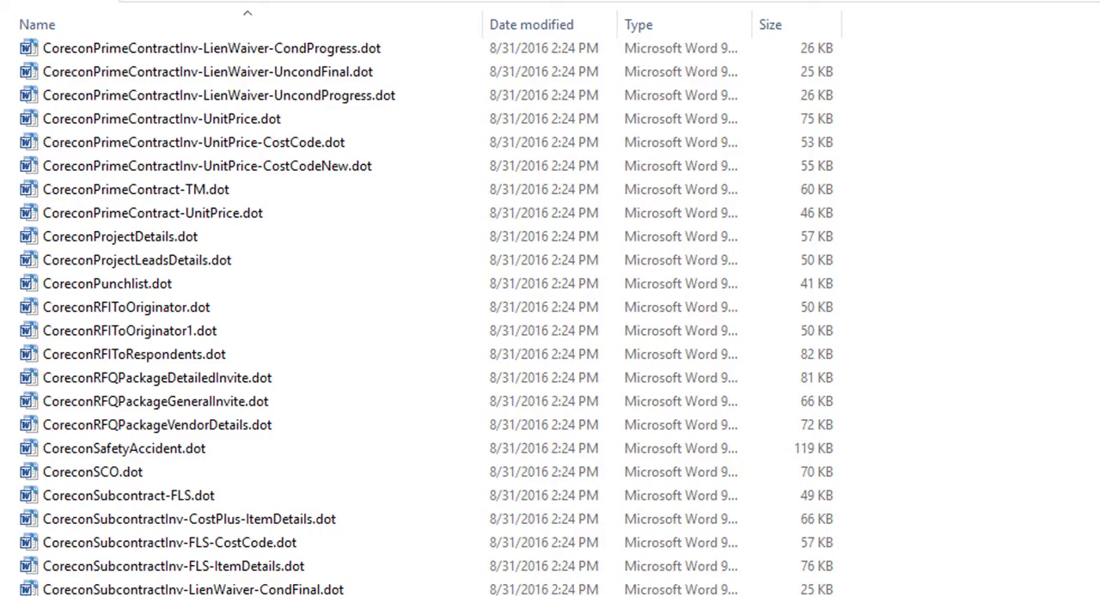
# Step: Find the purchase order template CoreconPO.dot in the file list and open it
pyautogui.scroll(9, 421, 542)
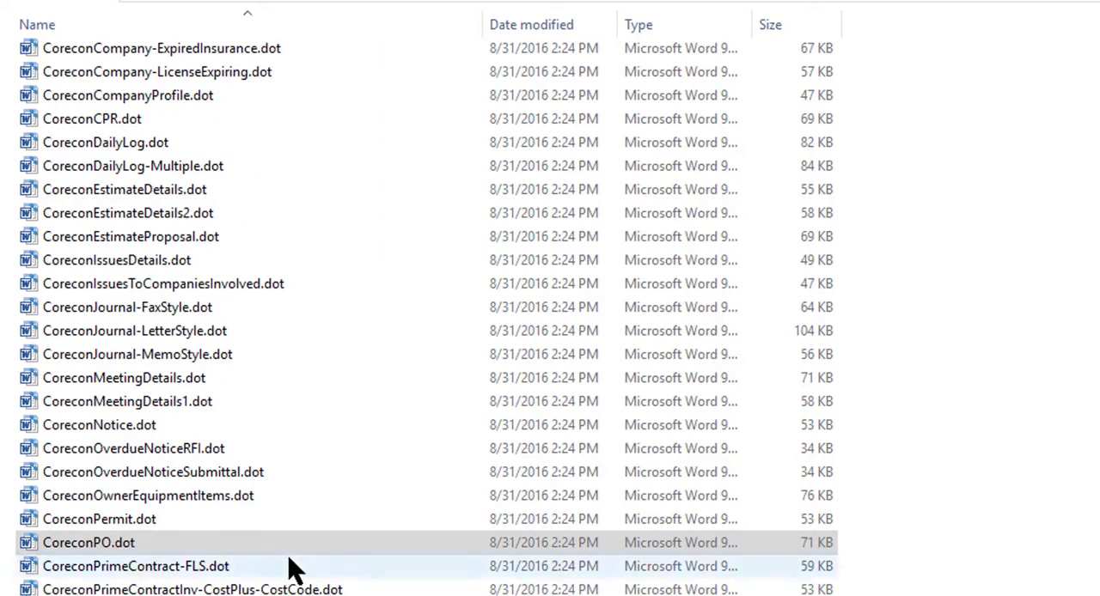
pyautogui.click(137, 547)
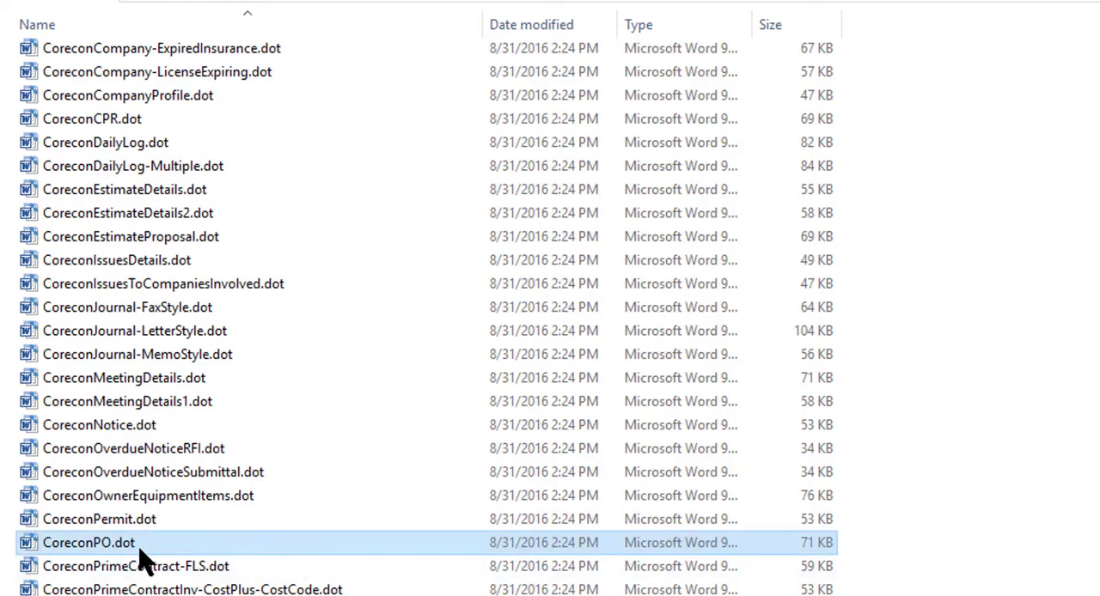
pyautogui.doubleClick(91, 548)
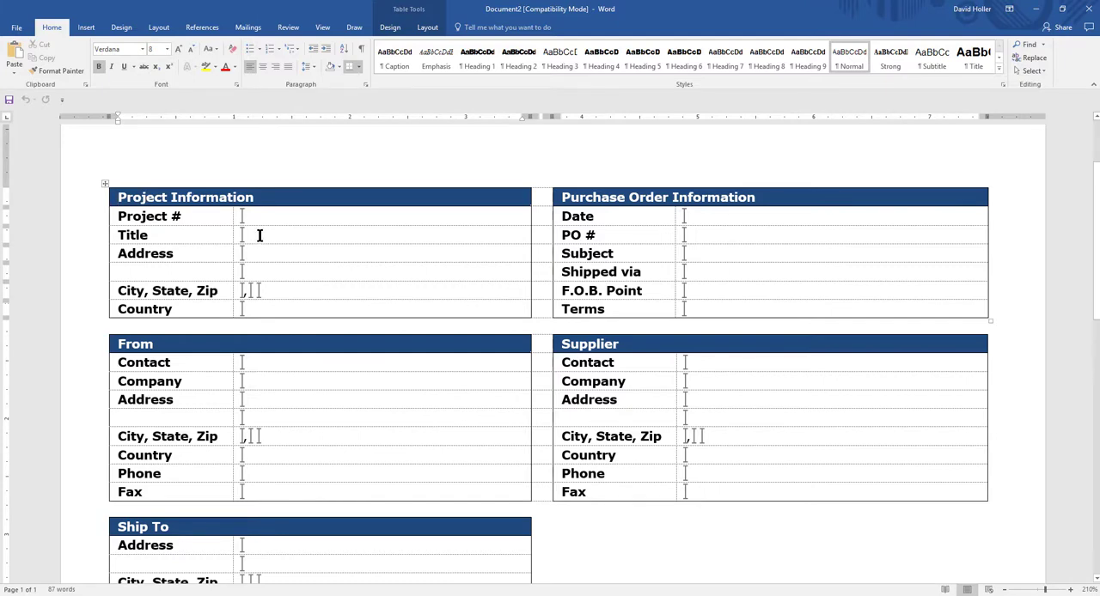
# Step: Save the purchase order document as a Word 97-2003 Template (*.dot) named CoreconPO_Custom in the Custom Office Templates folder
pyautogui.scroll(-5, 259, 235)
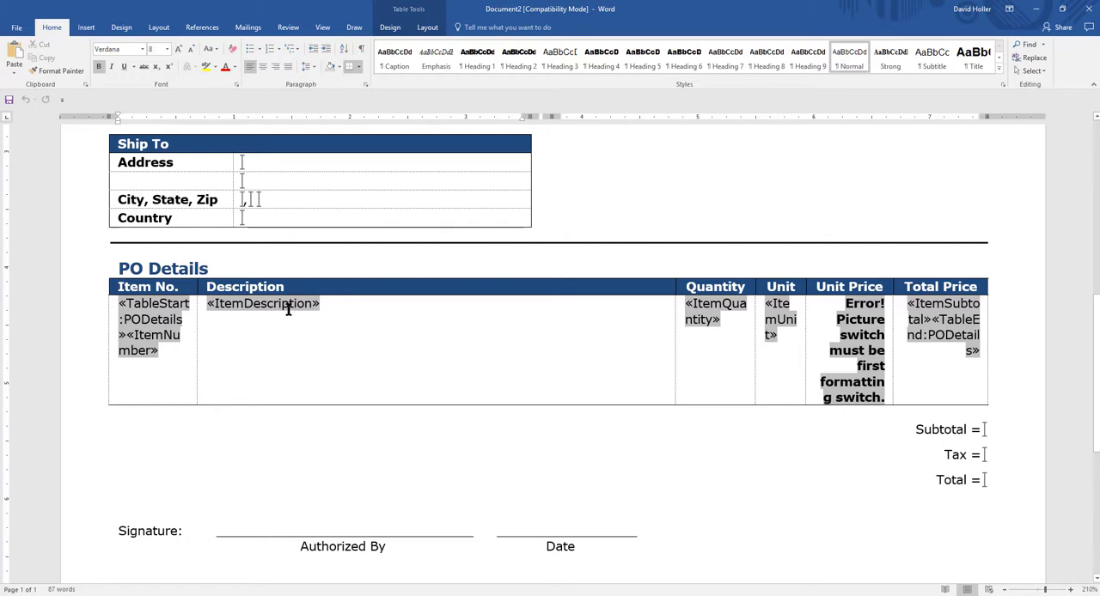
pyautogui.click(17, 27)
pyautogui.click(26, 142)
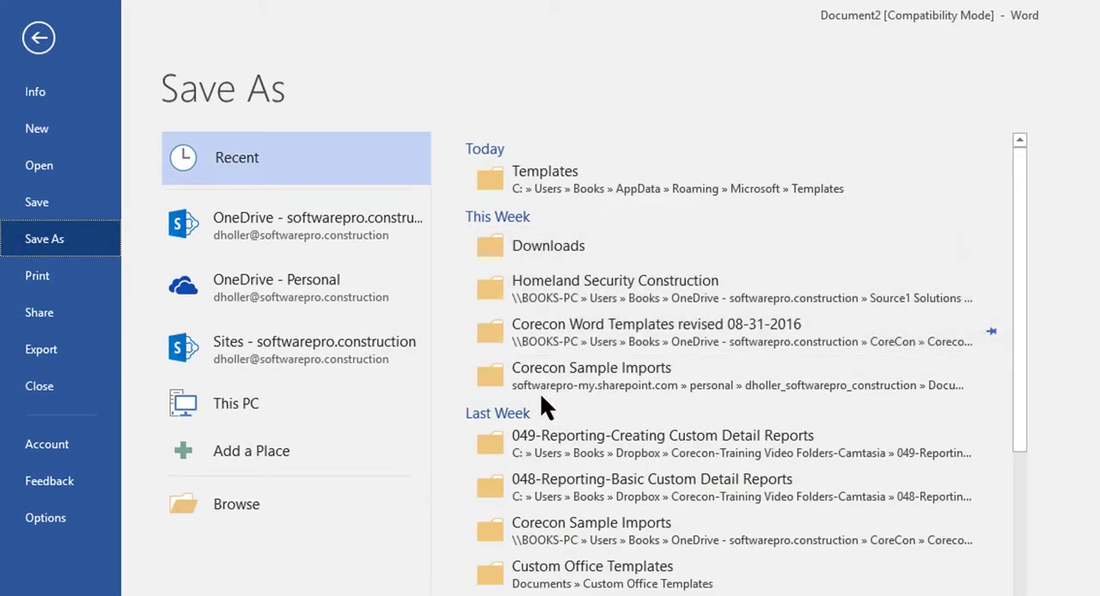
pyautogui.doubleClick(602, 333)
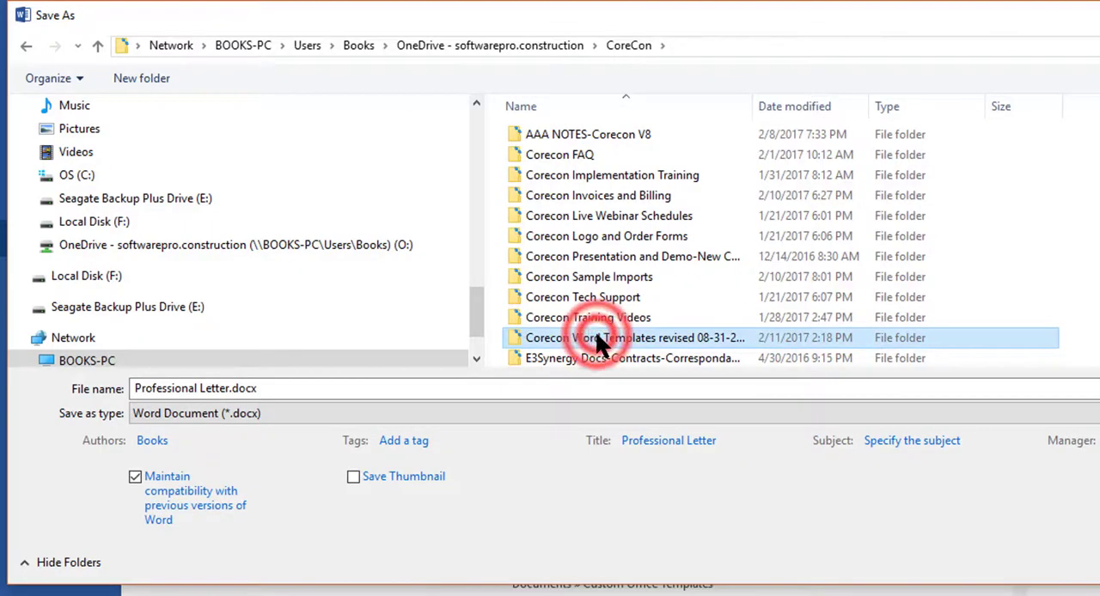
pyautogui.click(298, 386)
pyautogui.click(361, 412)
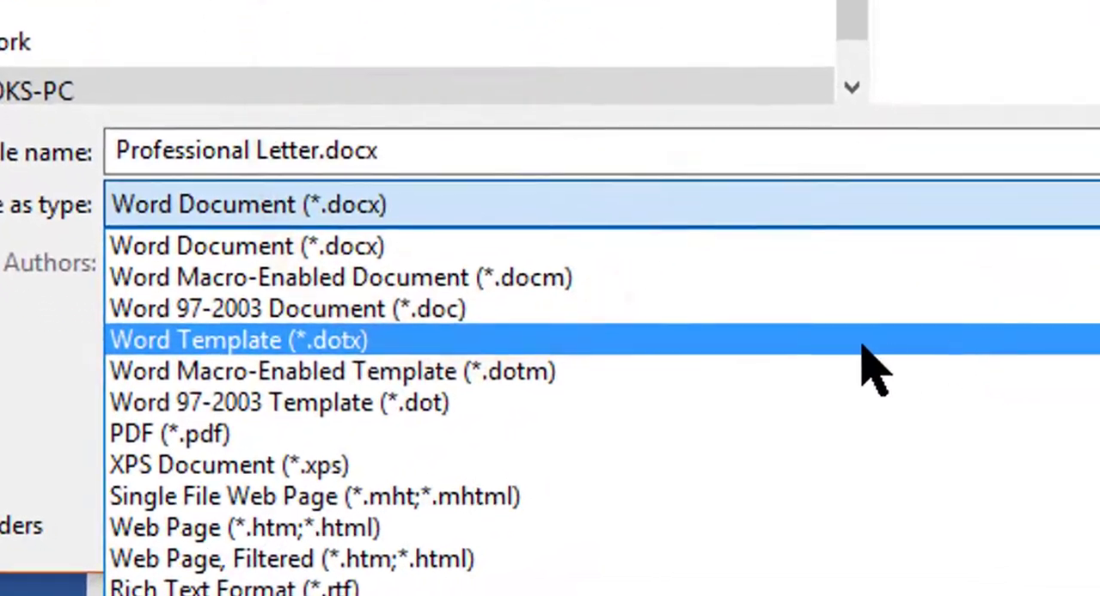
pyautogui.click(370, 421)
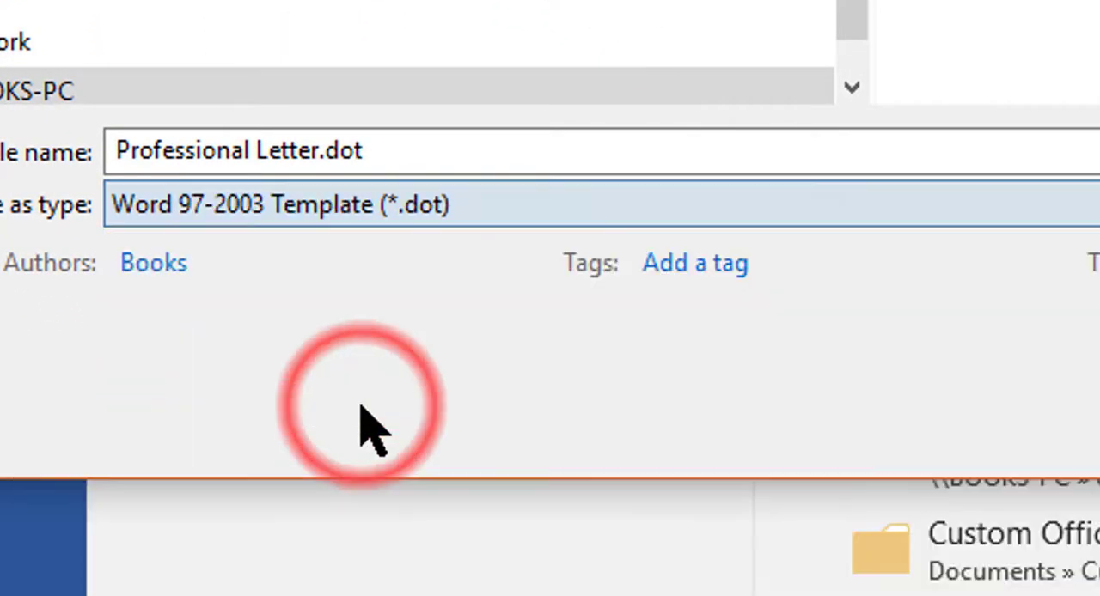
pyautogui.click(429, 157)
pyautogui.write('CoreconPO')
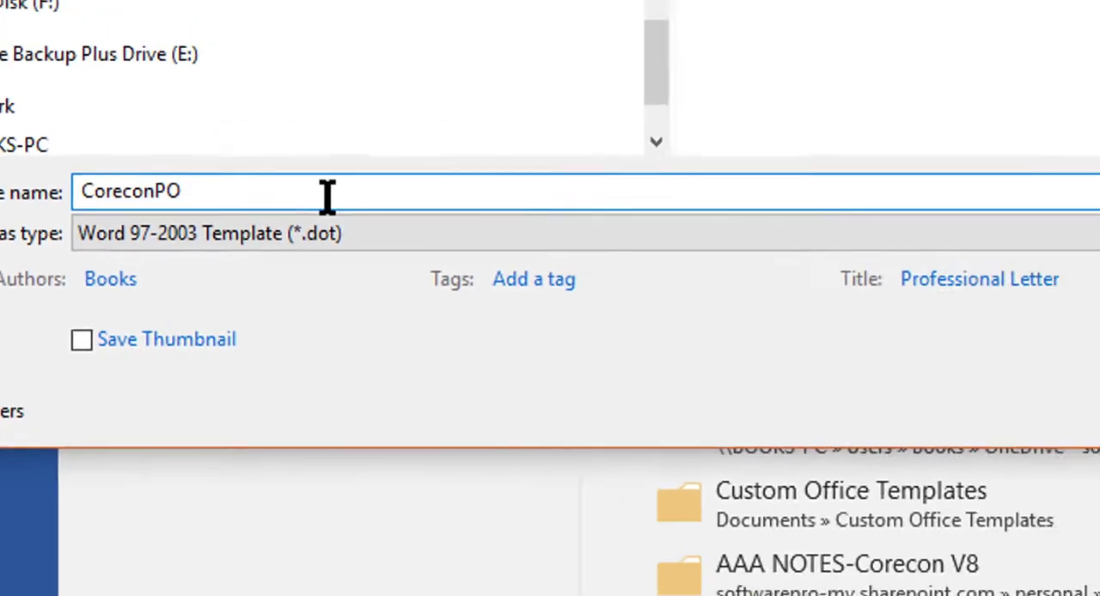
pyautogui.write('_Custom')
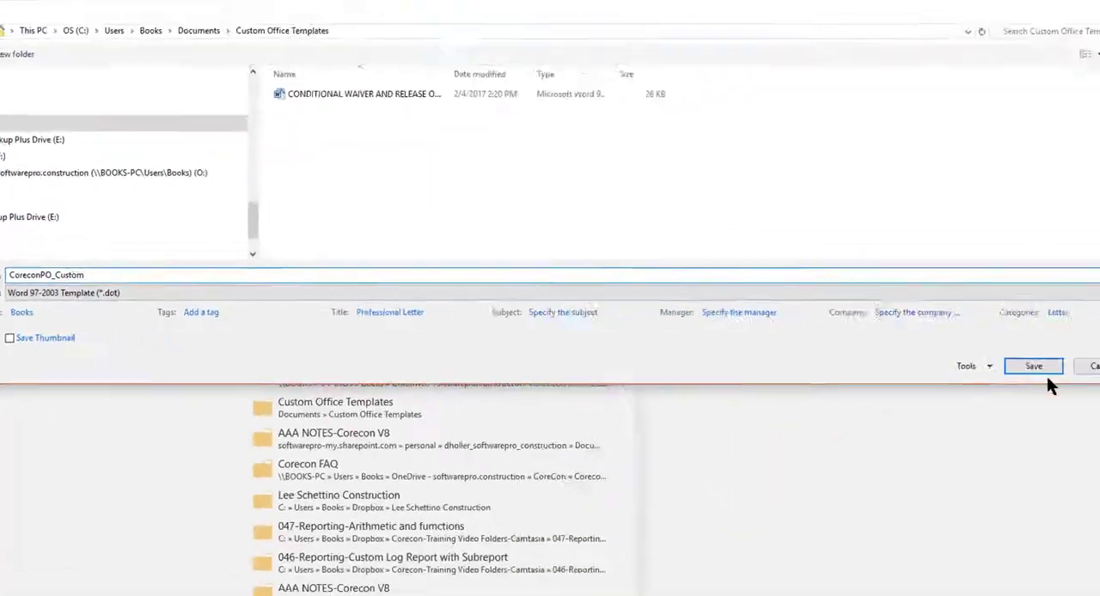
pyautogui.click(985, 362)
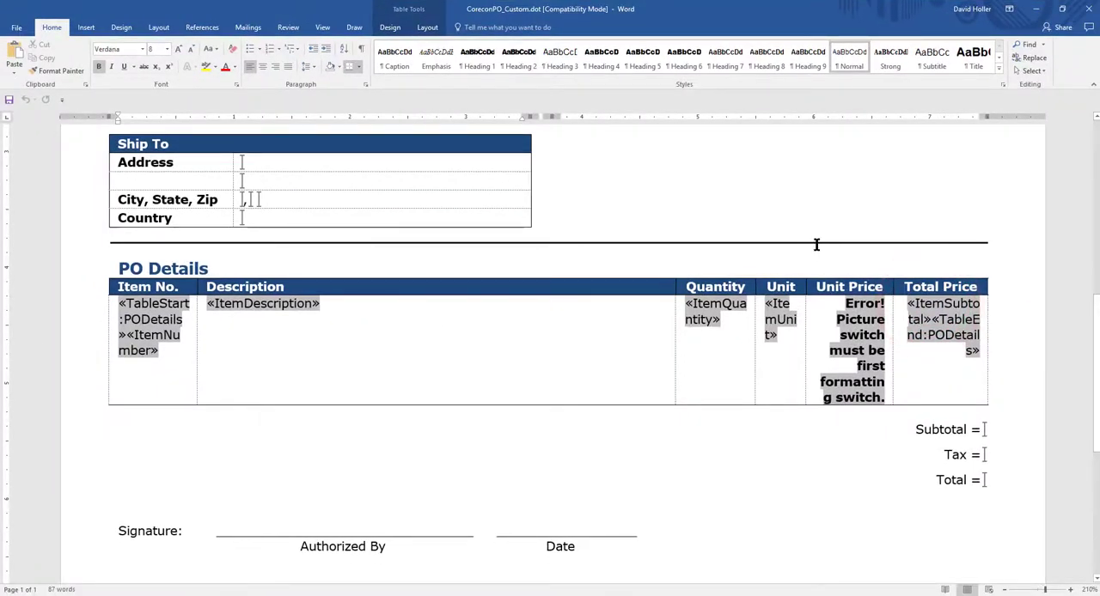
# Step: Inspect the Logo bookmark in the header's text box and the document title, and return to the document body
pyautogui.scroll(-1, 801, 446)
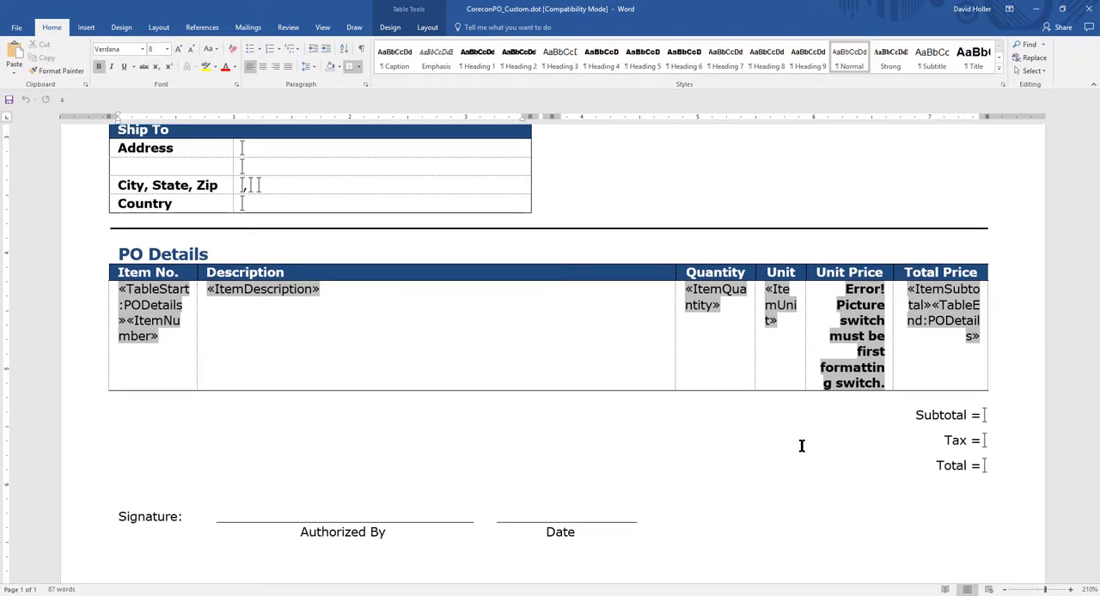
pyautogui.scroll(10, 800, 445)
pyautogui.doubleClick(572, 225)
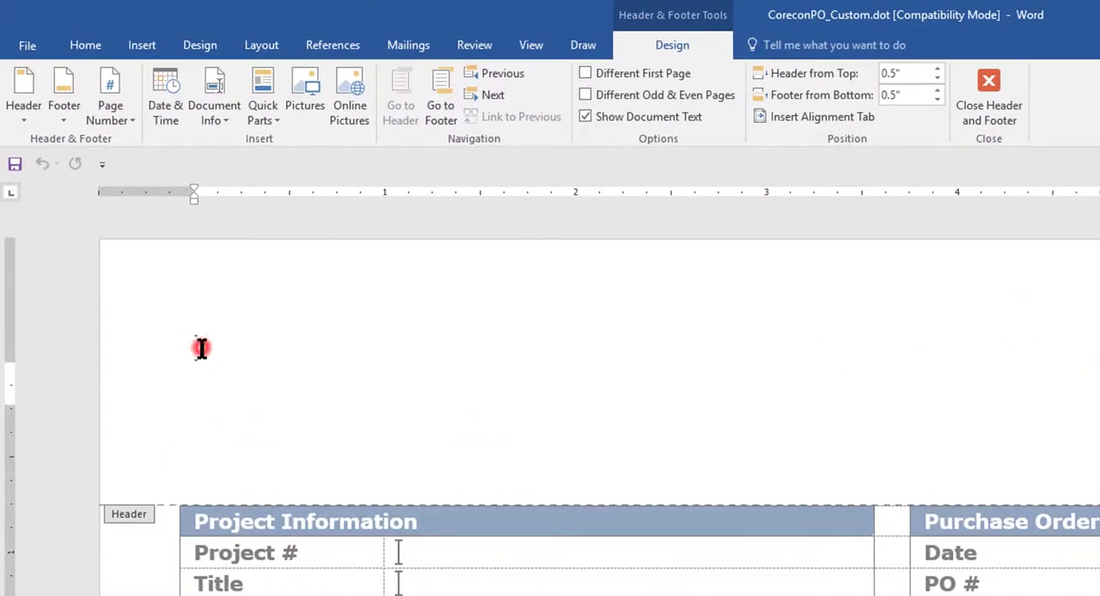
pyautogui.click(197, 348)
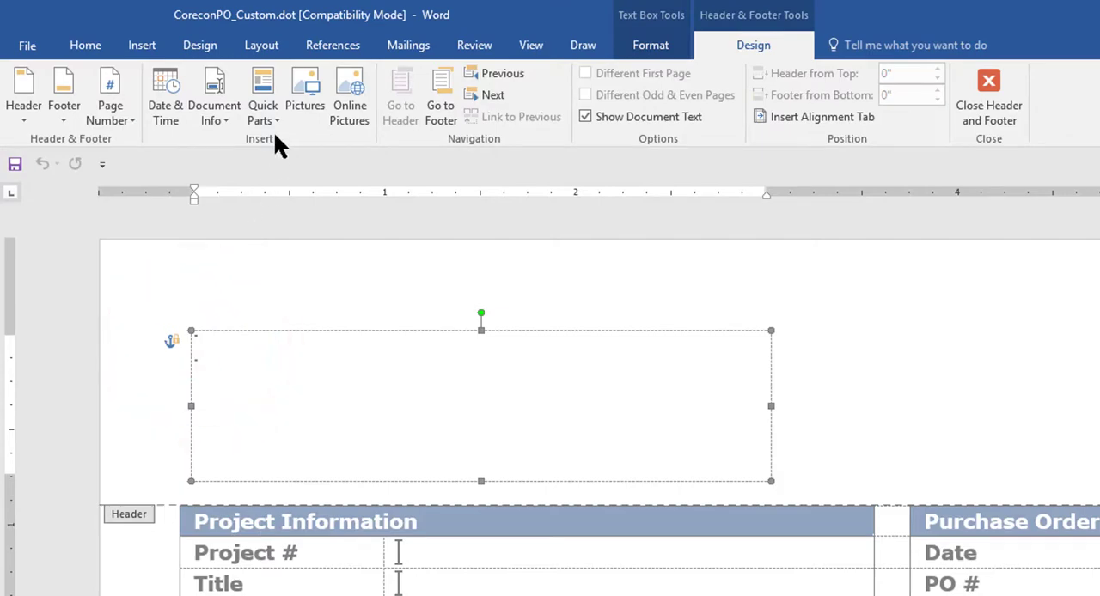
pyautogui.click(141, 44)
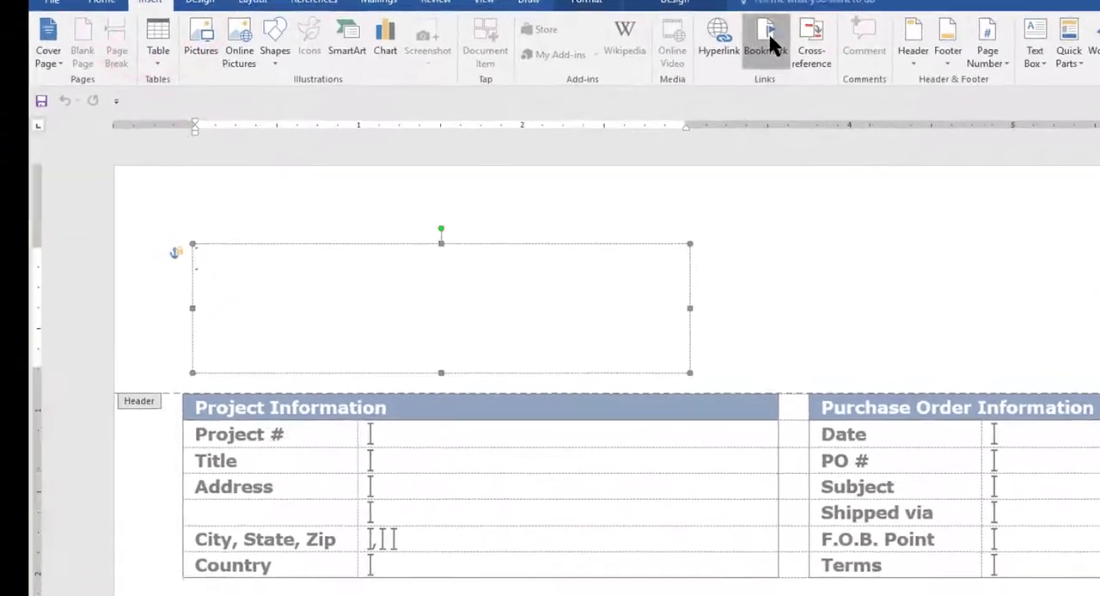
pyautogui.click(768, 31)
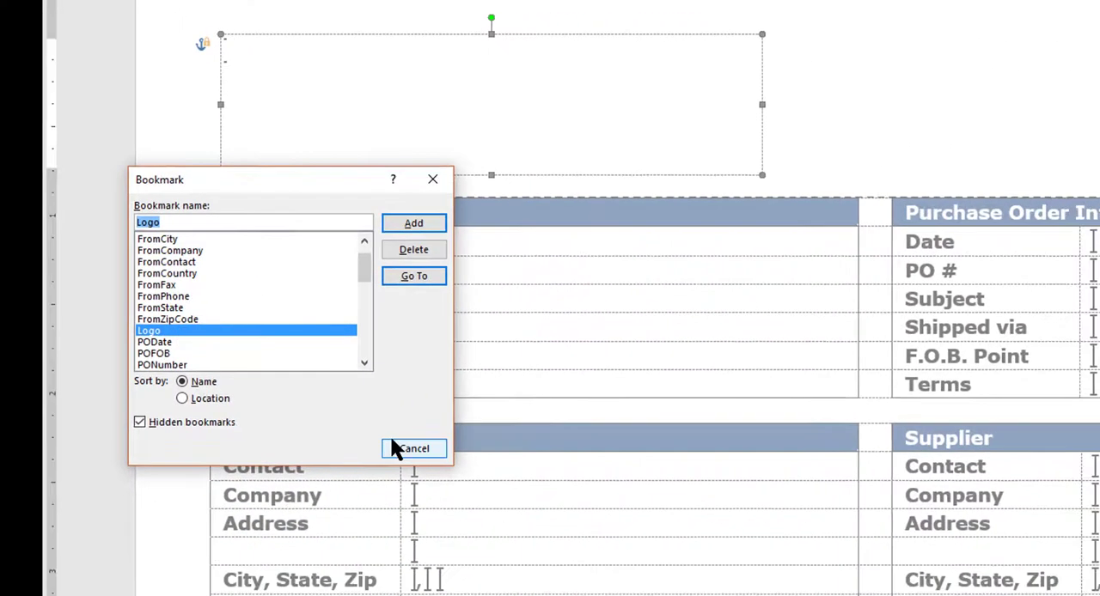
pyautogui.click(389, 433)
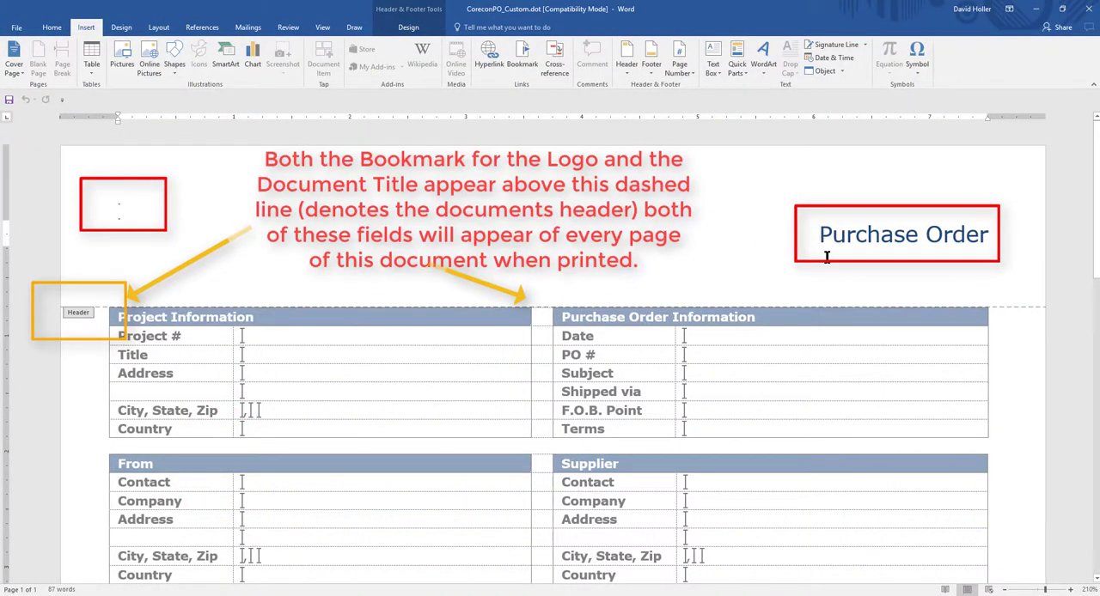
pyautogui.scroll(-1, 749, 336)
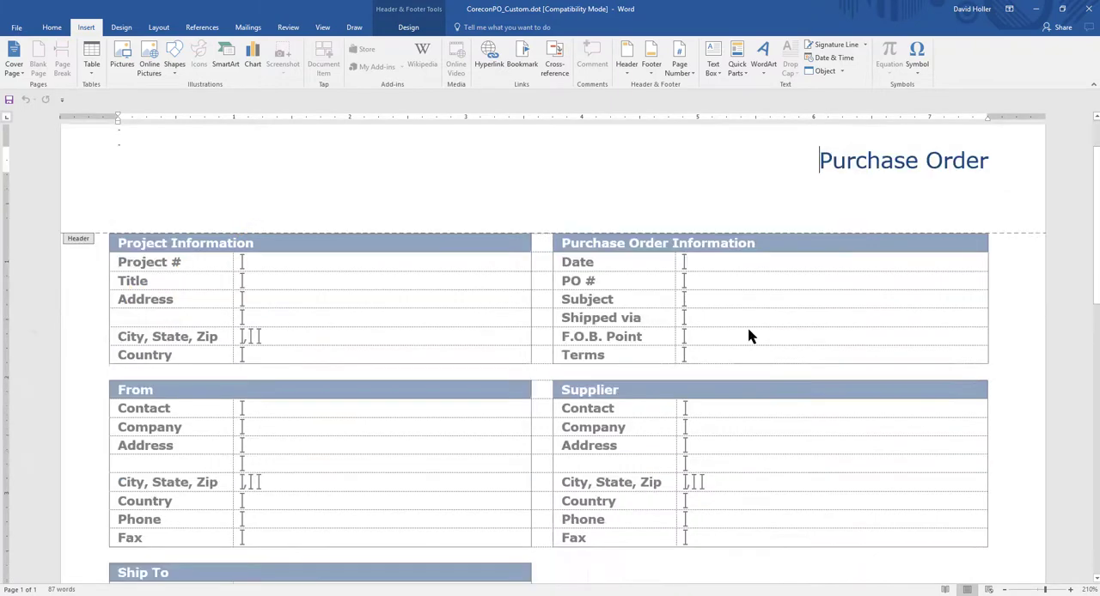
pyautogui.doubleClick(749, 336)
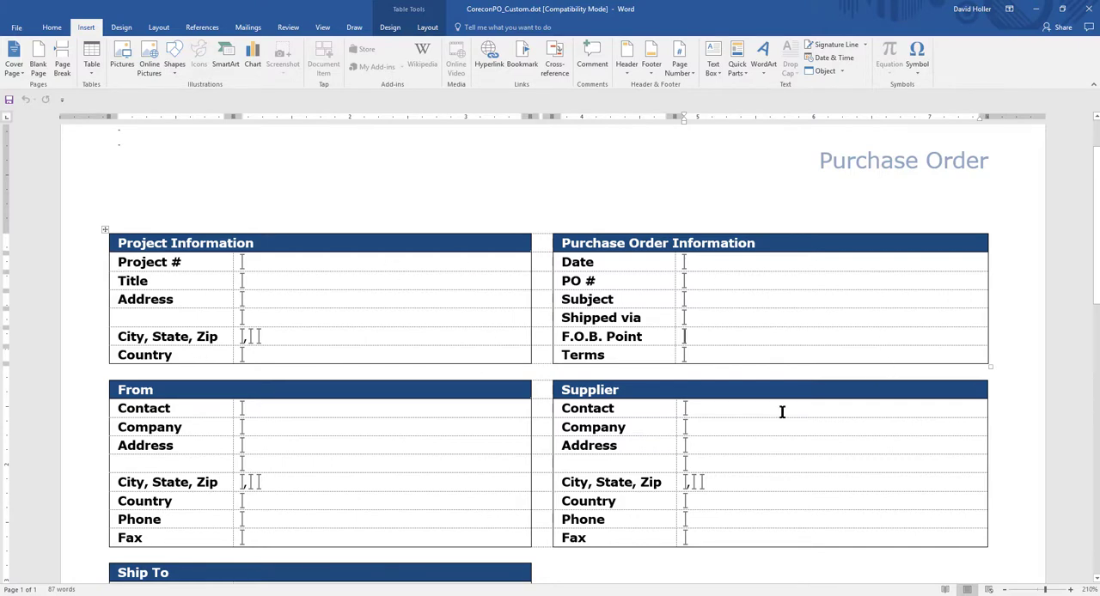
pyautogui.scroll(-5, 50, 451)
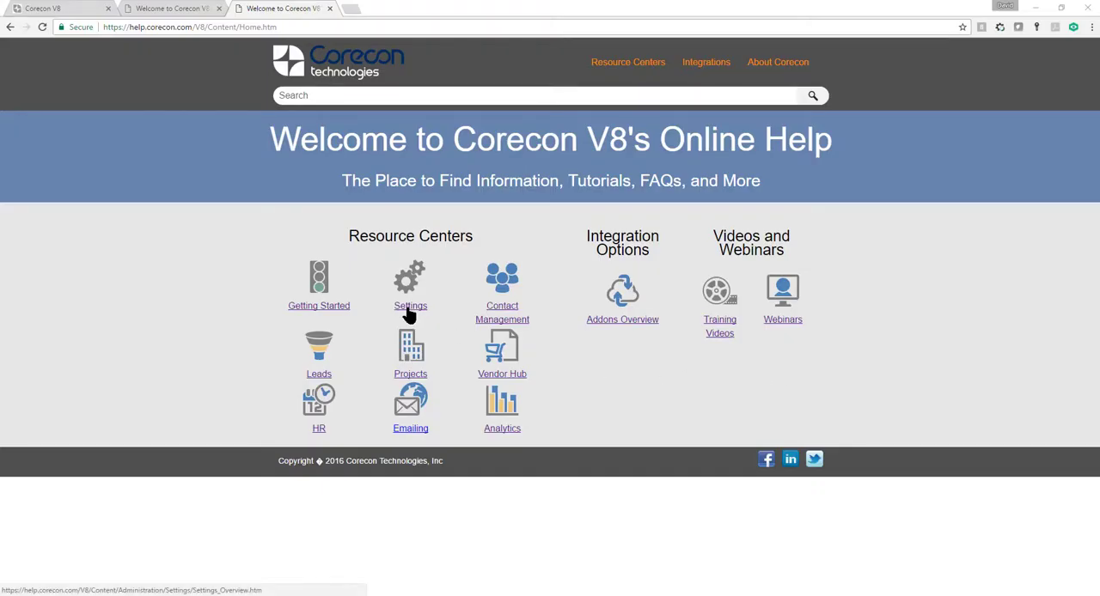
# Step: Switch to Corecon's online help in the browser and open the Purchase Order (PO) page of the Procurement Module detail report templates
pyautogui.click(409, 313)
pyautogui.click(523, 312)
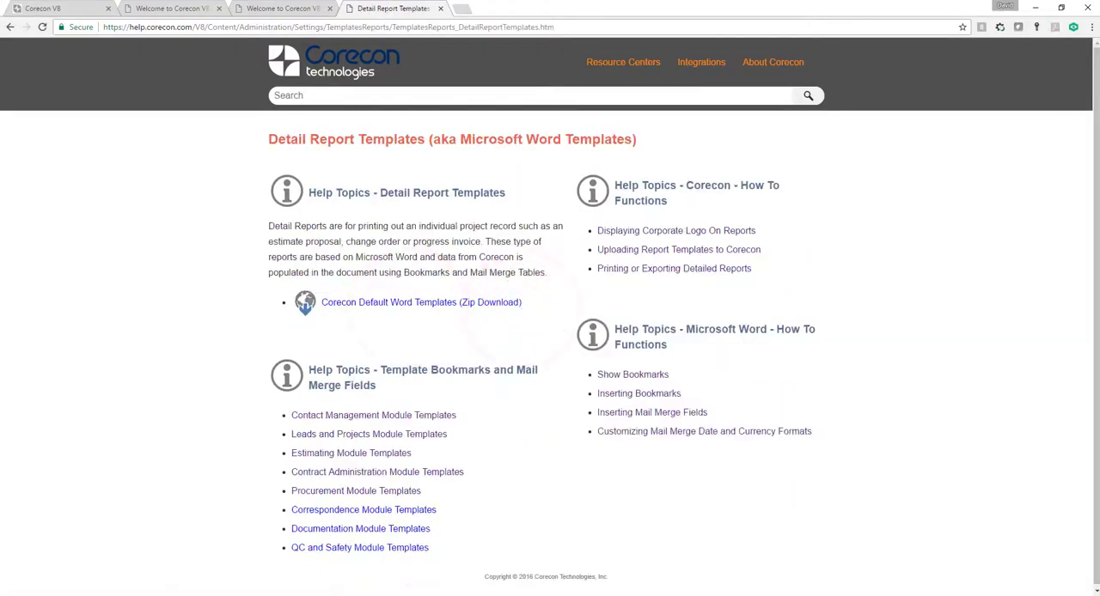
pyautogui.scroll(-1, 489, 463)
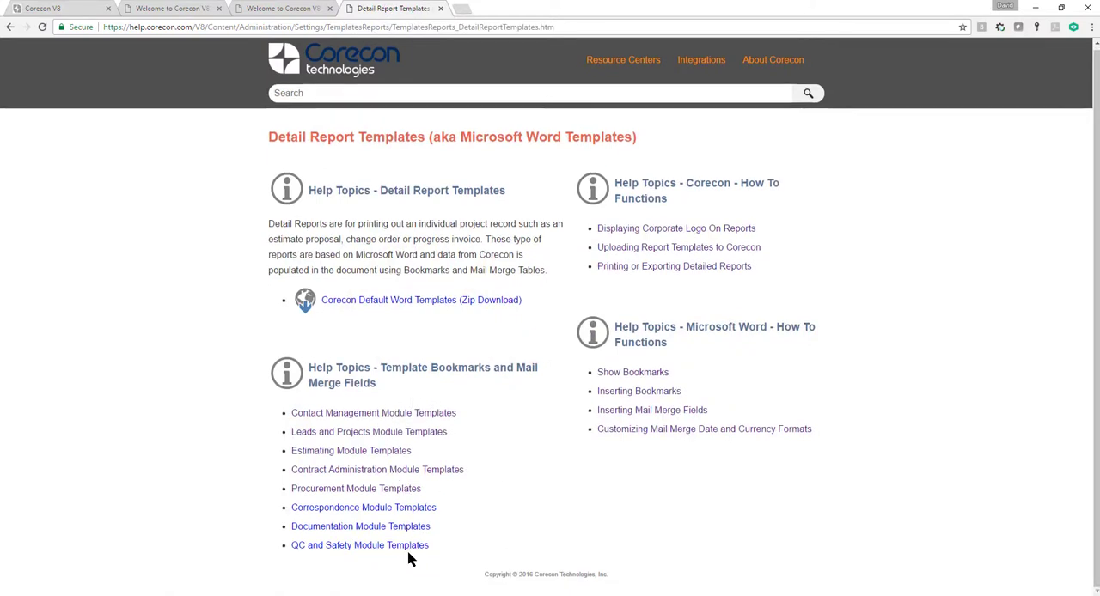
pyautogui.click(337, 488)
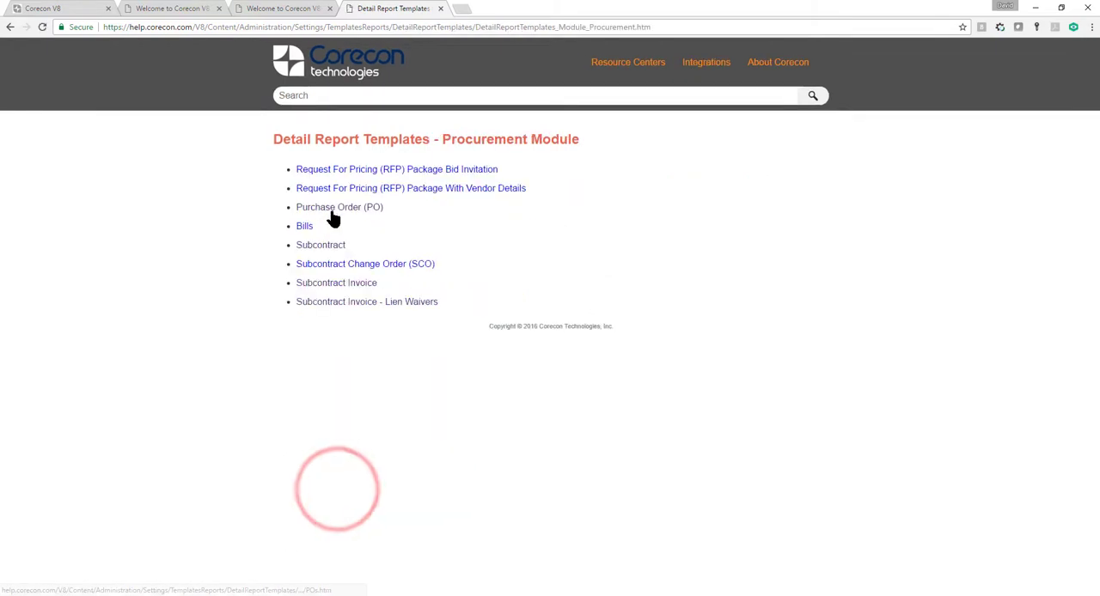
pyautogui.click(334, 211)
# Step: Examine the available purchase order bookmarks and the column names in the PO Items Mail Merge Table
pyautogui.scroll(-4, 616, 418)
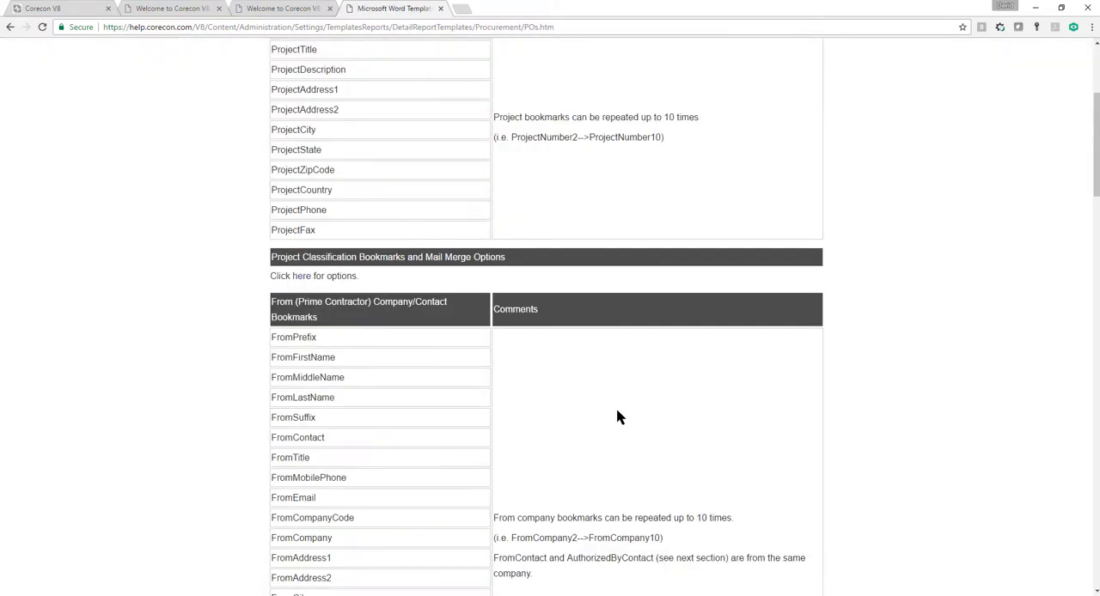
pyautogui.scroll(-20, 616, 418)
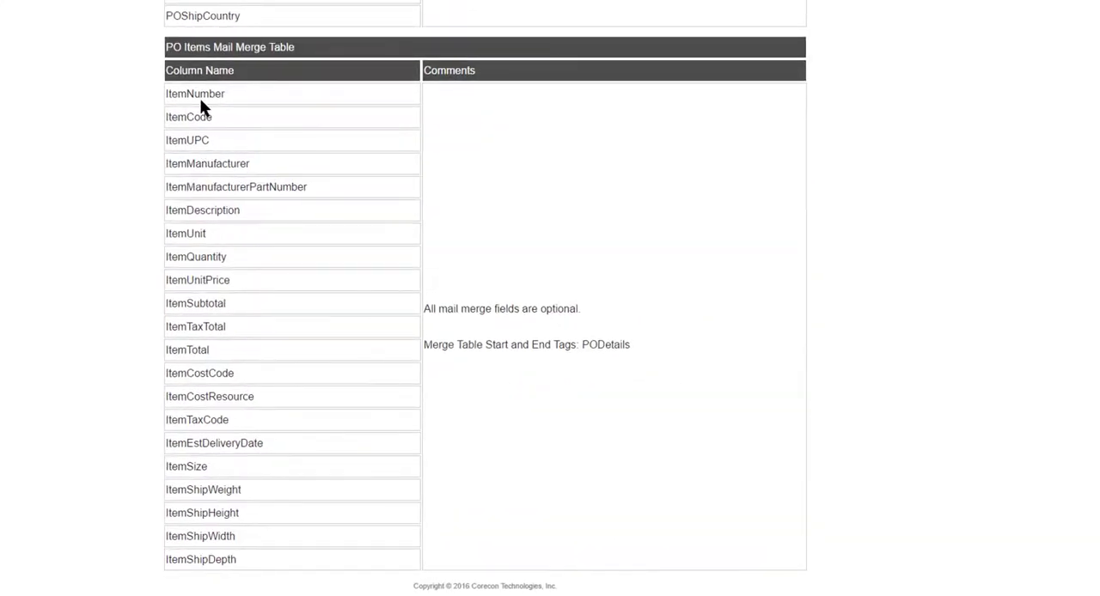
pyautogui.scroll(3, 287, 134)
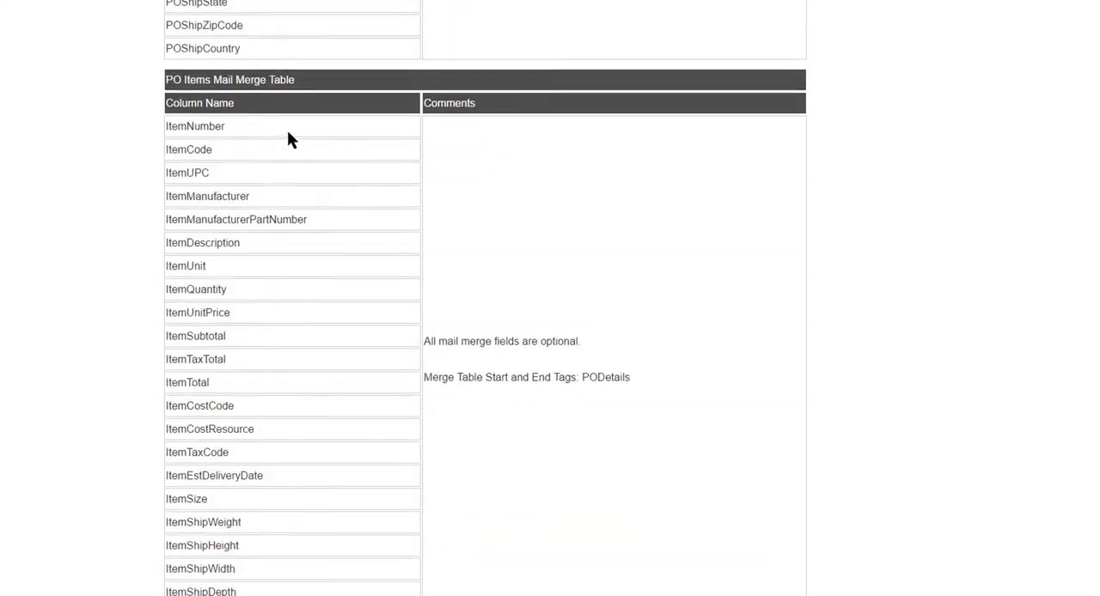
pyautogui.scroll(-3, 290, 135)
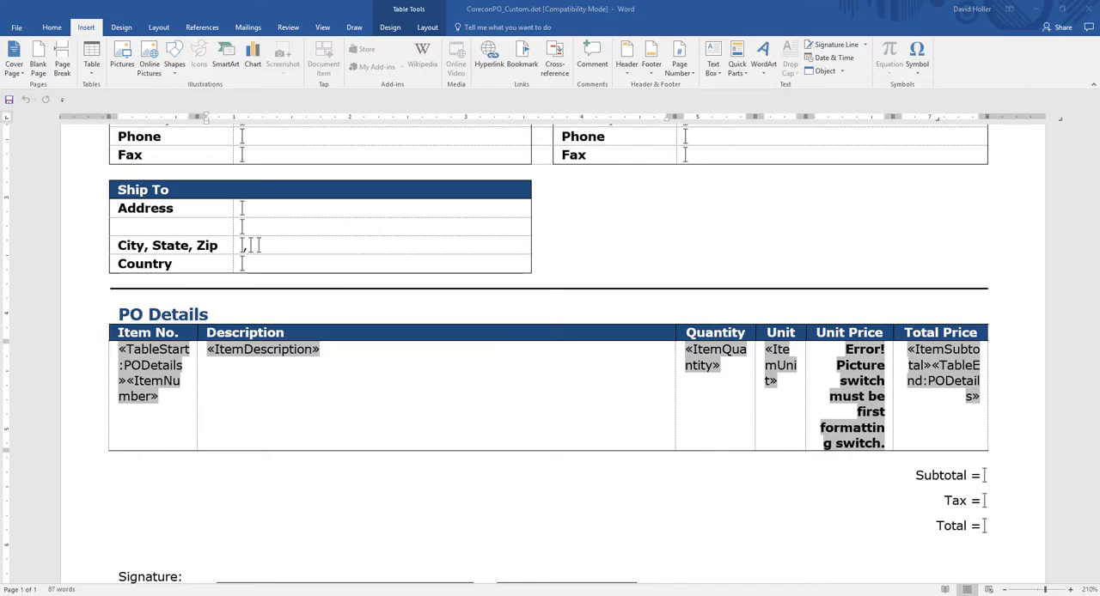
# Step: Switch back to the Word template and check the PO Details table's preferred width in its table properties
pyautogui.rightClick(318, 332)
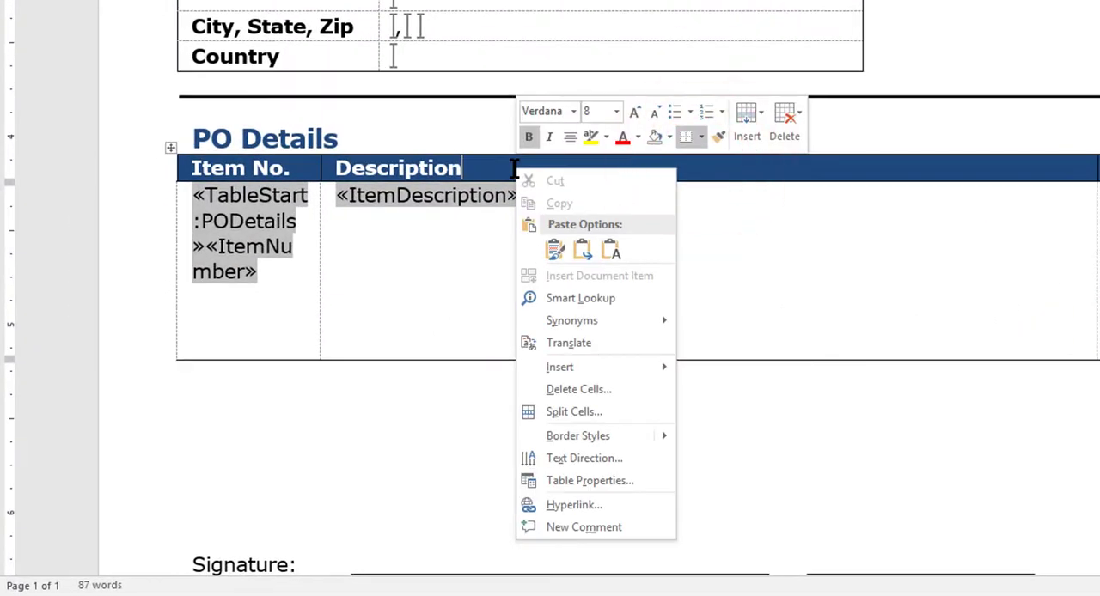
pyautogui.click(572, 481)
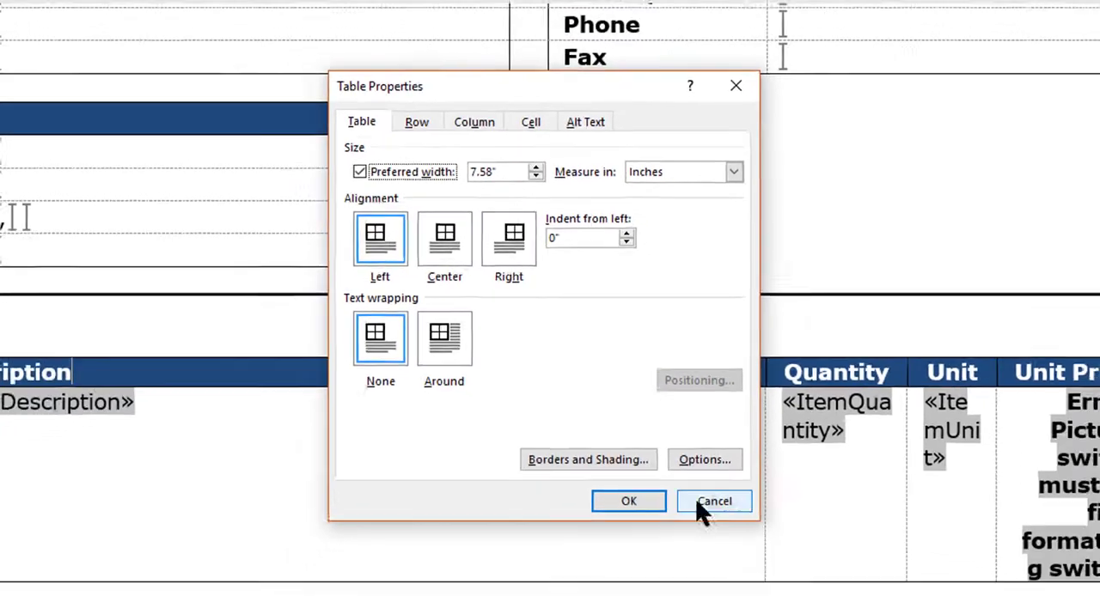
pyautogui.click(745, 547)
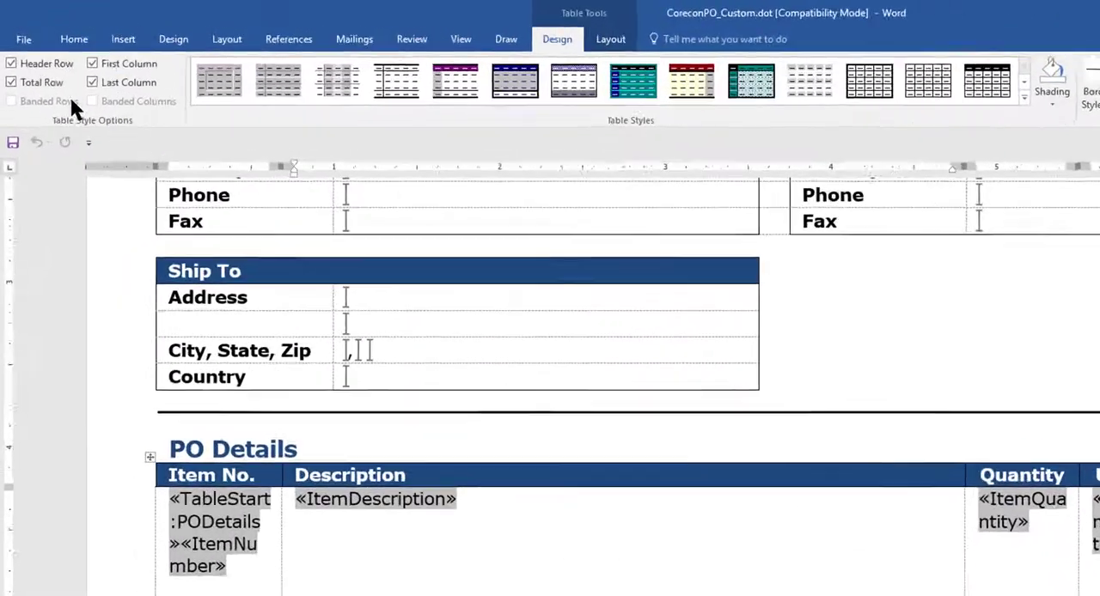
# Step: Check the document's left and right page margins in Page Setup without changing them
pyautogui.click(86, 27)
pyautogui.click(158, 27)
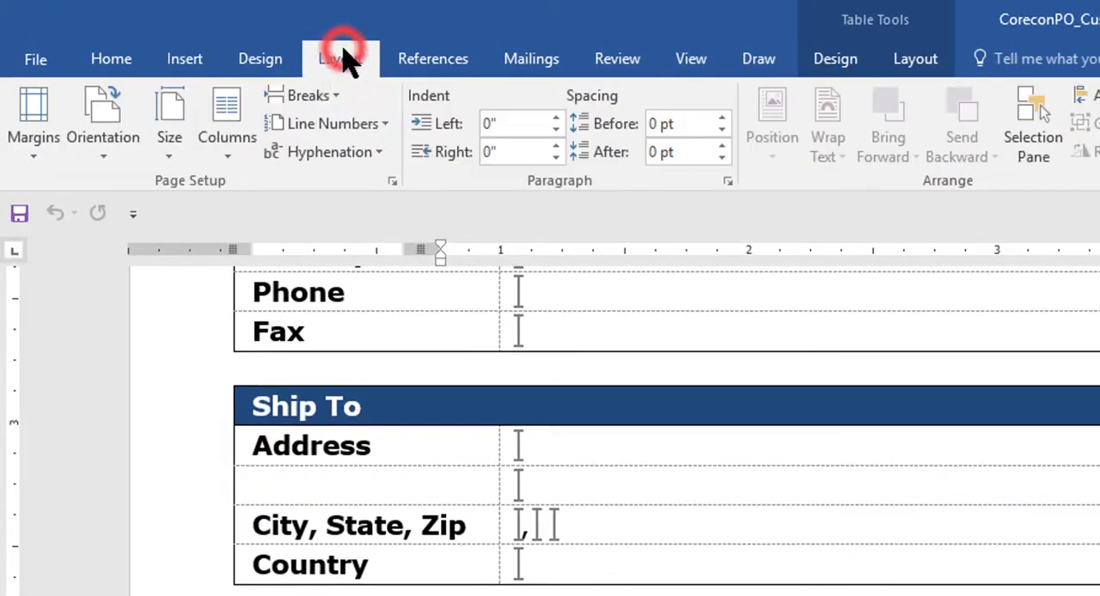
pyautogui.click(34, 142)
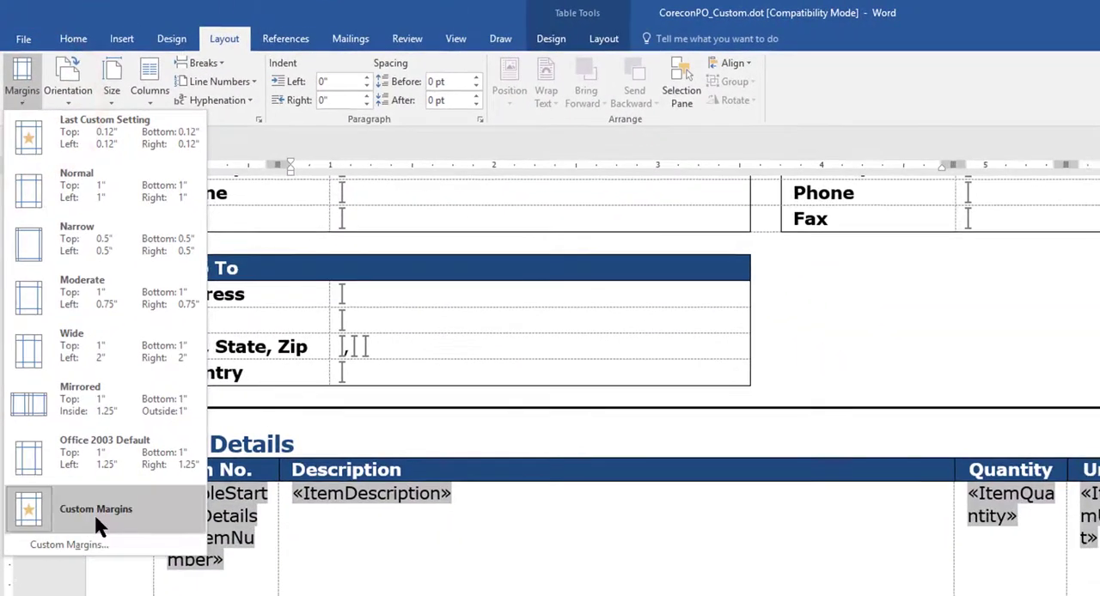
pyautogui.click(60, 545)
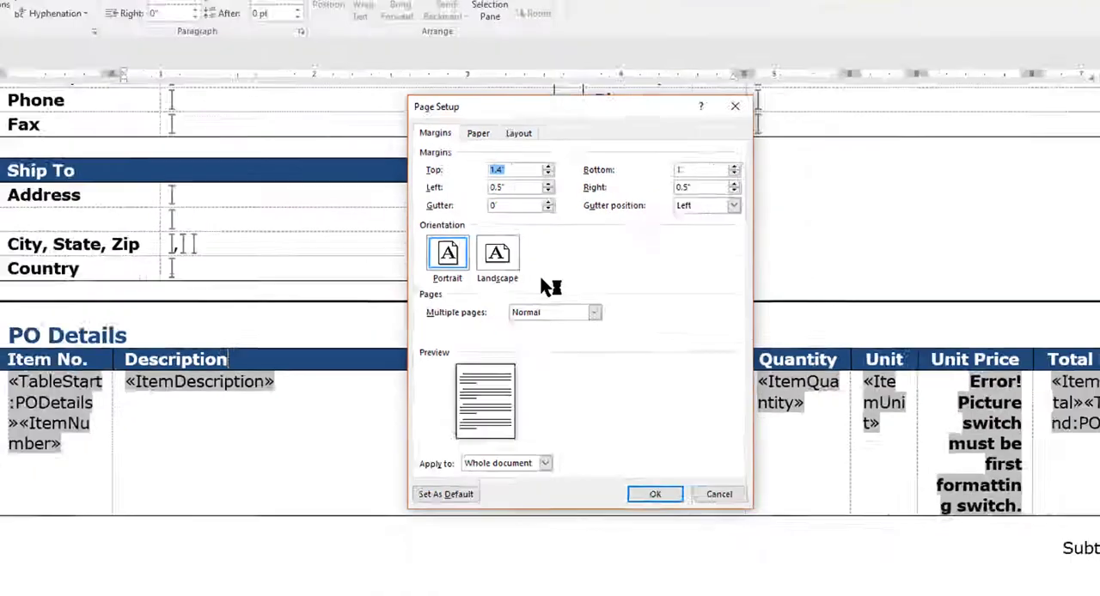
pyautogui.click(746, 595)
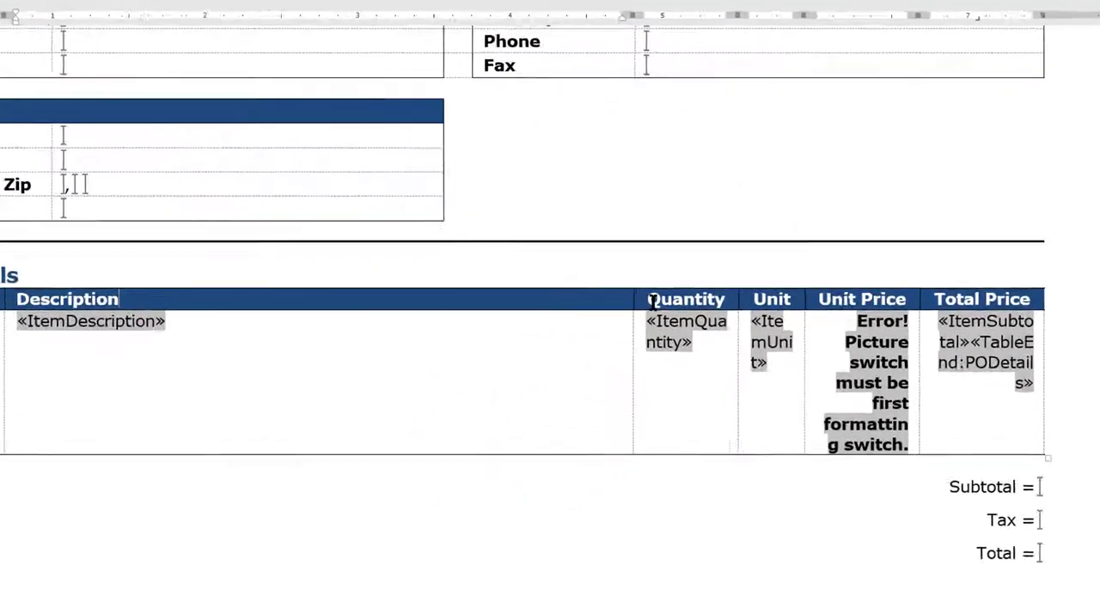
# Step: Insert a new column next to the Quantity column in the PO Details table
pyautogui.rightClick(652, 300)
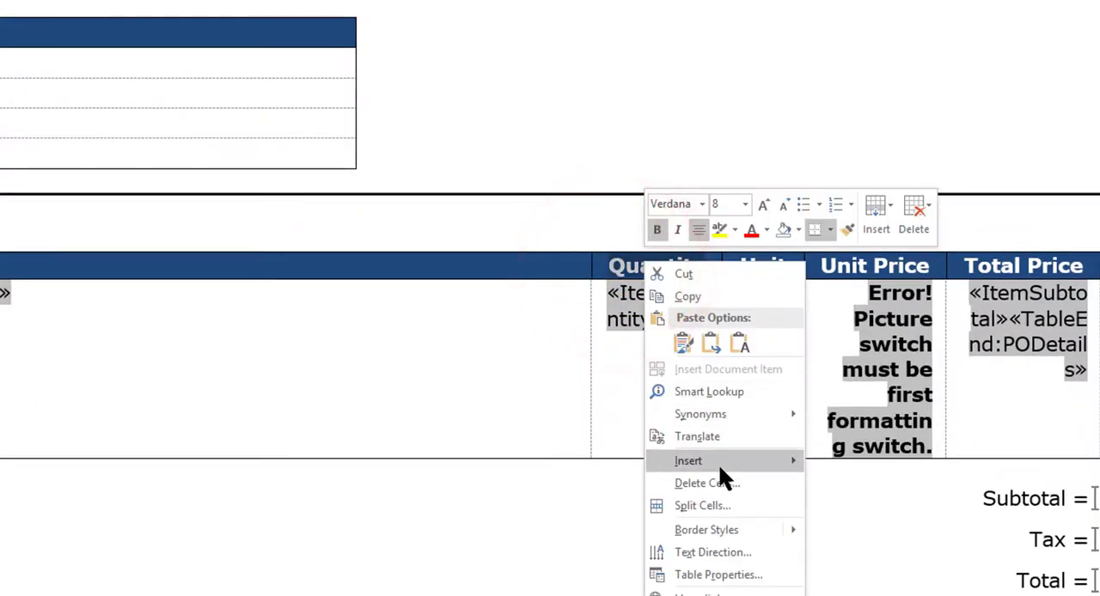
pyautogui.moveTo(716, 461)
pyautogui.click(863, 466)
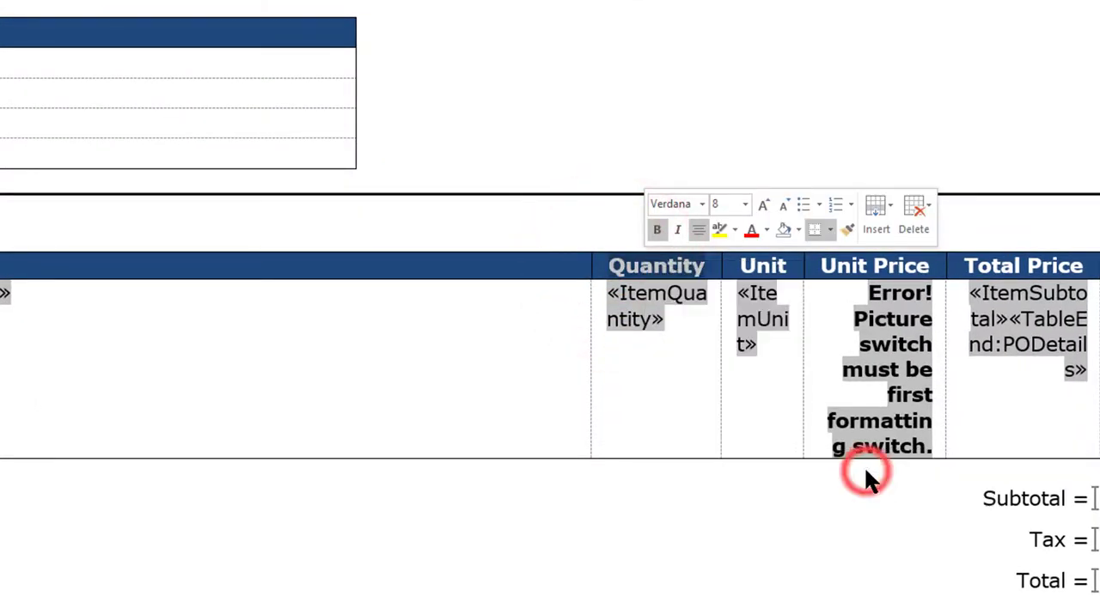
# Step: Copy the Quantity header cell of the PO Details table into the empty header cell of the new column
pyautogui.click(660, 279)
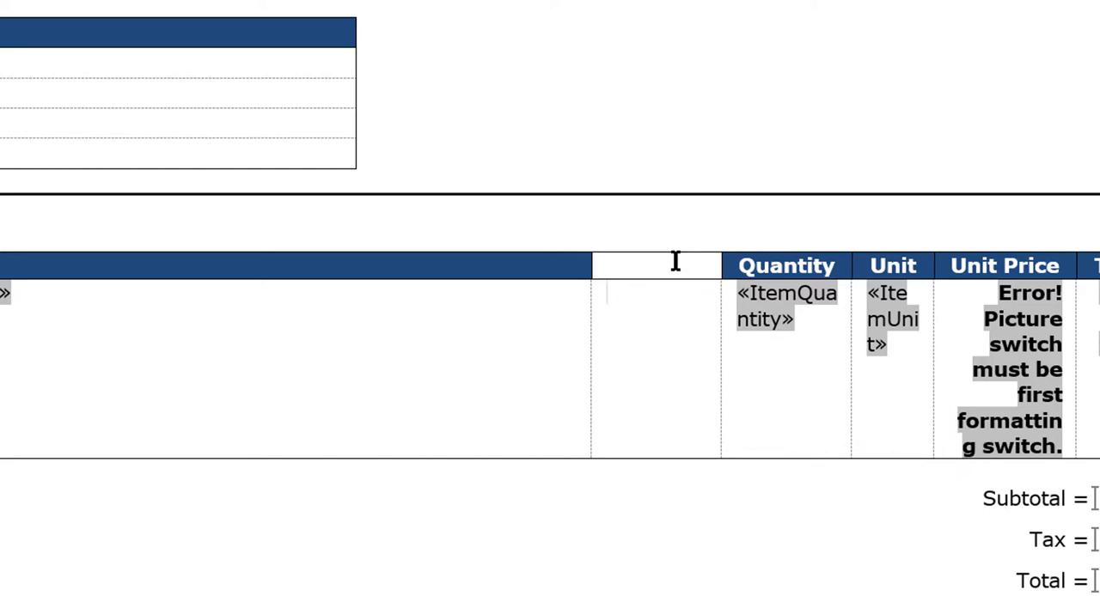
pyautogui.click(732, 260)
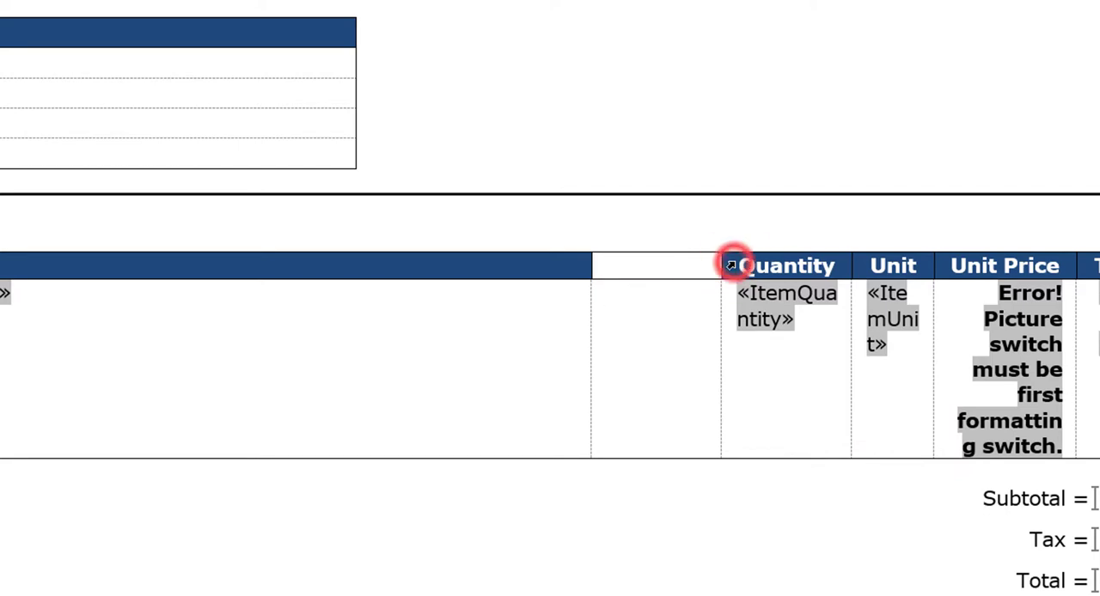
pyautogui.rightClick(749, 273)
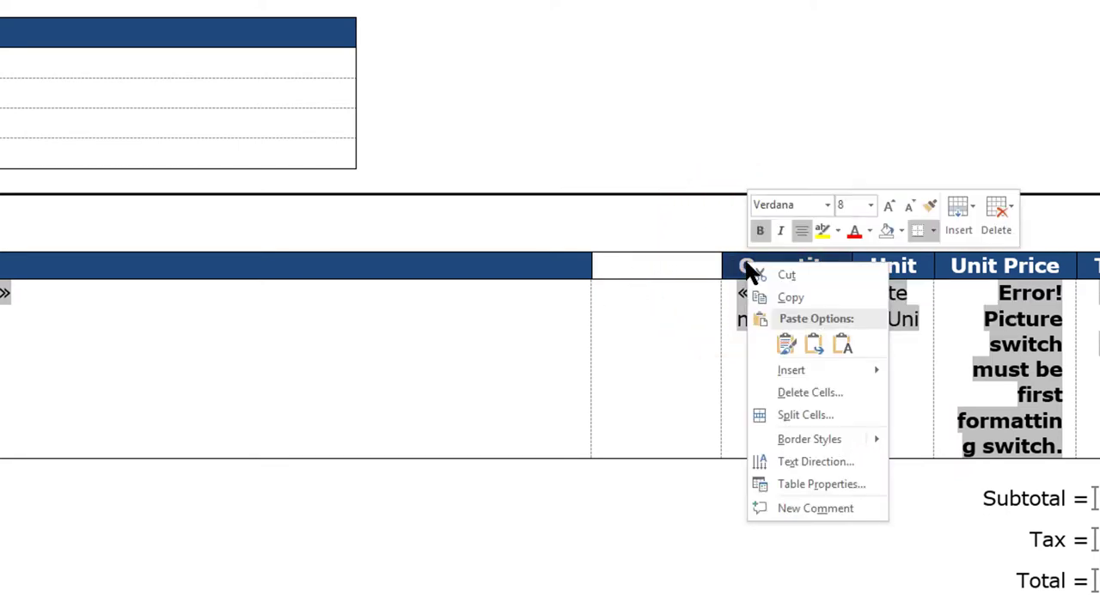
pyautogui.click(785, 297)
pyautogui.click(620, 265)
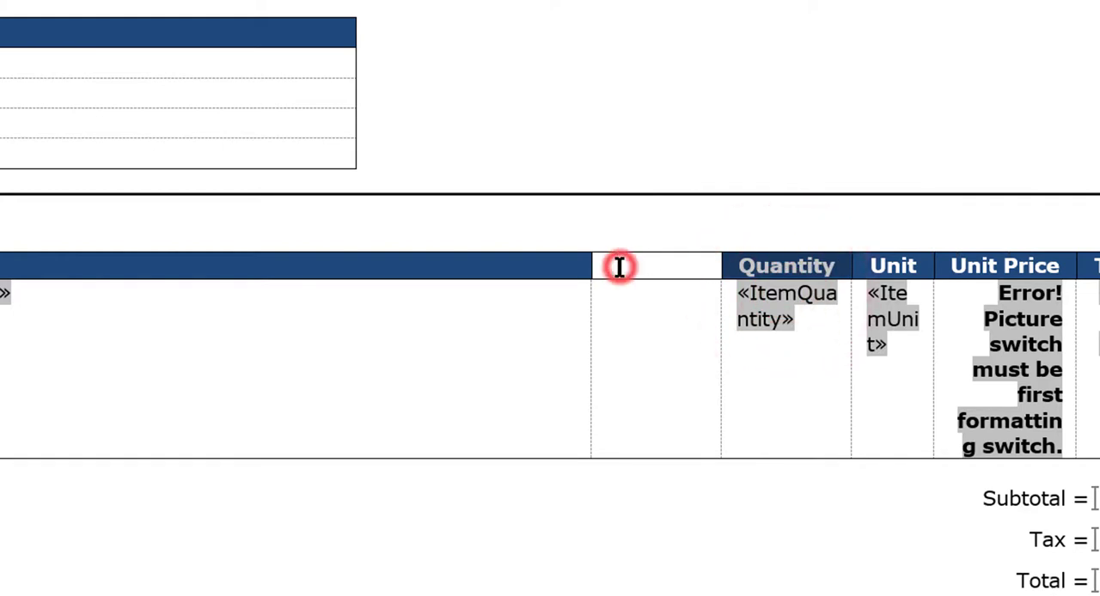
pyautogui.rightClick(618, 267)
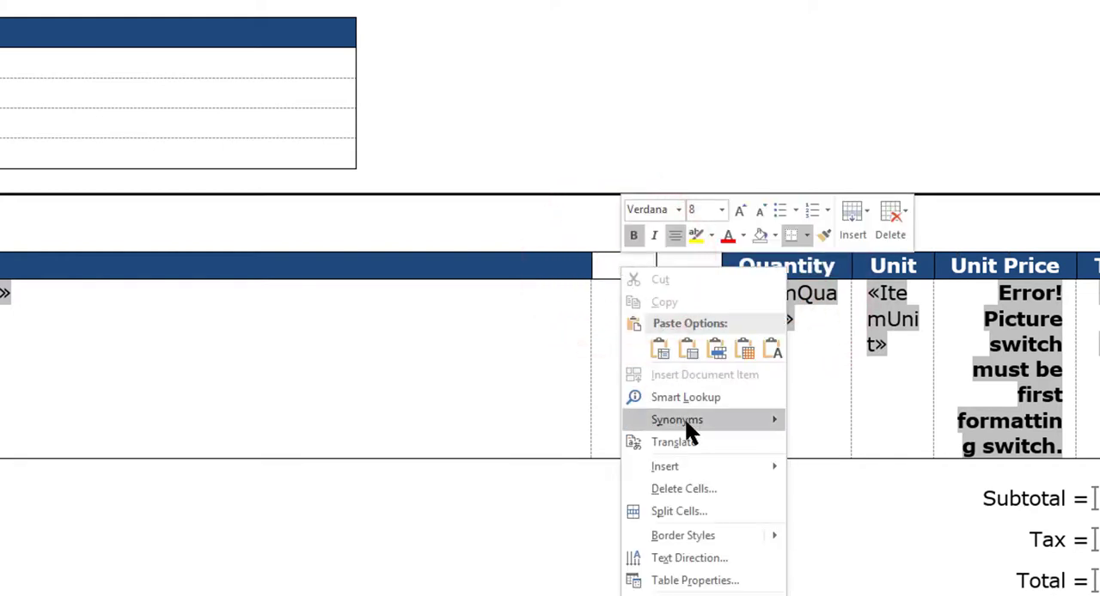
pyautogui.click(654, 347)
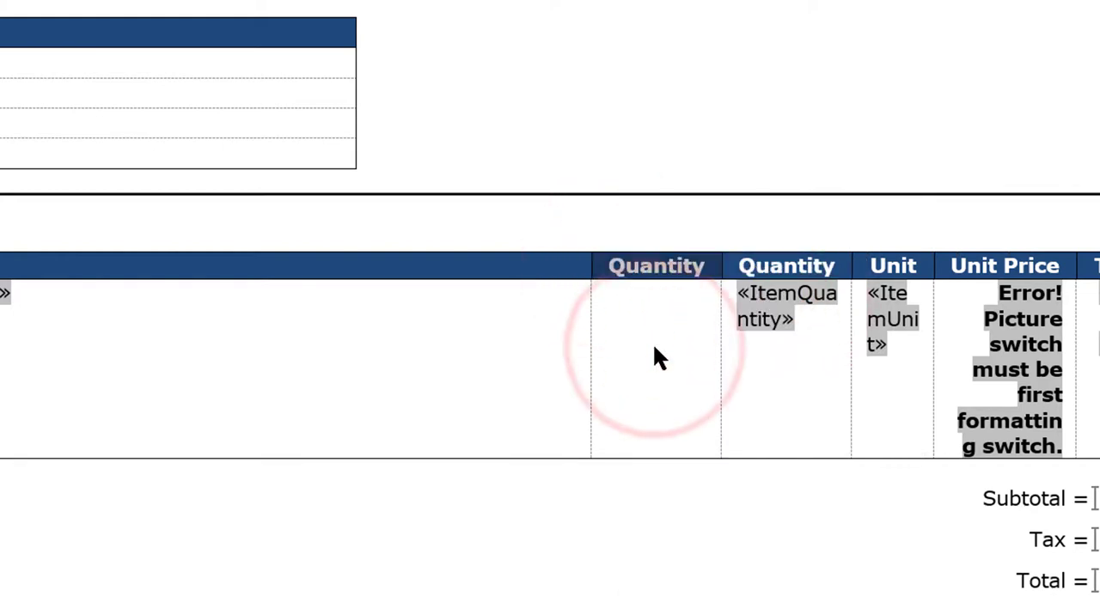
# Step: Change the new column's header to "Est. Delivery" and widen the column so the header fits on one line
pyautogui.click(646, 305)
pyautogui.doubleClick(648, 258)
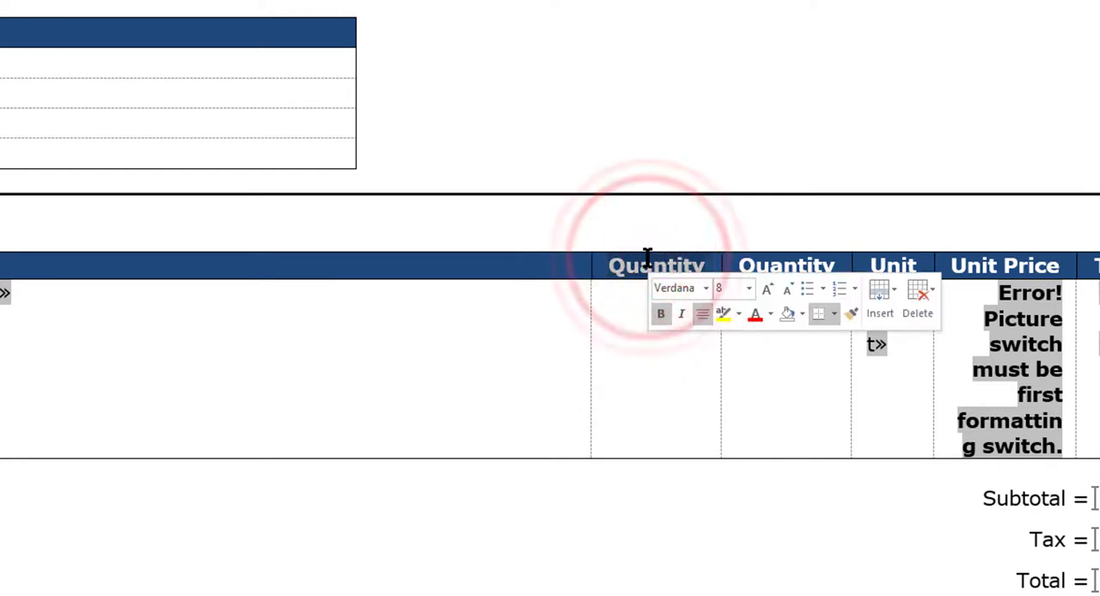
pyautogui.write('Es')
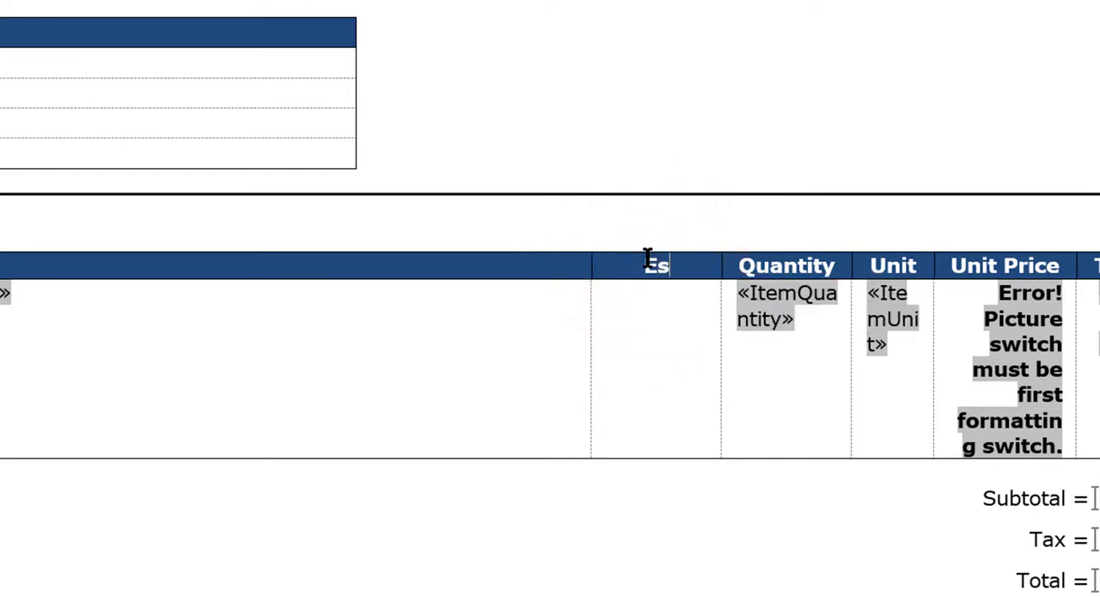
pyautogui.write('t. Delivery')
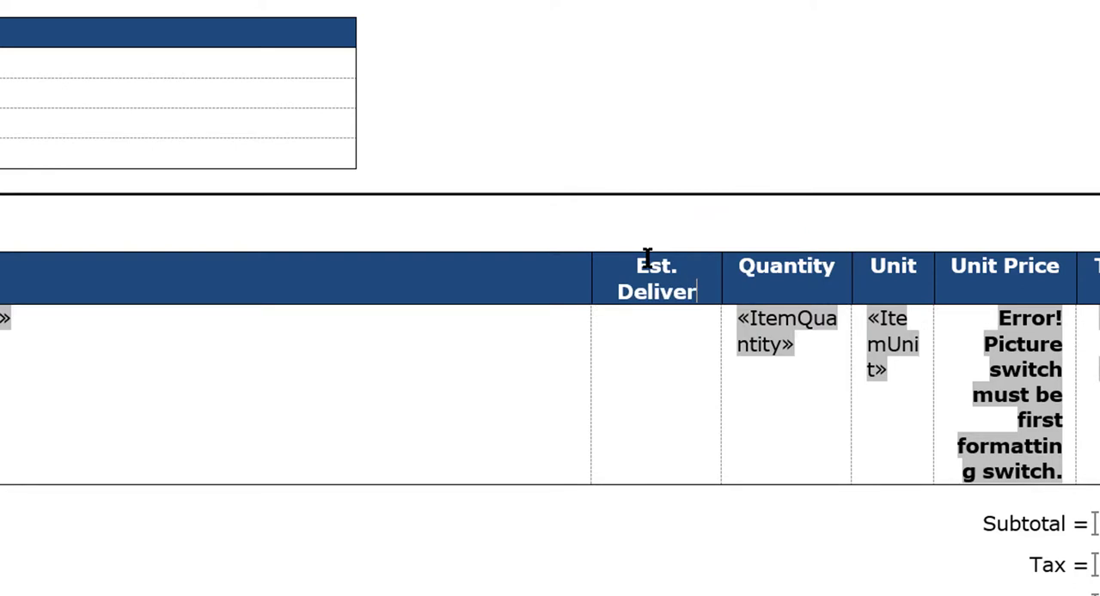
pyautogui.click(590, 319)
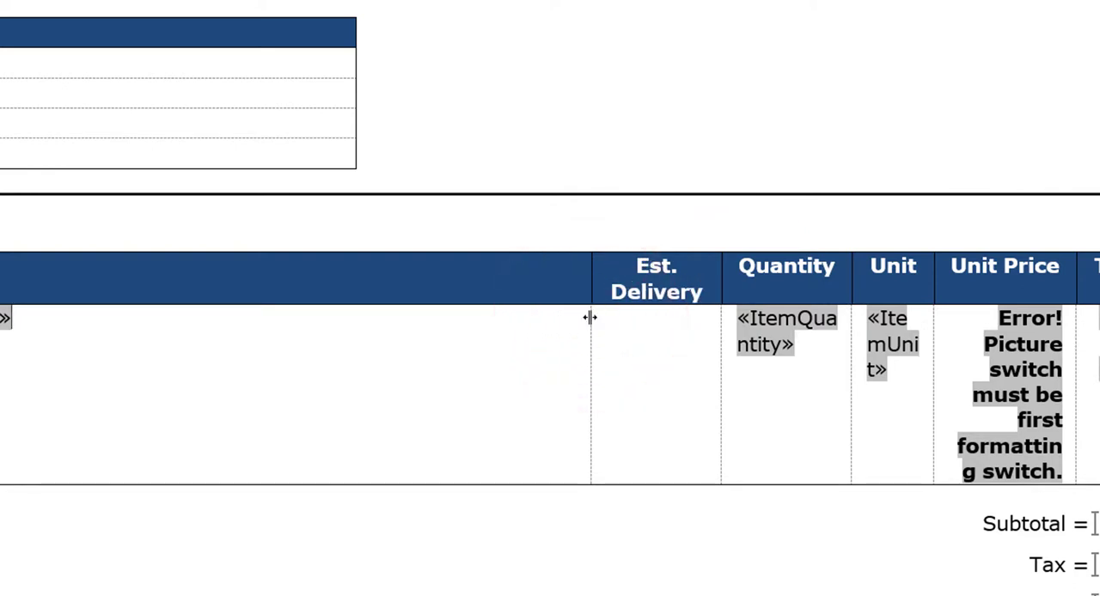
pyautogui.doubleClick(584, 317)
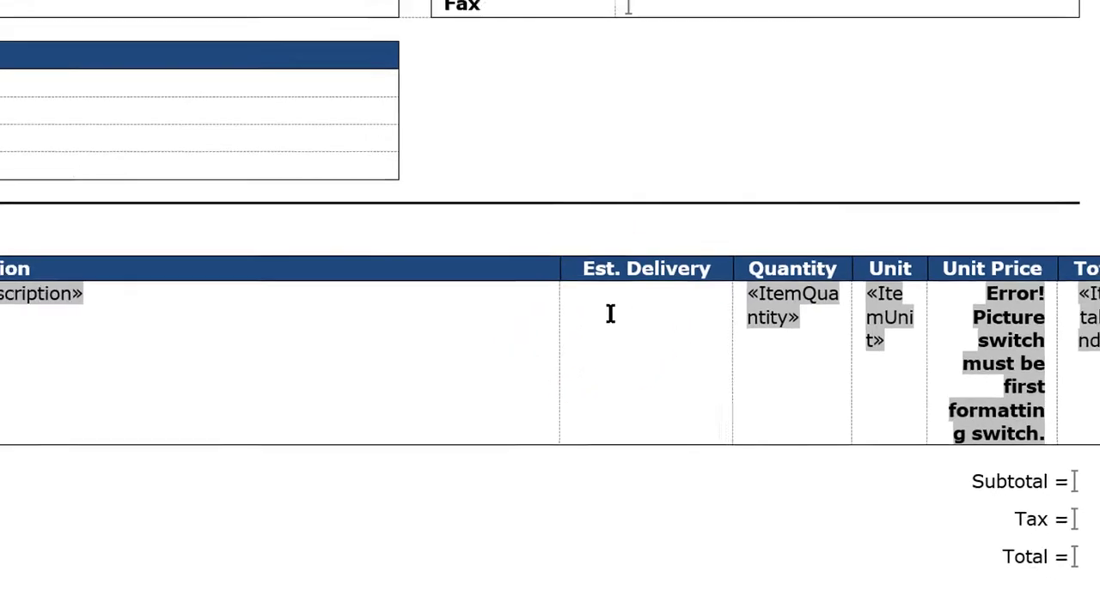
# Step: Switch to the Corecon help page in the browser and copy the ItemEstDeliveryDate column name from the PO Items Mail Merge Table
pyautogui.click(607, 312)
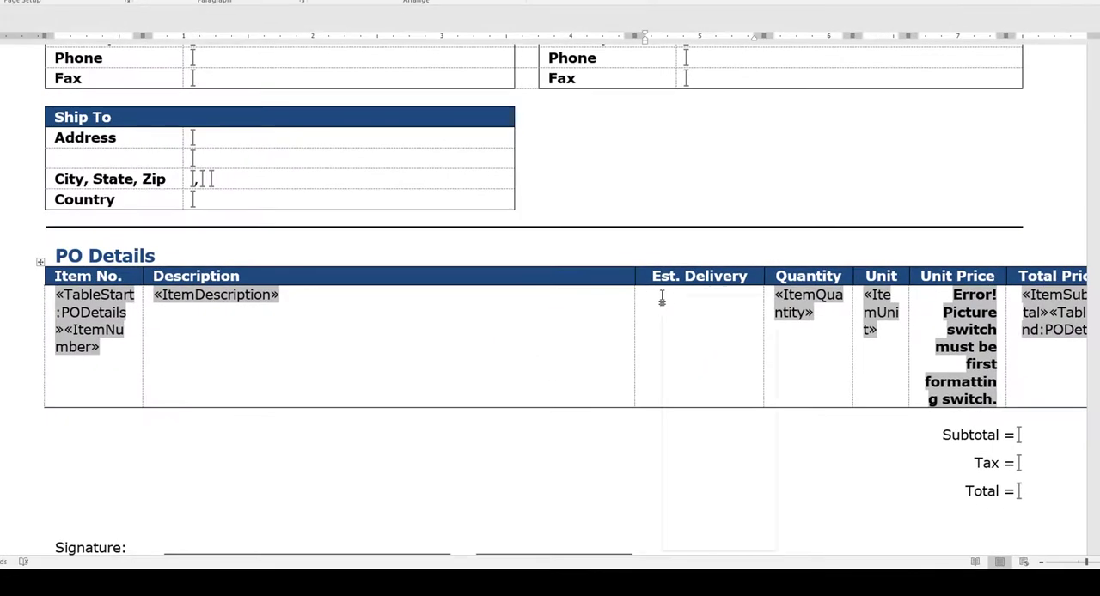
pyautogui.click(295, 573)
pyautogui.click(180, 526)
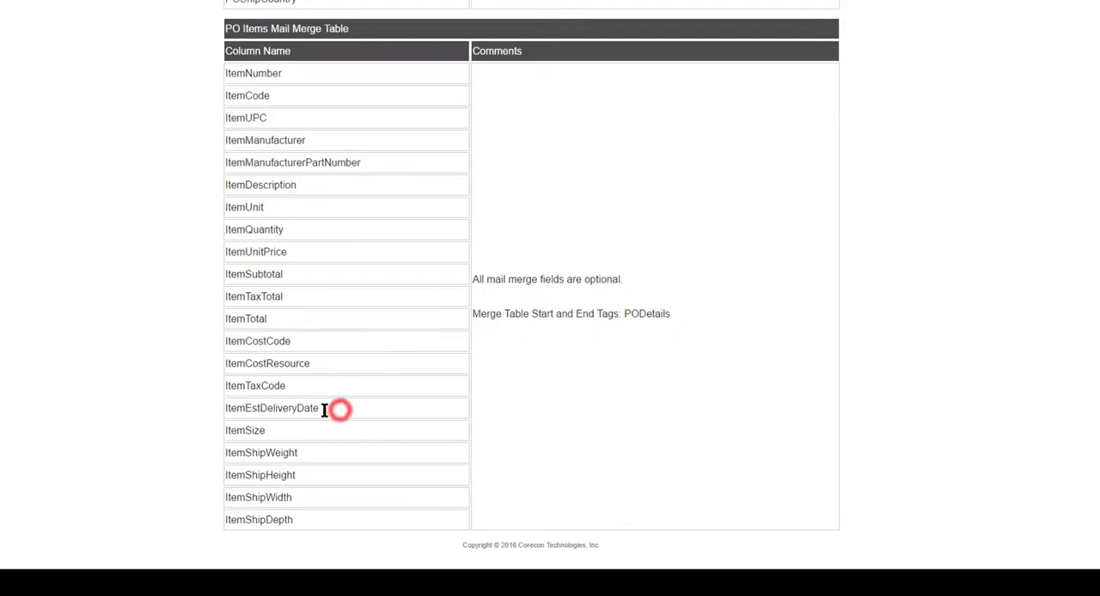
pyautogui.doubleClick(327, 409)
pyautogui.rightClick(244, 410)
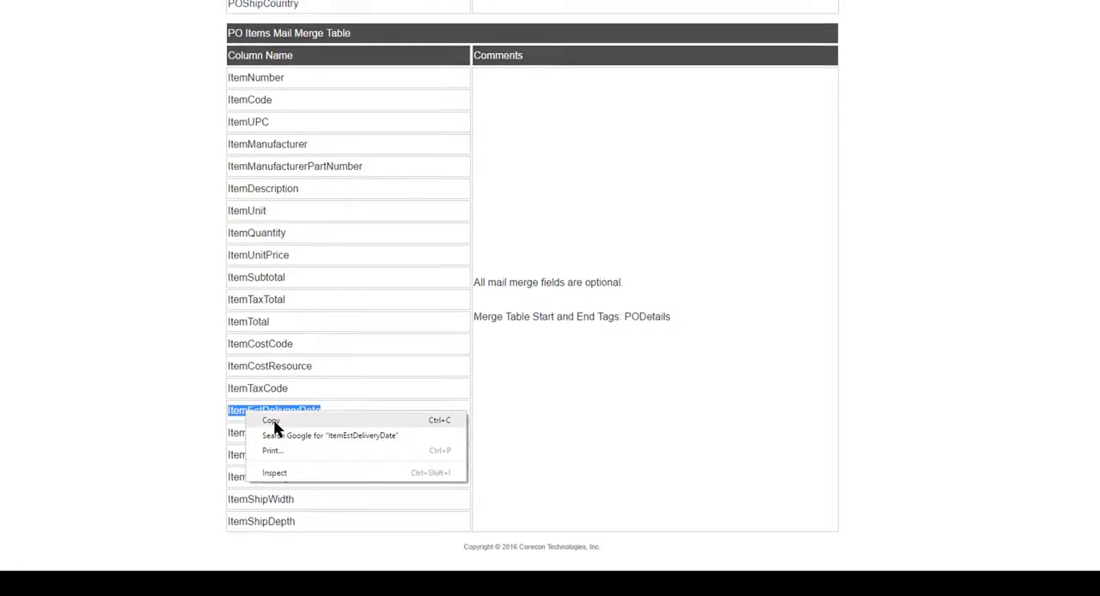
pyautogui.click(270, 419)
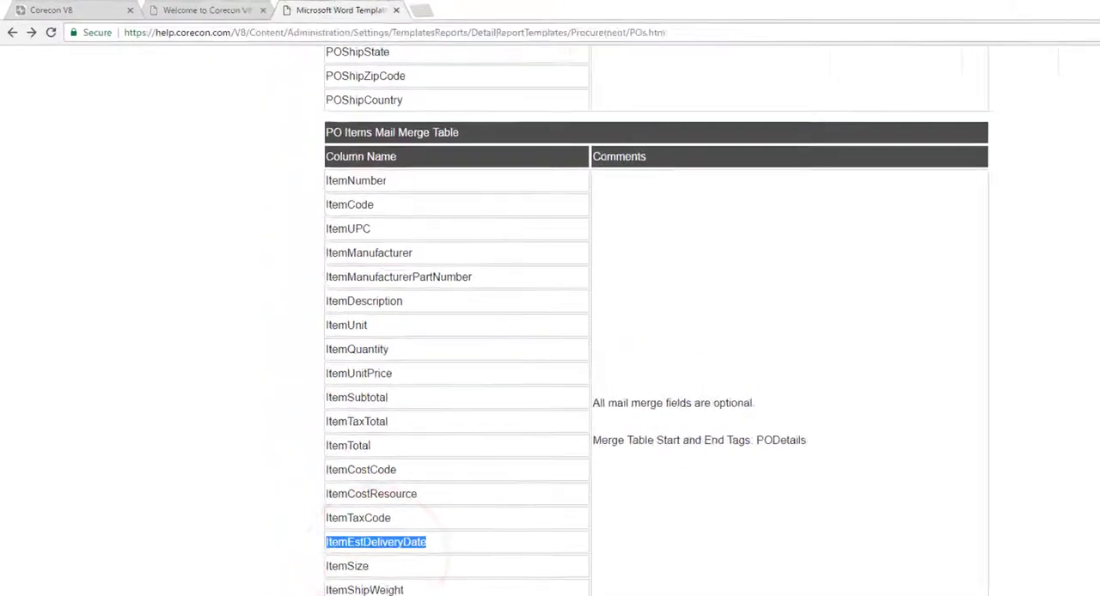
# Step: Back in the Word template, insert a MergeField named ItemEstDeliveryDate in the cell below the Est. Delivery header
pyautogui.hotkey('alt', 'Tab')
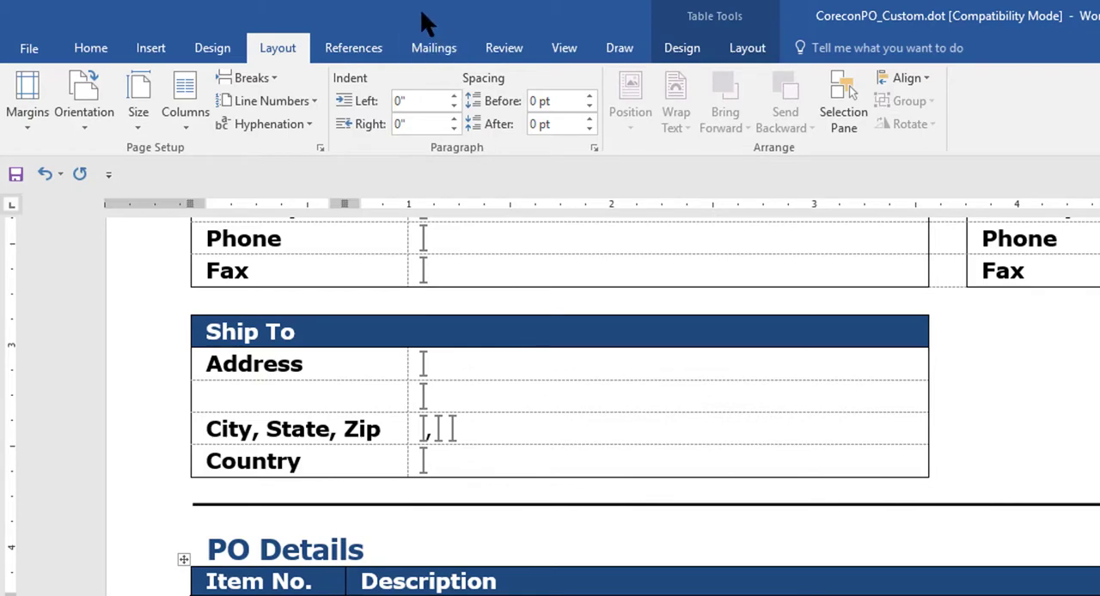
pyautogui.click(149, 48)
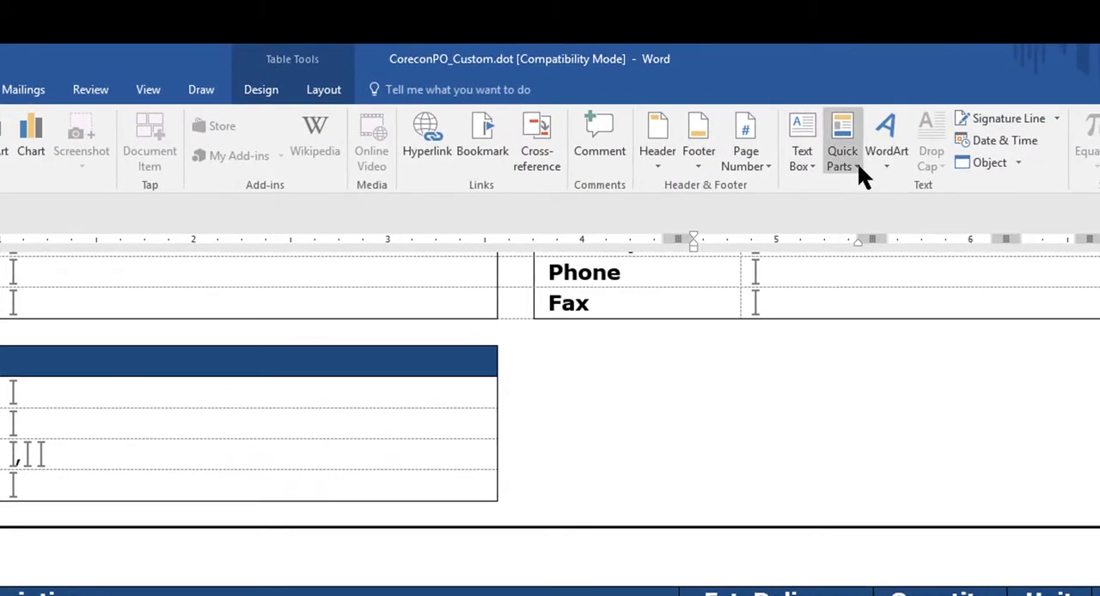
pyautogui.click(850, 159)
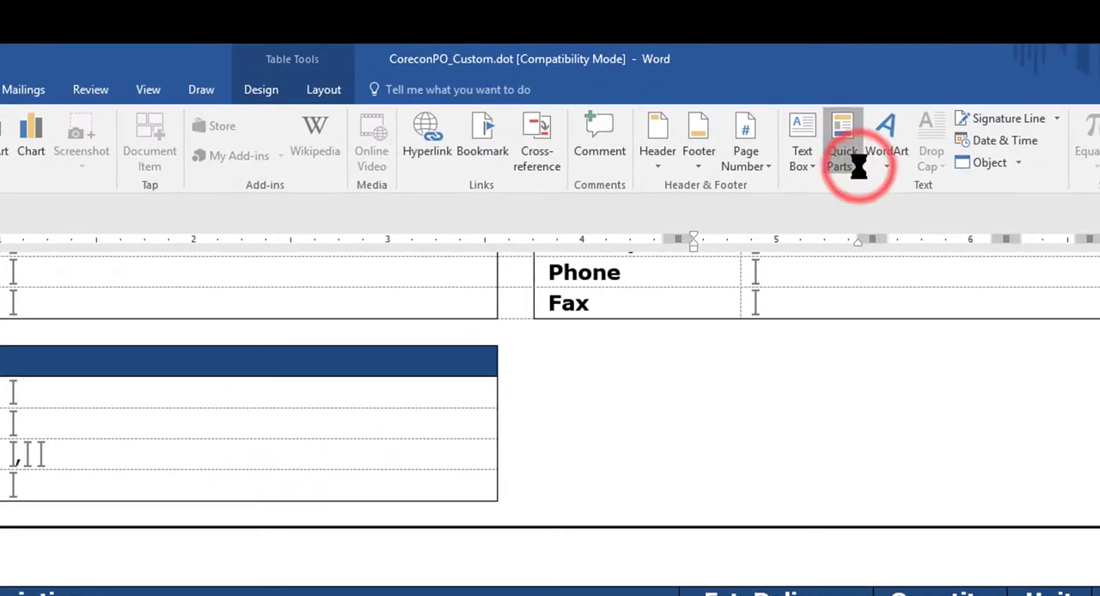
pyautogui.click(870, 237)
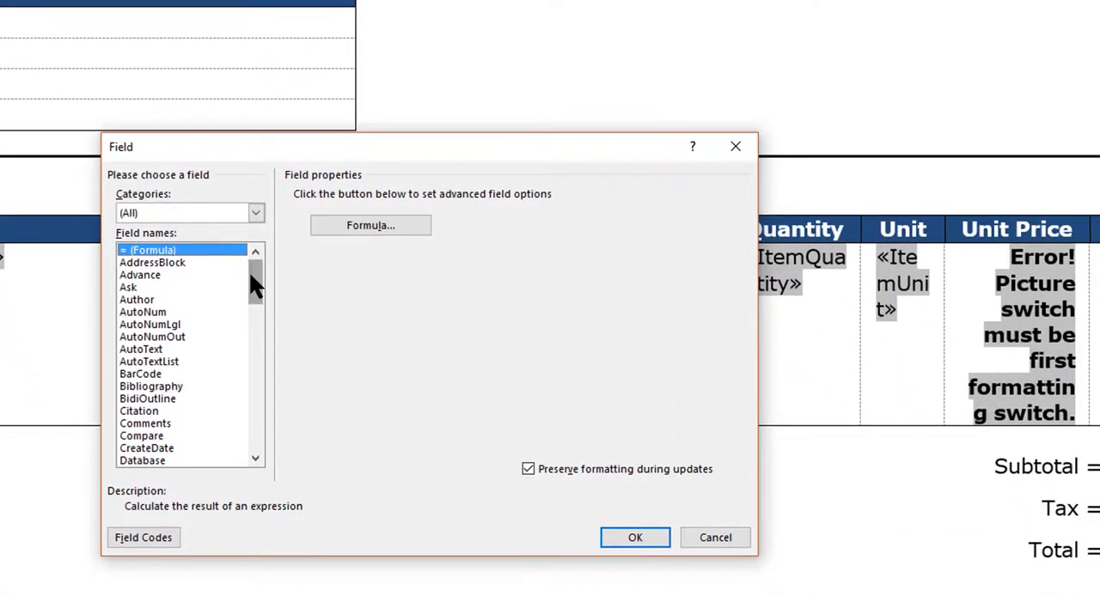
pyautogui.press('m')
pyautogui.press('m')
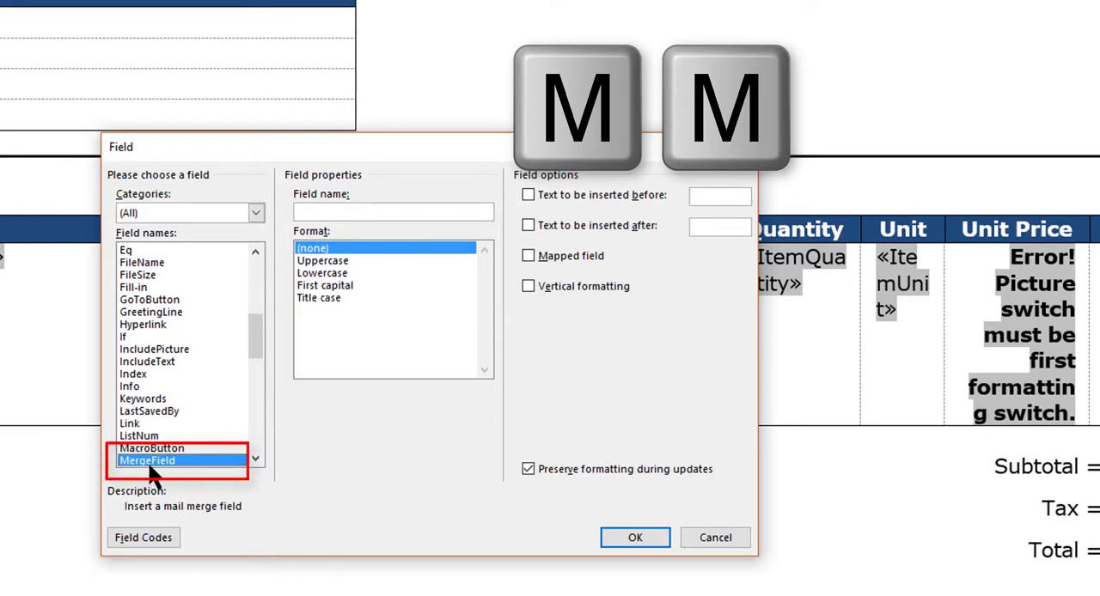
pyautogui.rightClick(340, 214)
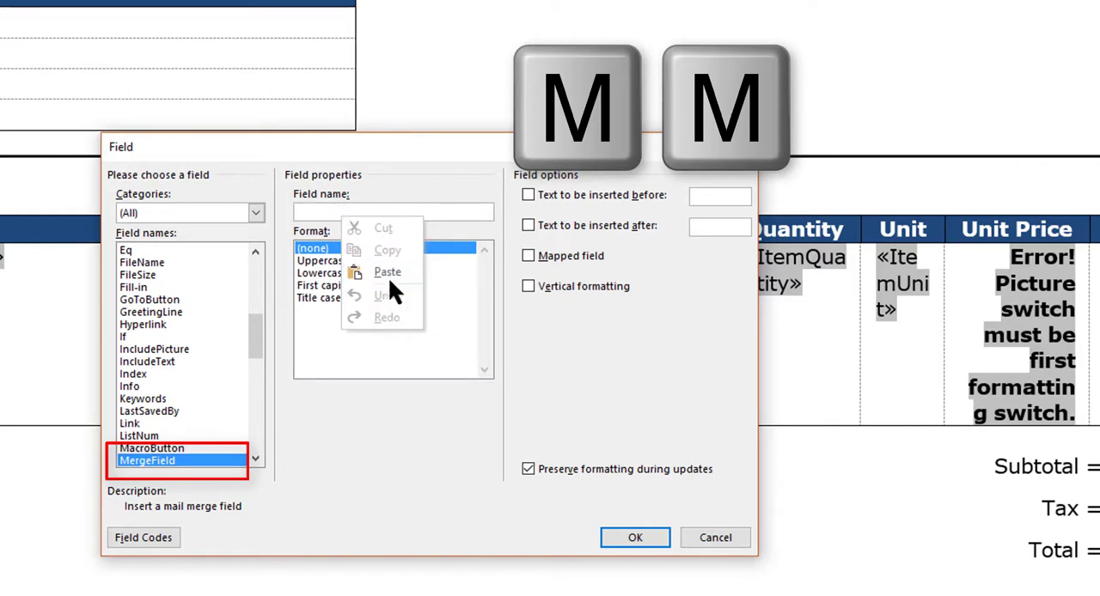
pyautogui.click(385, 272)
pyautogui.click(635, 537)
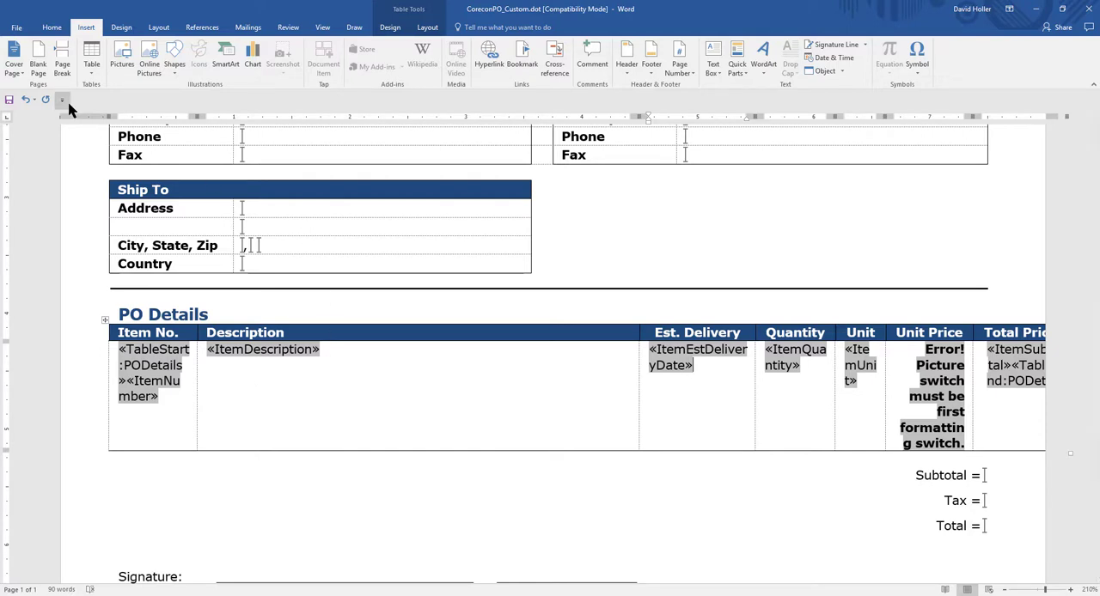
# Step: Set the PO Details table's preferred width to 7.58 inches in its table properties
pyautogui.rightClick(362, 332)
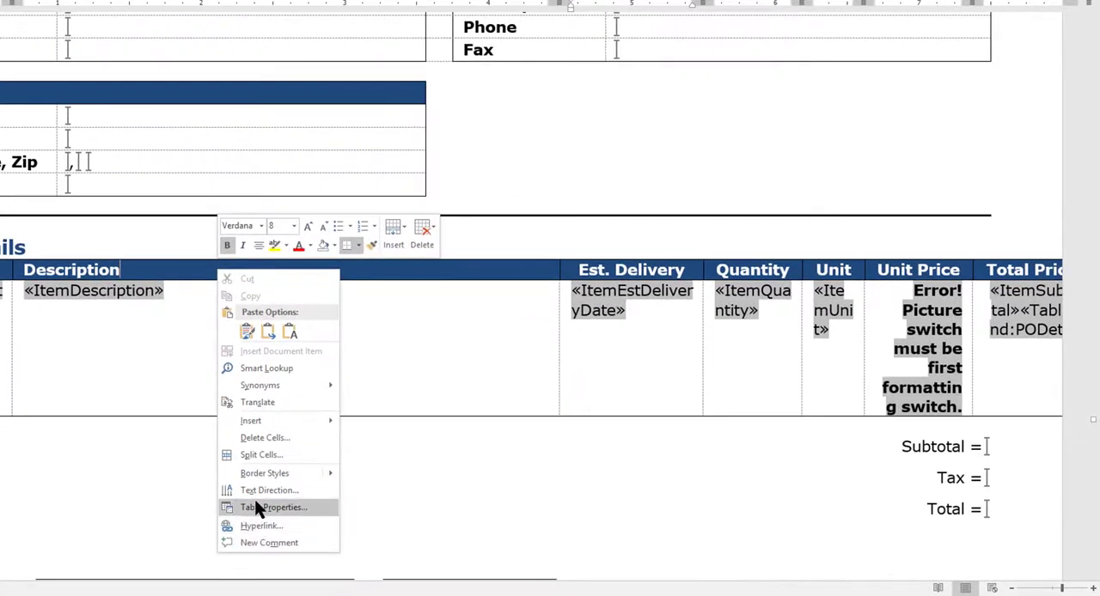
pyautogui.click(255, 505)
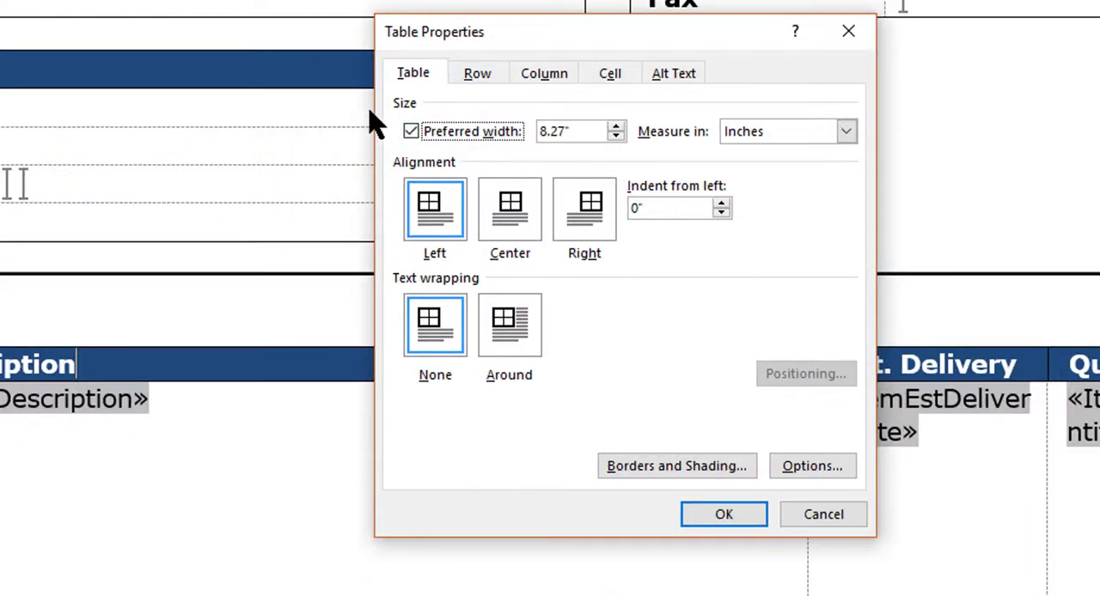
pyautogui.doubleClick(571, 134)
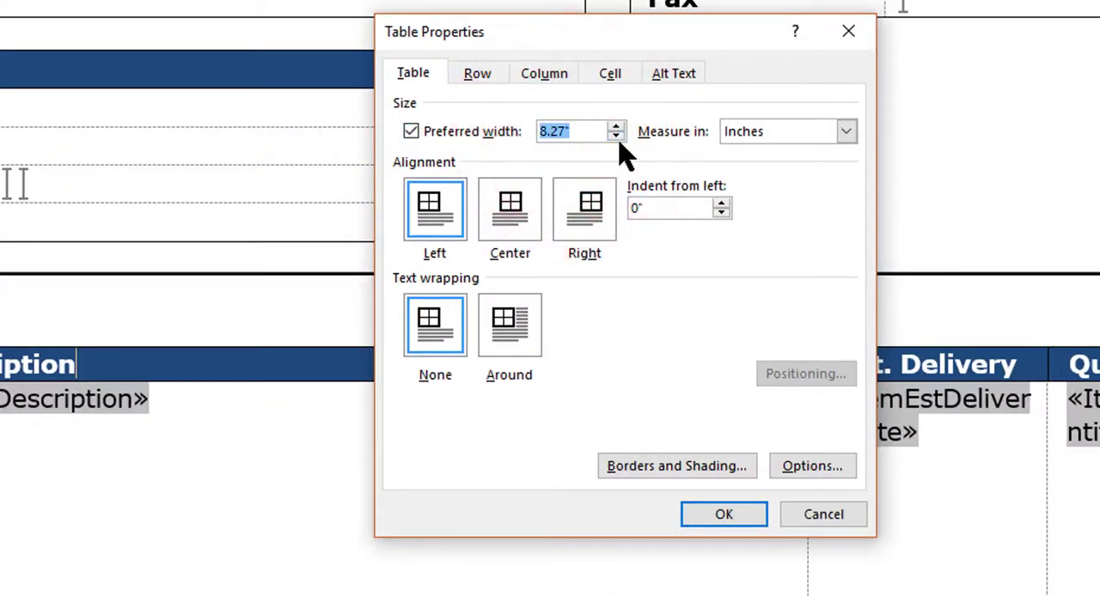
pyautogui.click(618, 141)
pyautogui.click(617, 137)
pyautogui.click(617, 137)
pyautogui.doubleClick(580, 132)
pyautogui.write('7.58')
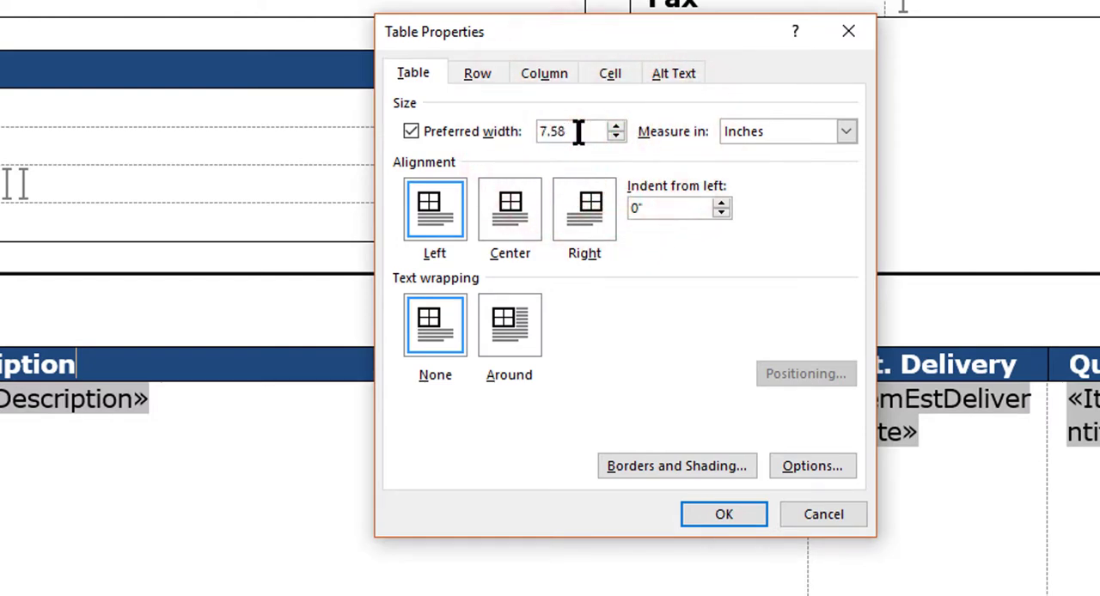
pyautogui.click(724, 514)
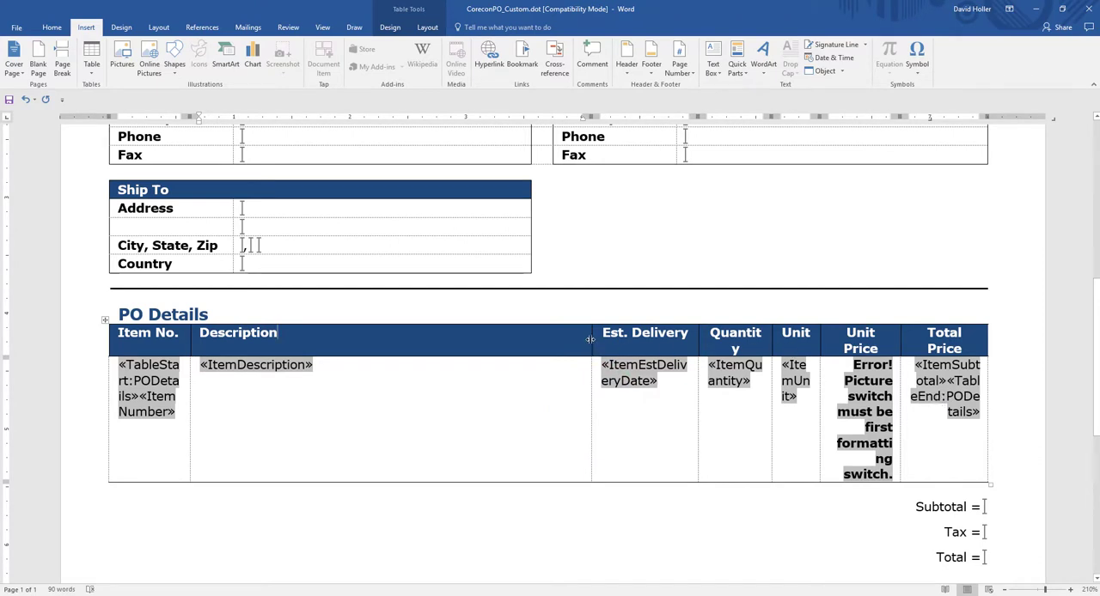
# Step: Adjust the PO Details column borders, narrowing the Description column so the Quantity and Unit Price headers each fit on one line
pyautogui.moveTo(590, 340); pyautogui.dragTo(580, 340)
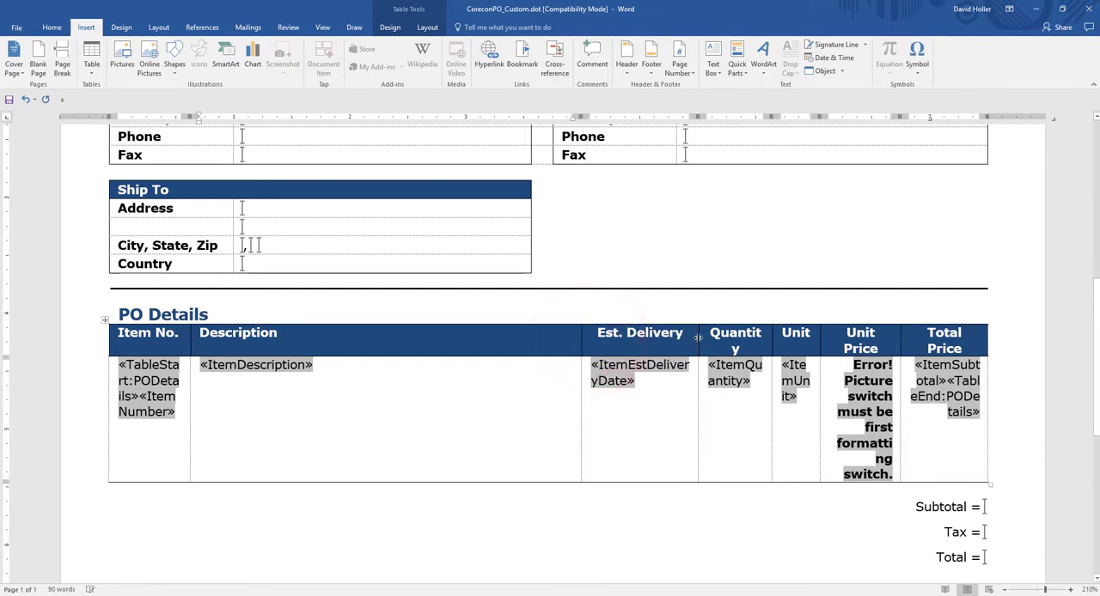
pyautogui.moveTo(698, 338); pyautogui.dragTo(690, 338)
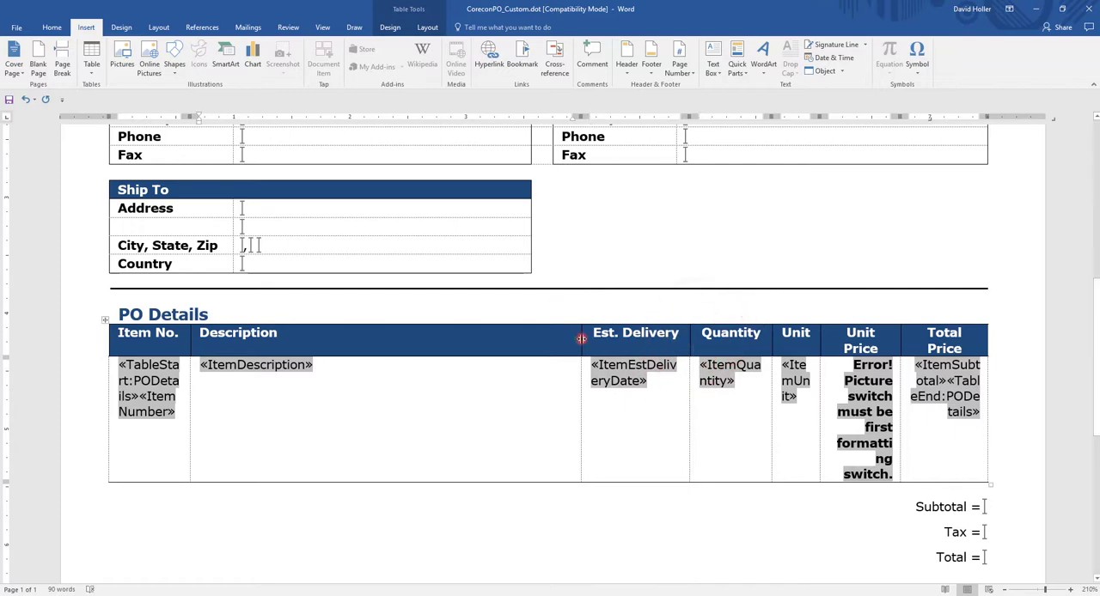
pyautogui.moveTo(582, 339); pyautogui.dragTo(566, 339)
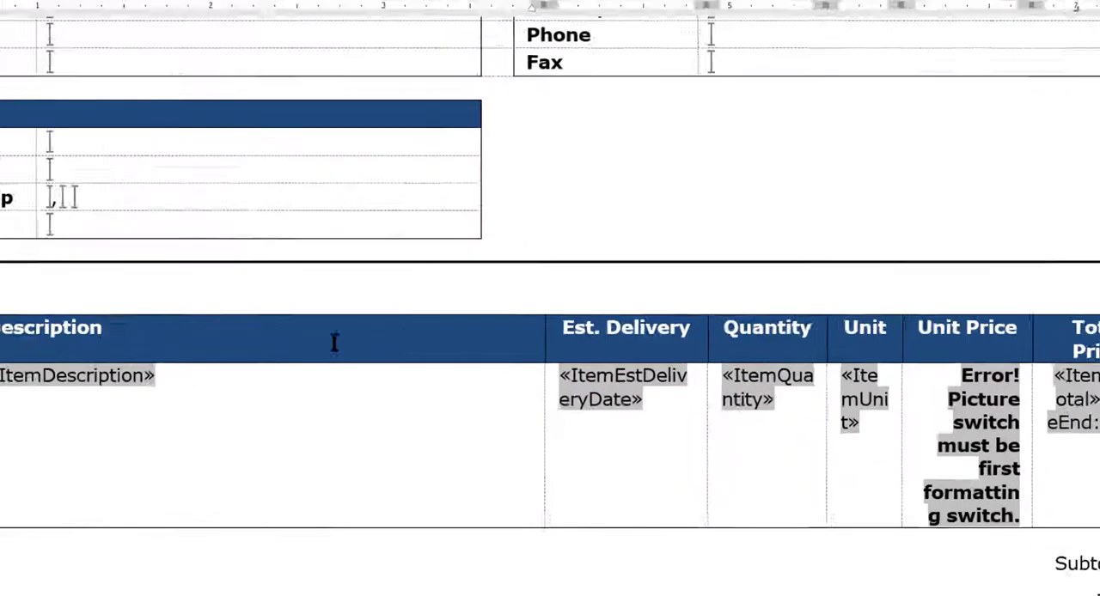
# Step: Check the PO Details table's preferred width in its table properties after resizing the columns
pyautogui.rightClick(353, 393)
pyautogui.click(391, 336)
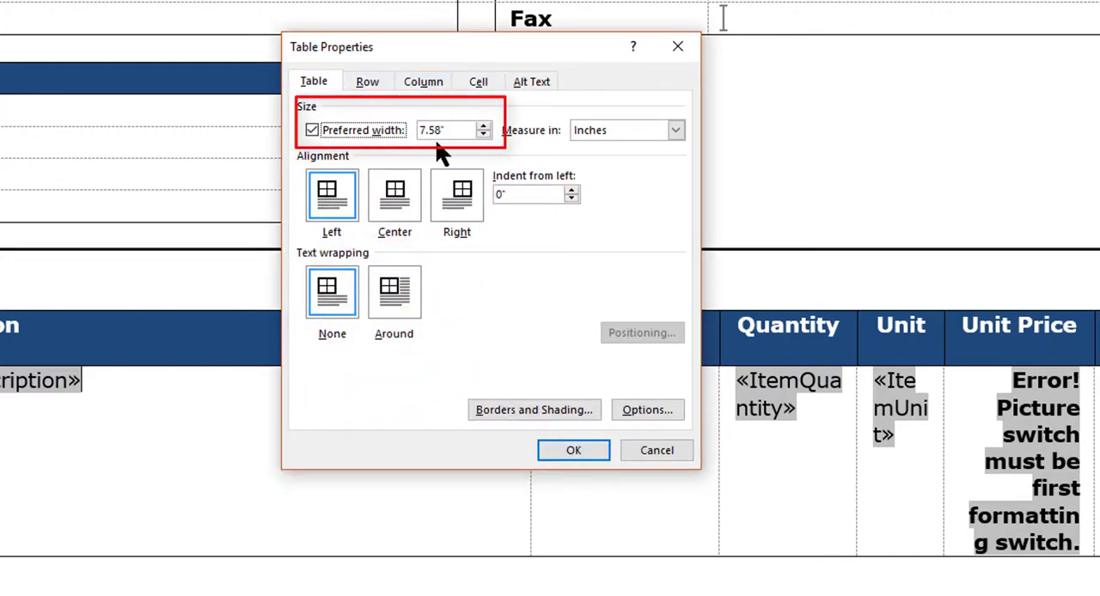
pyautogui.click(570, 448)
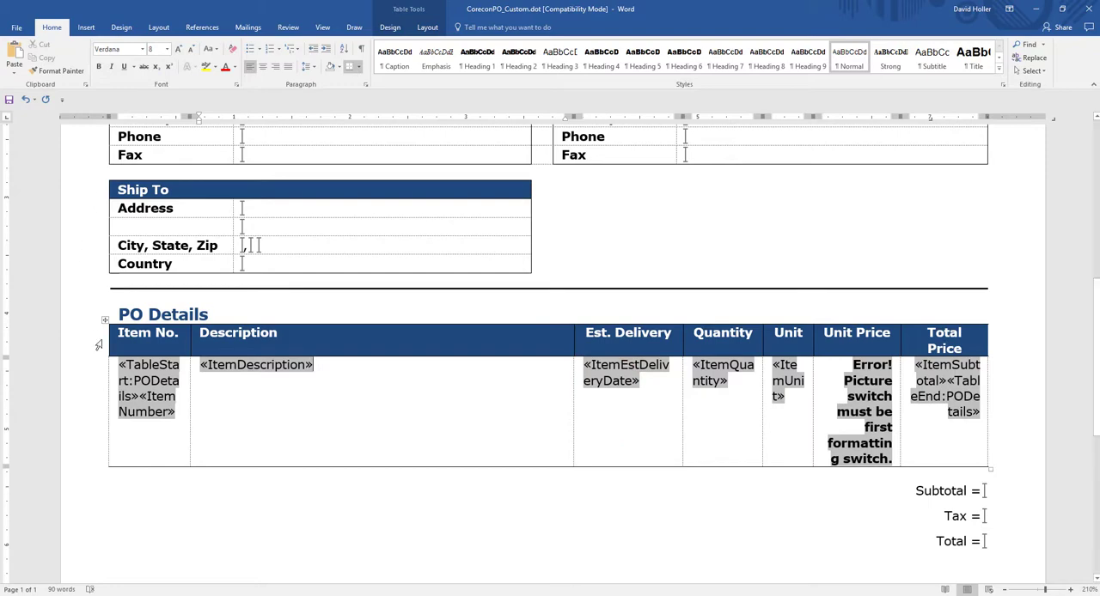
# Step: Save the changes to the CoreconPO_Custom.dot template
pyautogui.scroll(-3, 375, 518)
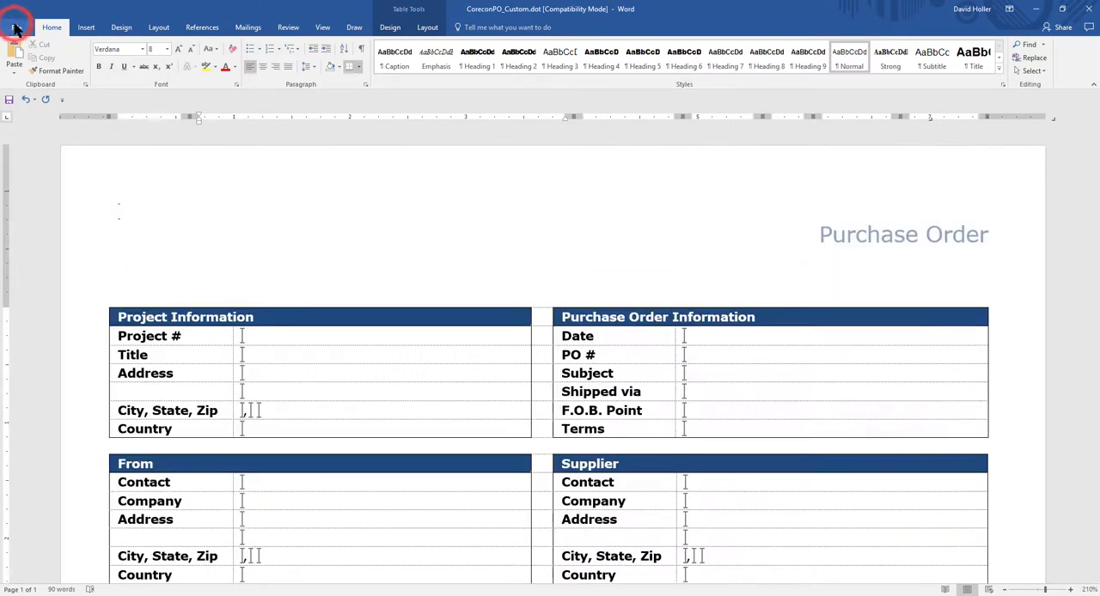
pyautogui.click(17, 27)
pyautogui.click(23, 121)
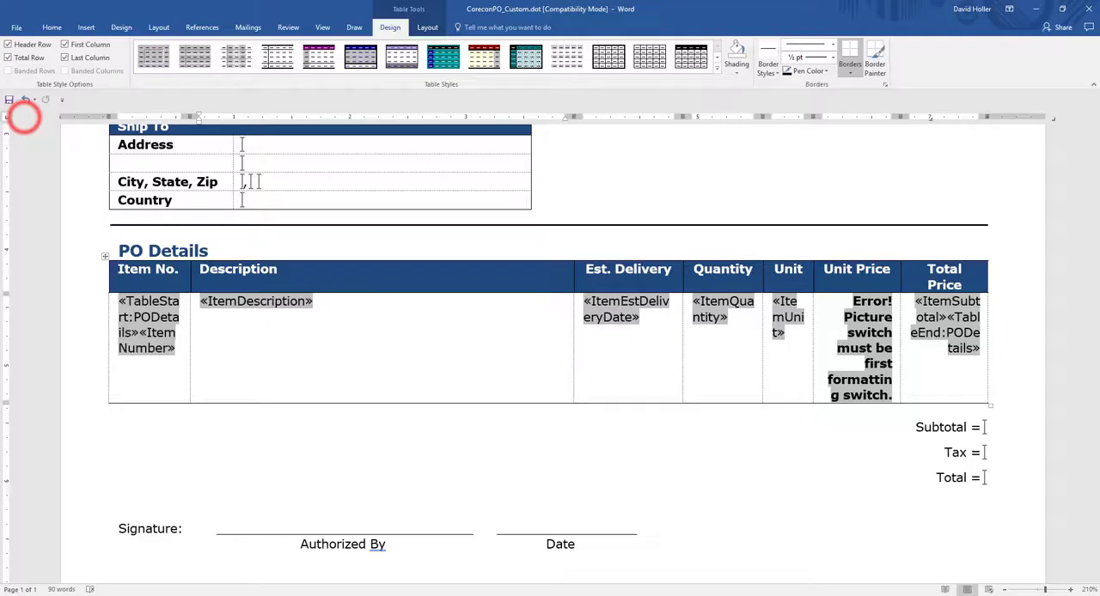
# Step: Display the merge field codes in the document and switch to the Detail Report Templates help page in the browser
pyautogui.hotkey('alt', 'F9')
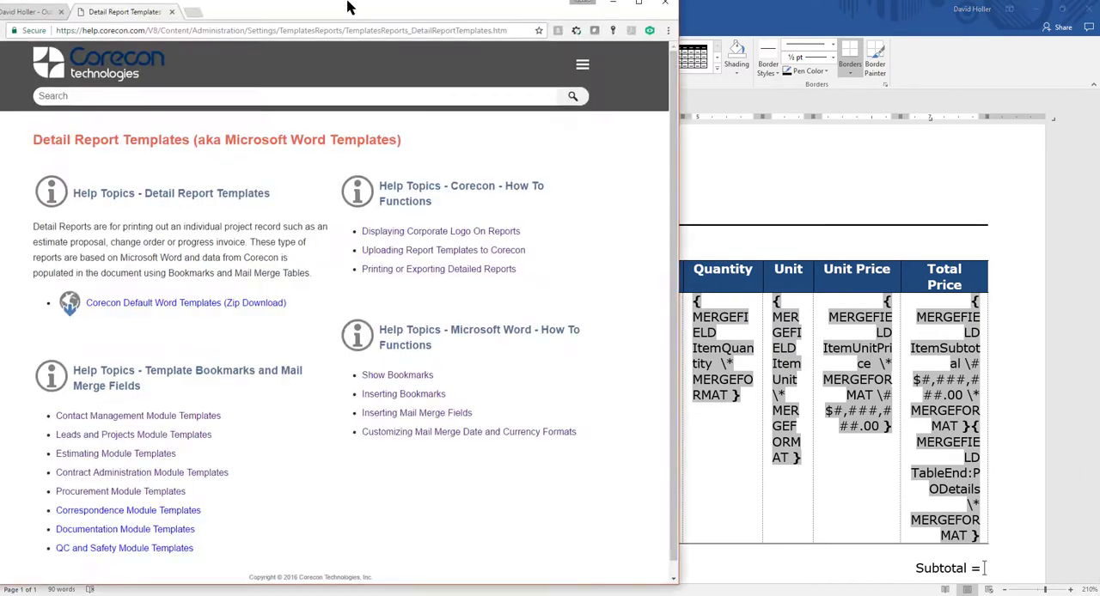
pyautogui.moveTo(347, 1); pyautogui.dragTo(399, 14)
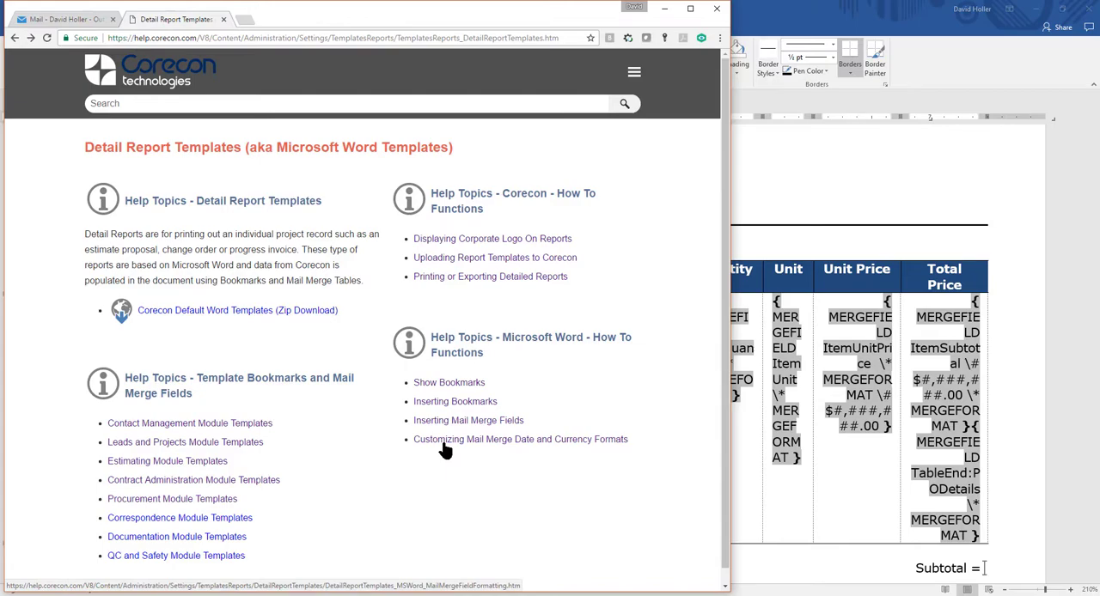
# Step: Open the help topic on customizing mail merge date and currency formats and copy the MMMM d, yyyy switch from the date example
pyautogui.click(443, 441)
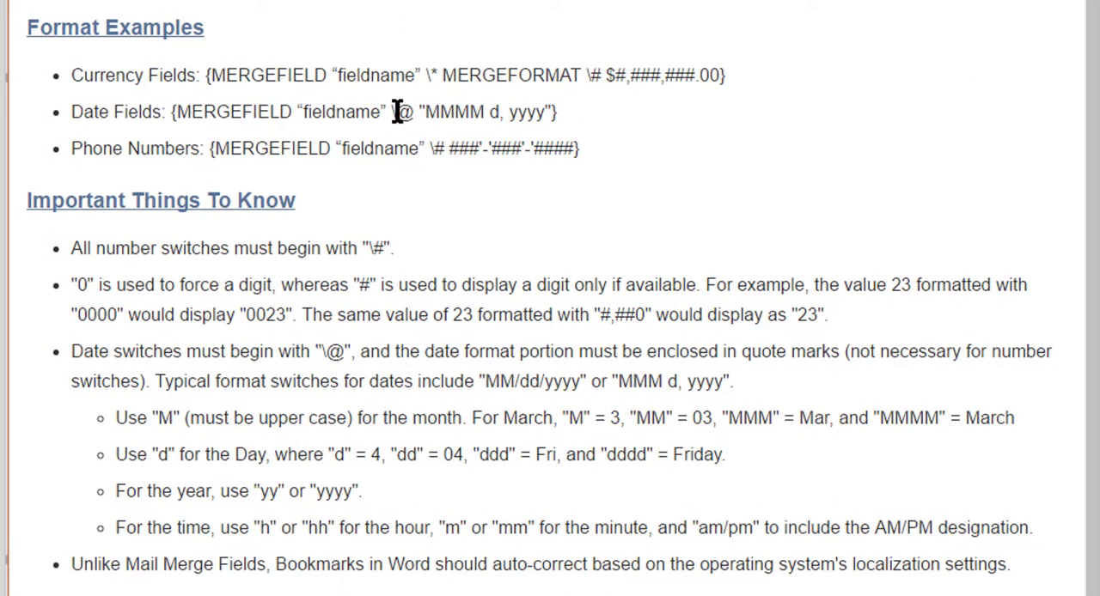
pyautogui.moveTo(395, 112); pyautogui.dragTo(560, 114)
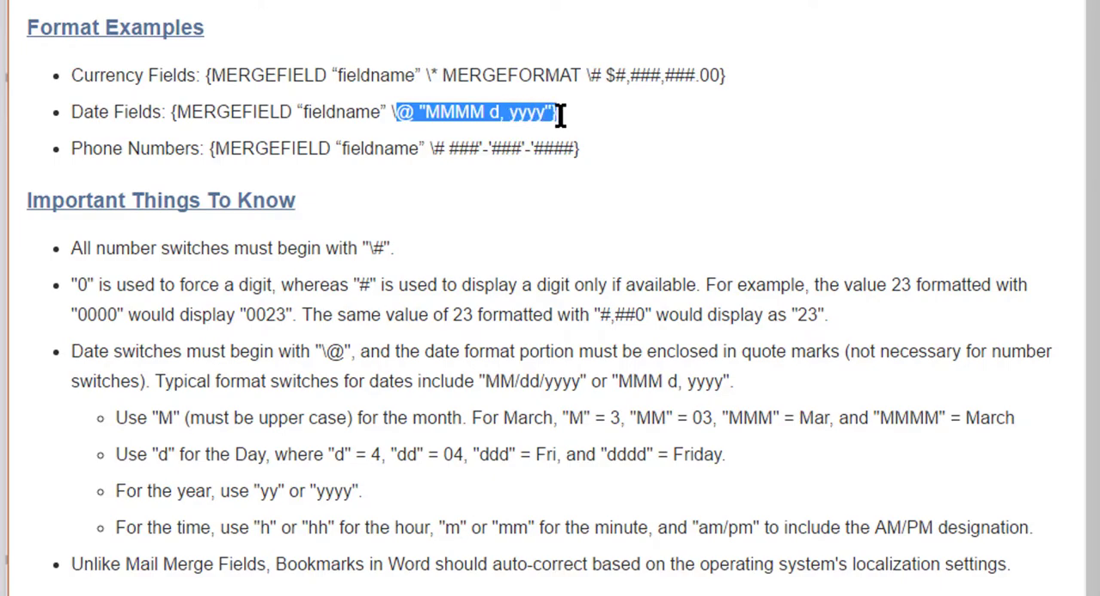
pyautogui.rightClick(464, 112)
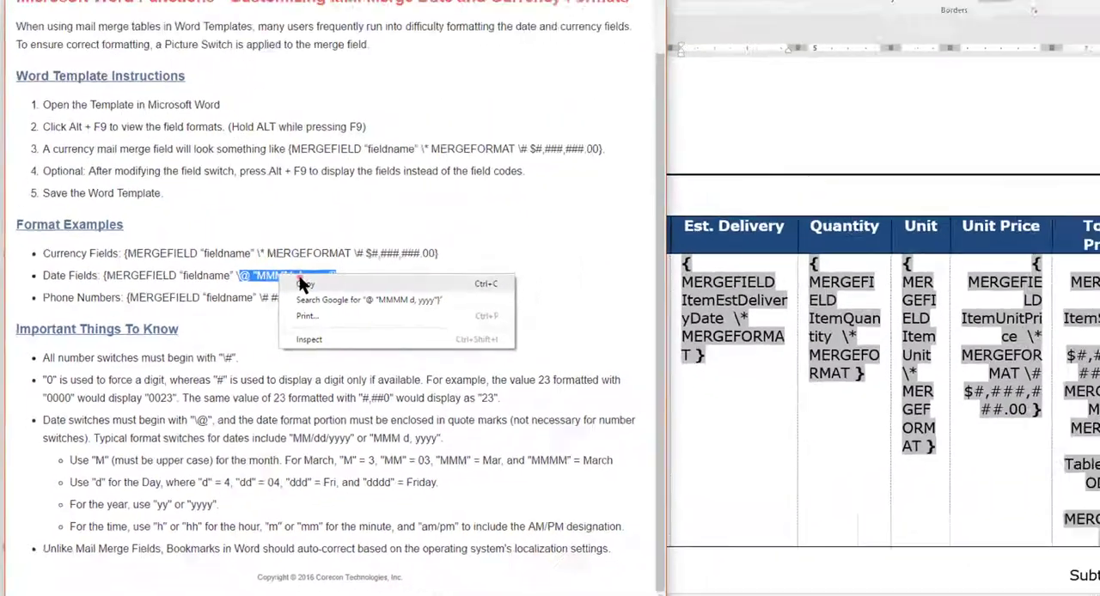
pyautogui.click(506, 133)
# Step: Paste the date switch as plain text after the backslash in the Est. Delivery field code in Word and remove the asterisk before it
pyautogui.click(638, 365)
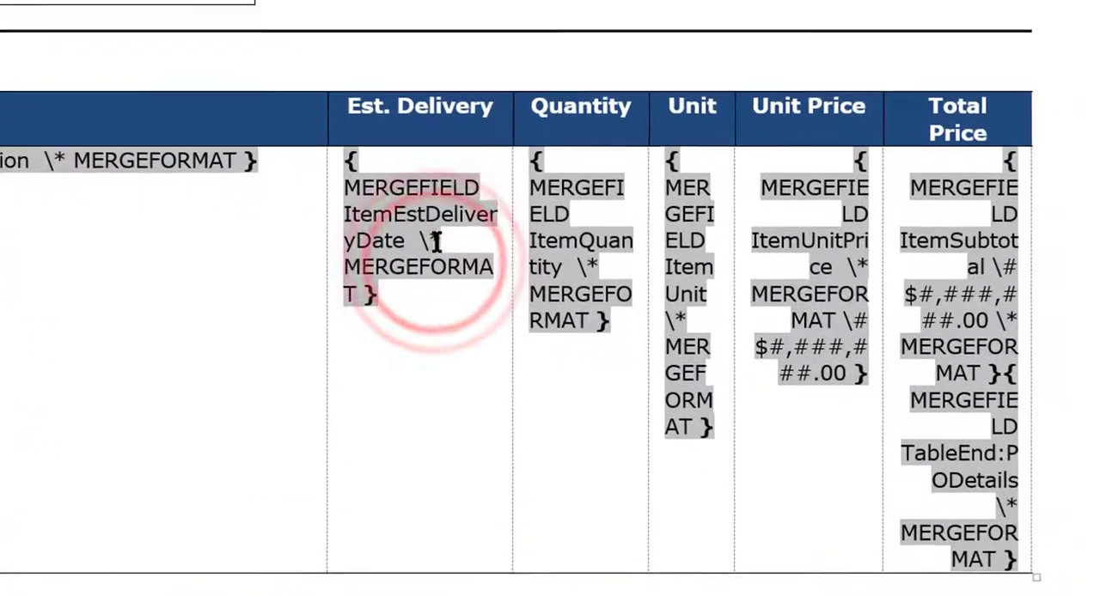
pyautogui.click(640, 349)
pyautogui.click(640, 349)
pyautogui.rightClick(438, 238)
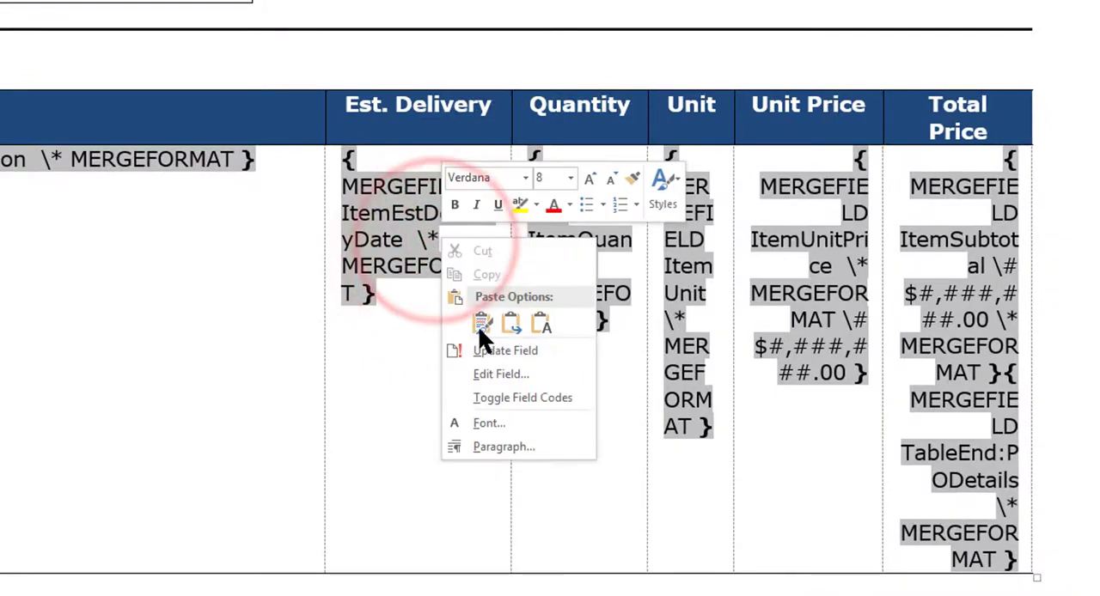
pyautogui.click(536, 317)
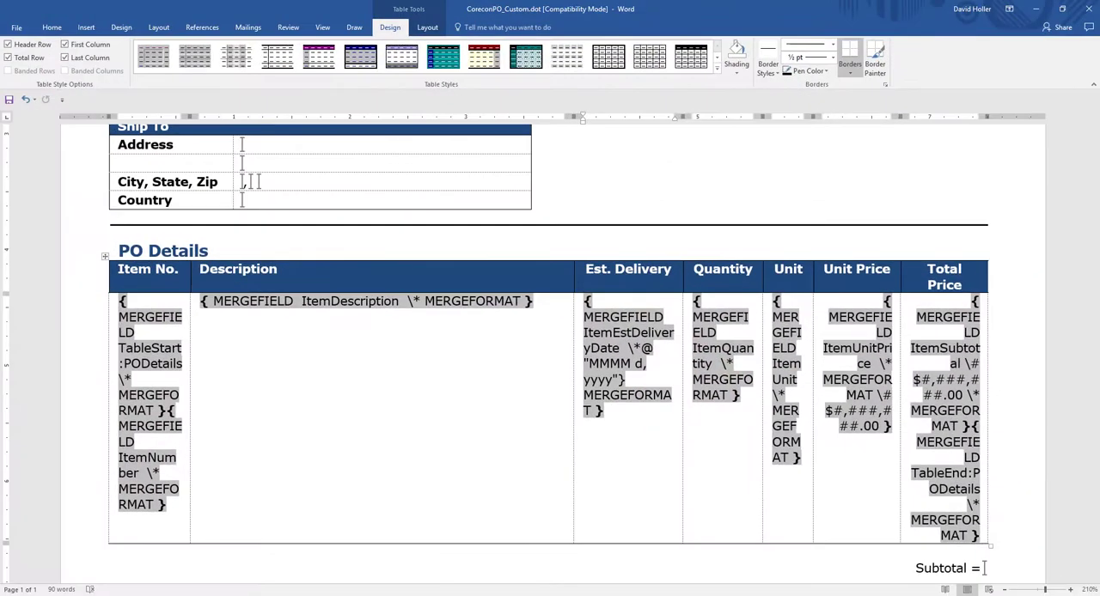
pyautogui.click(387, 577)
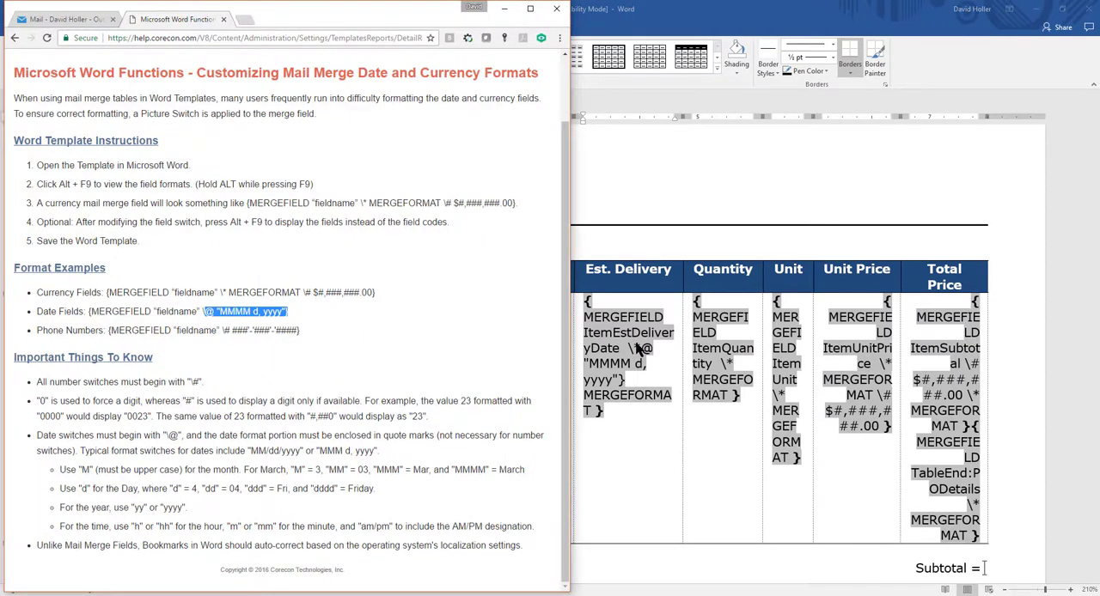
pyautogui.click(640, 347)
pyautogui.click(640, 348)
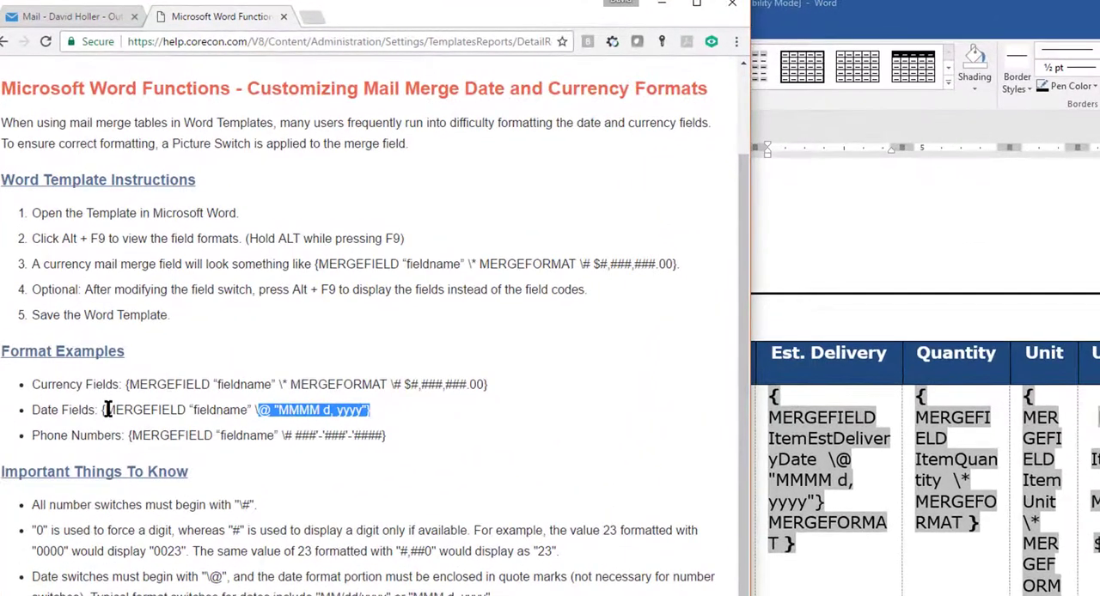
# Step: Compare the Est. Delivery field code with the help page's date example and delete its extra closing brace and MERGEFORMAT text
pyautogui.click(97, 311)
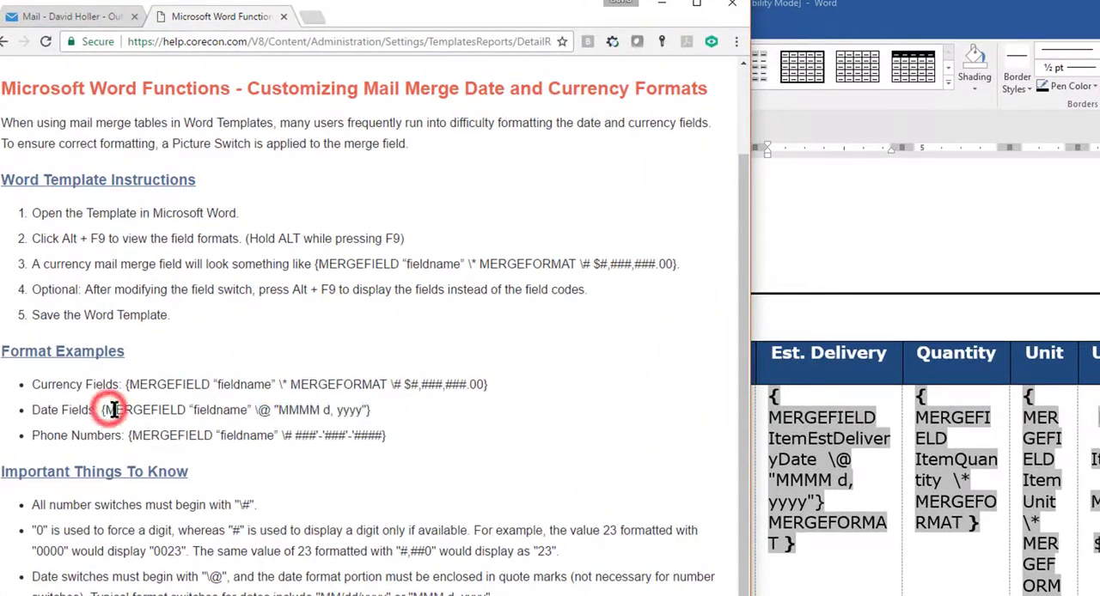
pyautogui.doubleClick(114, 409)
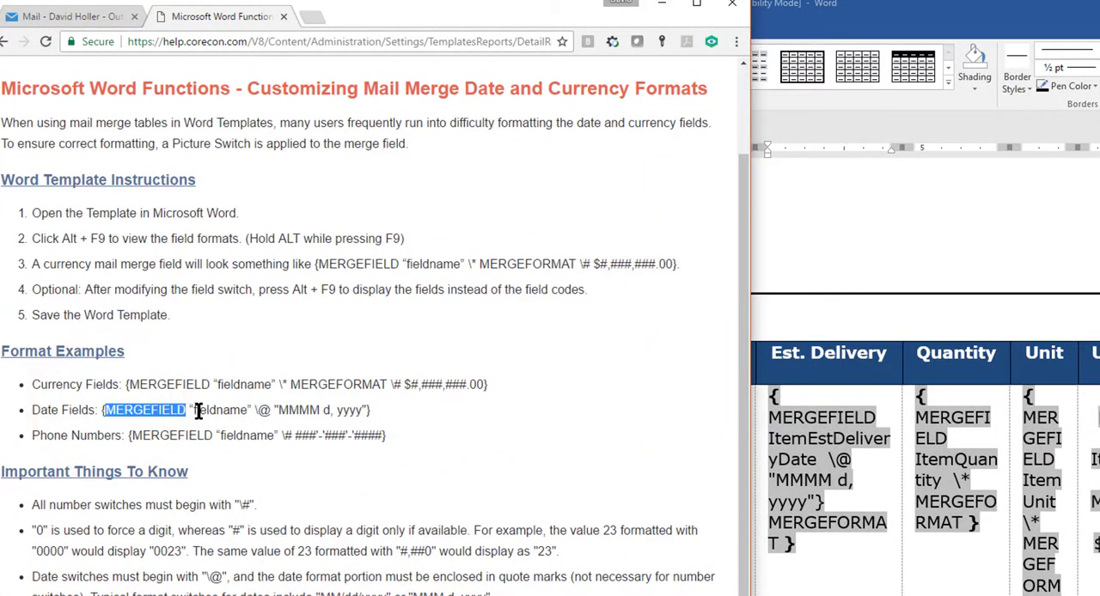
pyautogui.doubleClick(199, 410)
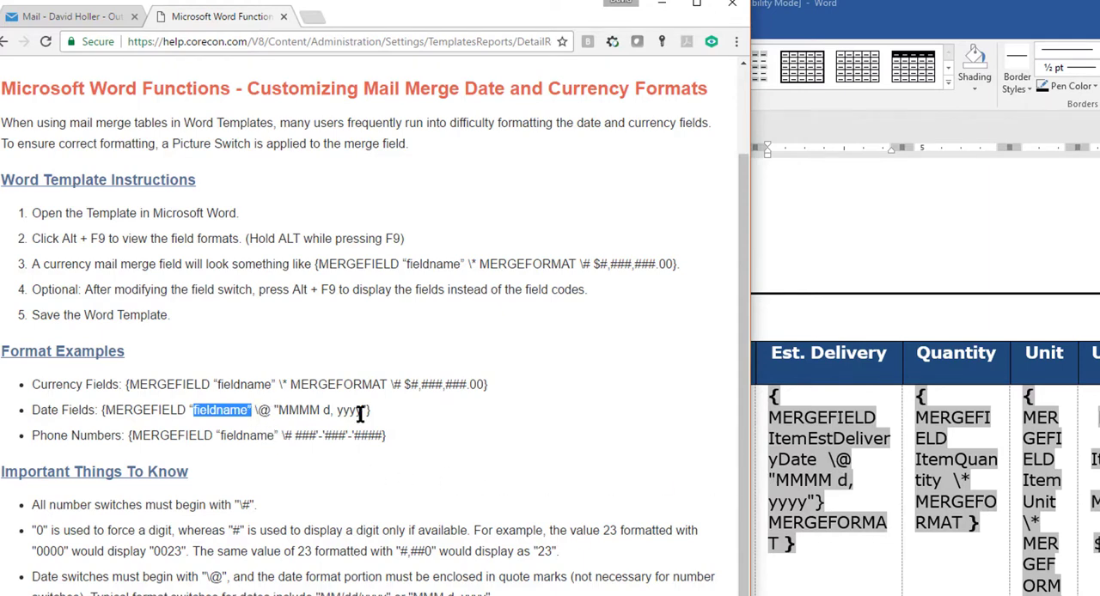
pyautogui.click(790, 544)
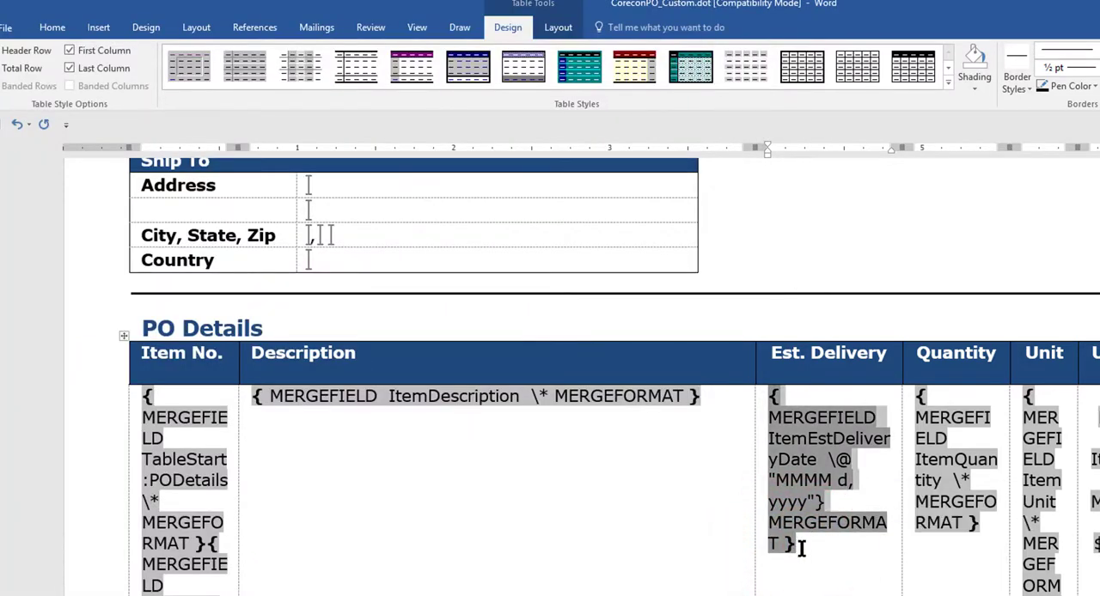
pyautogui.click(770, 524)
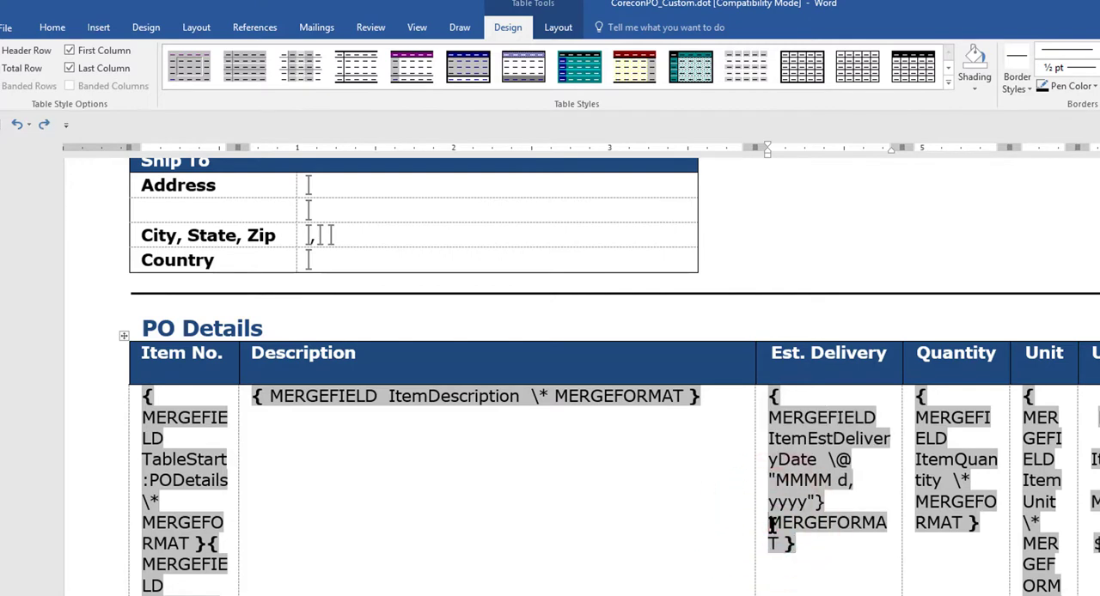
pyautogui.press('Delete')
pyautogui.press('Delete')
pyautogui.press('Delete')
pyautogui.press('Delete')
pyautogui.press('Delete')
pyautogui.press('Delete')
pyautogui.press('Delete')
pyautogui.press('Delete')
pyautogui.press('Delete')
pyautogui.press('Delete')
pyautogui.press('Delete')
pyautogui.press('Delete')
pyautogui.press('Delete')
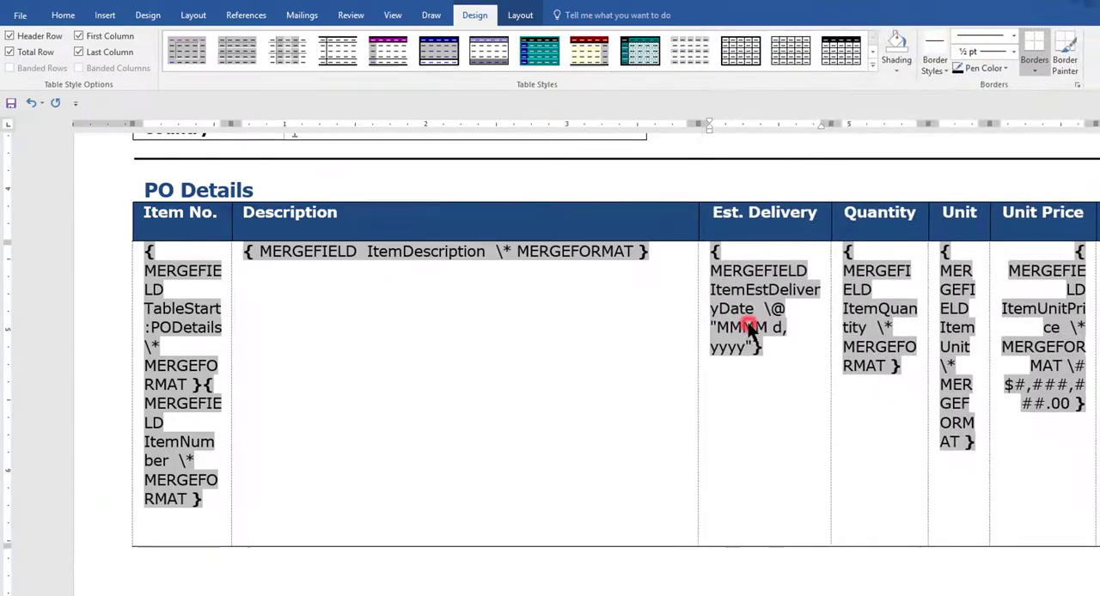
# Step: Change the date format in the Est. Delivery field code to MM/dd/yyyy
pyautogui.click(746, 329)
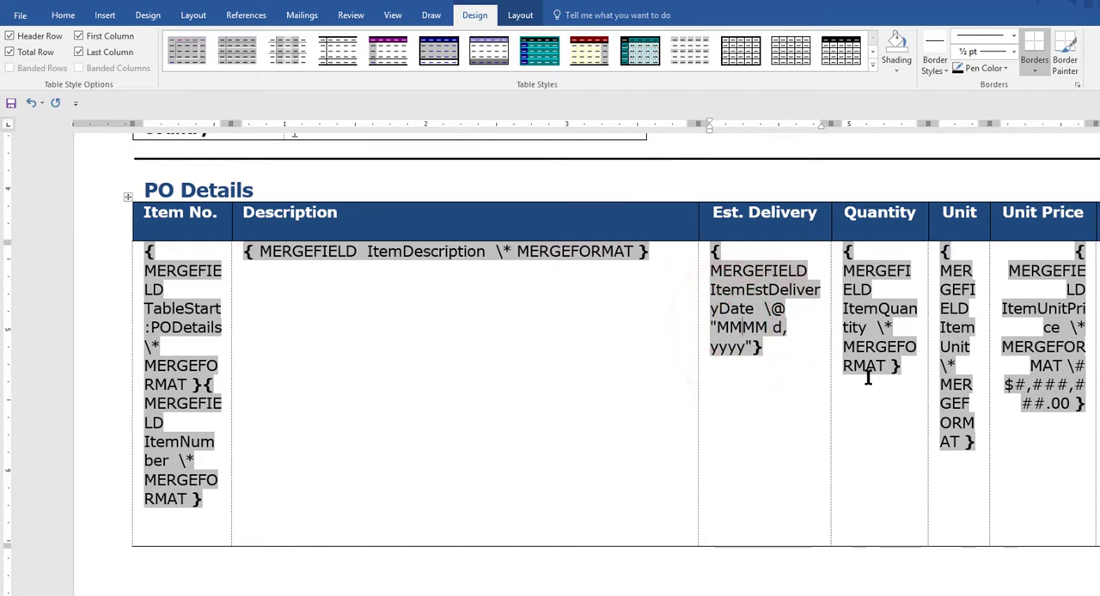
pyautogui.press('BackSpace')
pyautogui.press('BackSpace')
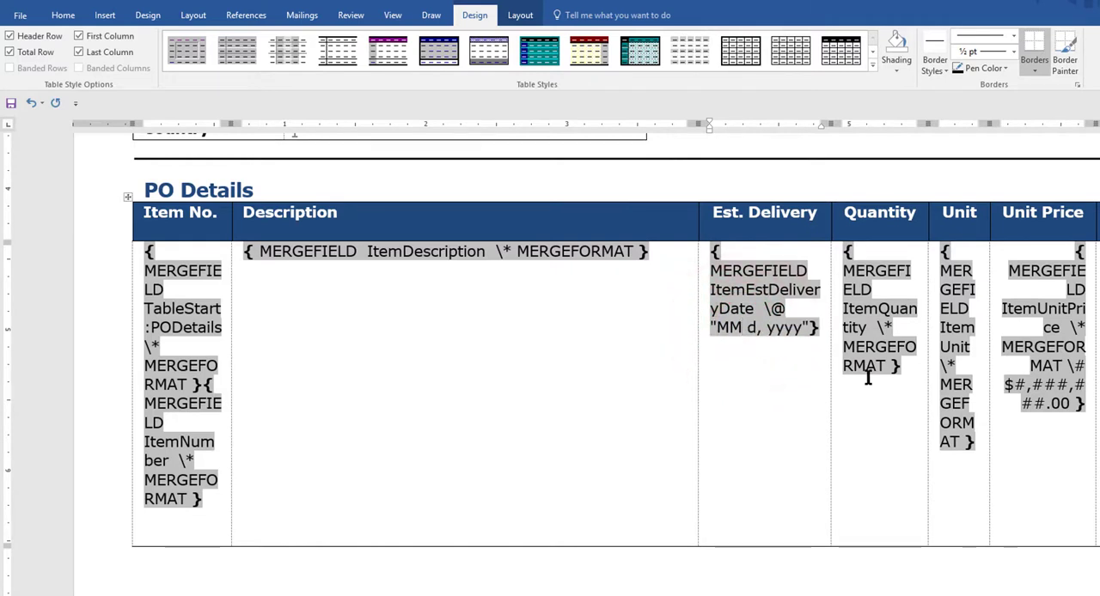
pyautogui.write('/')
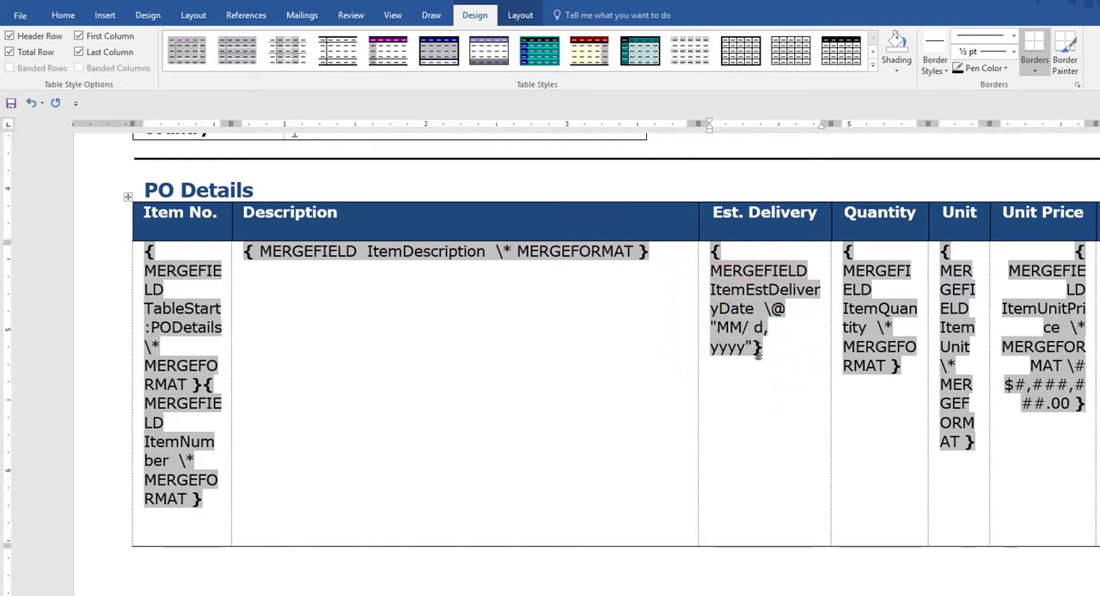
pyautogui.write('dd')
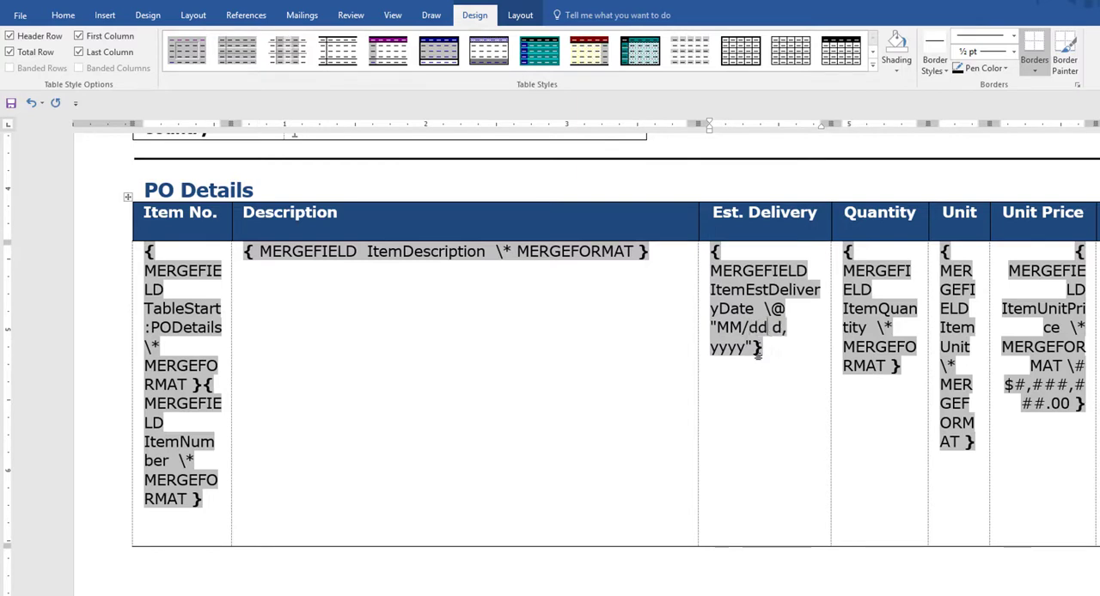
pyautogui.press('Delete')
pyautogui.press('Delete')
pyautogui.write('/')
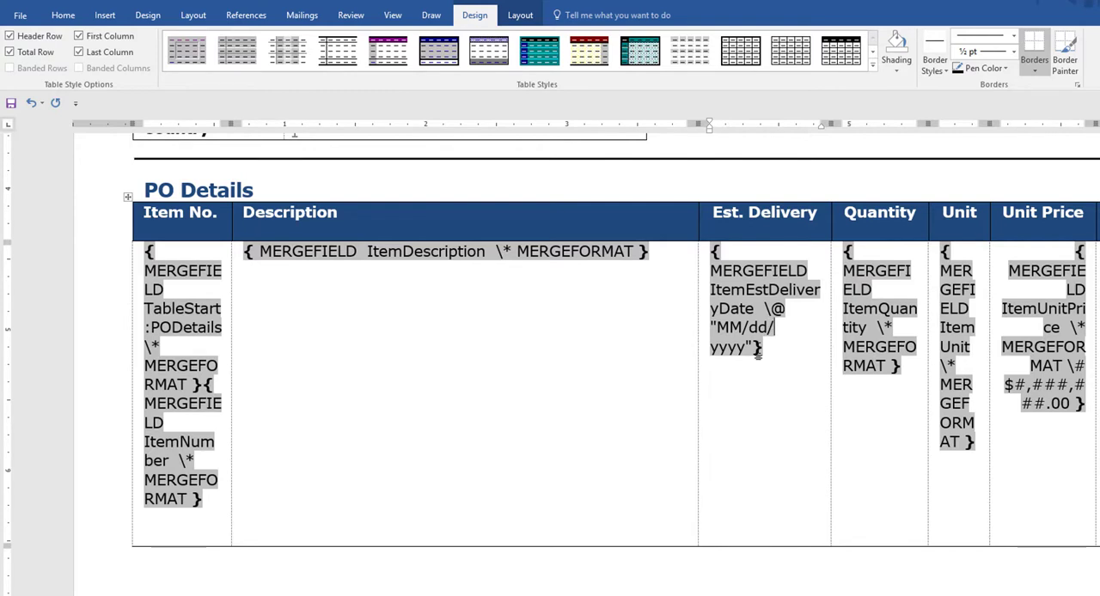
pyautogui.press('Delete')
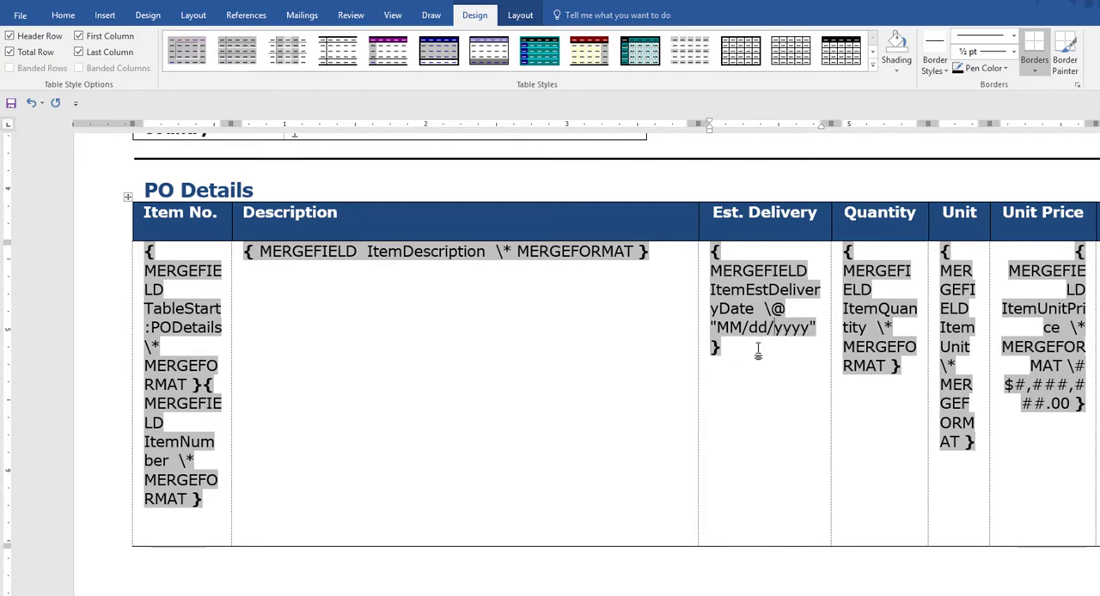
pyautogui.click(763, 382)
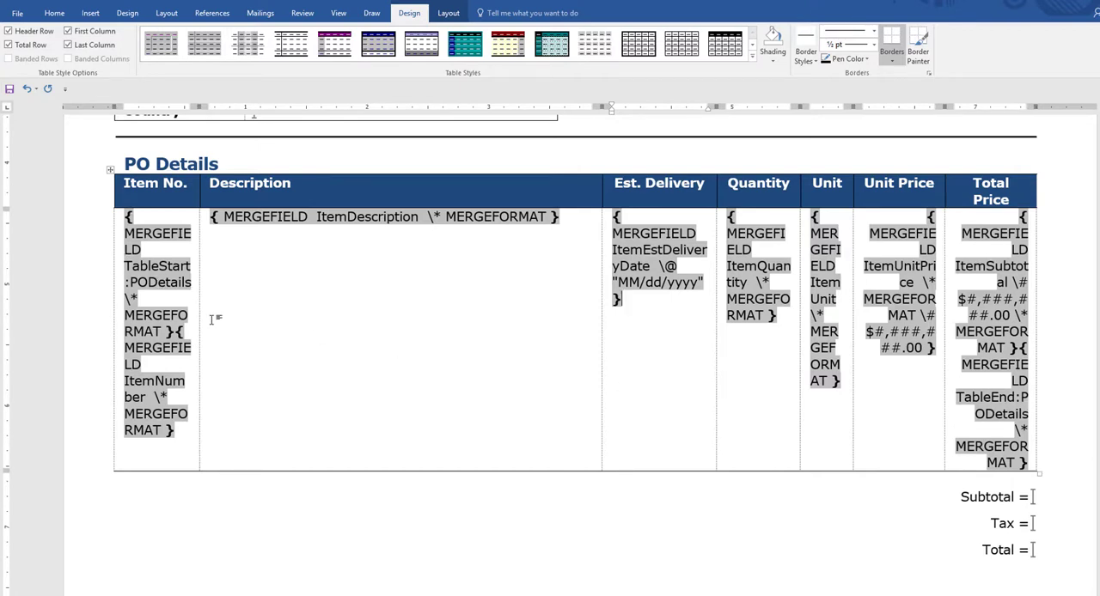
# Step: Check the TableStart and TableEnd merge fields in the PO Details table, and save and close the CoreconPO_Custom template
pyautogui.click(125, 266)
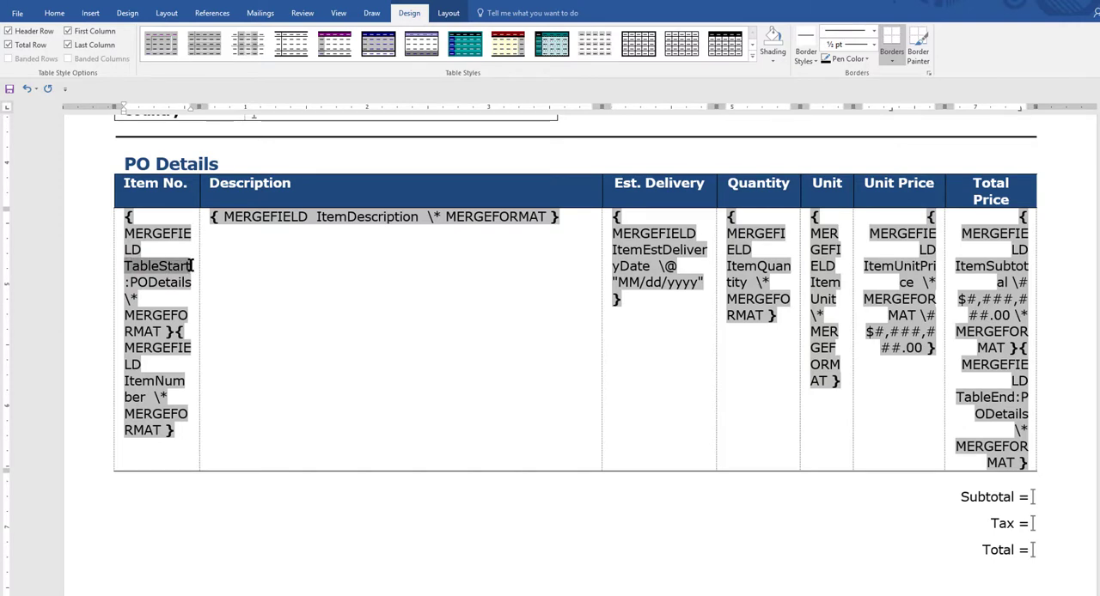
pyautogui.doubleClick(956, 396)
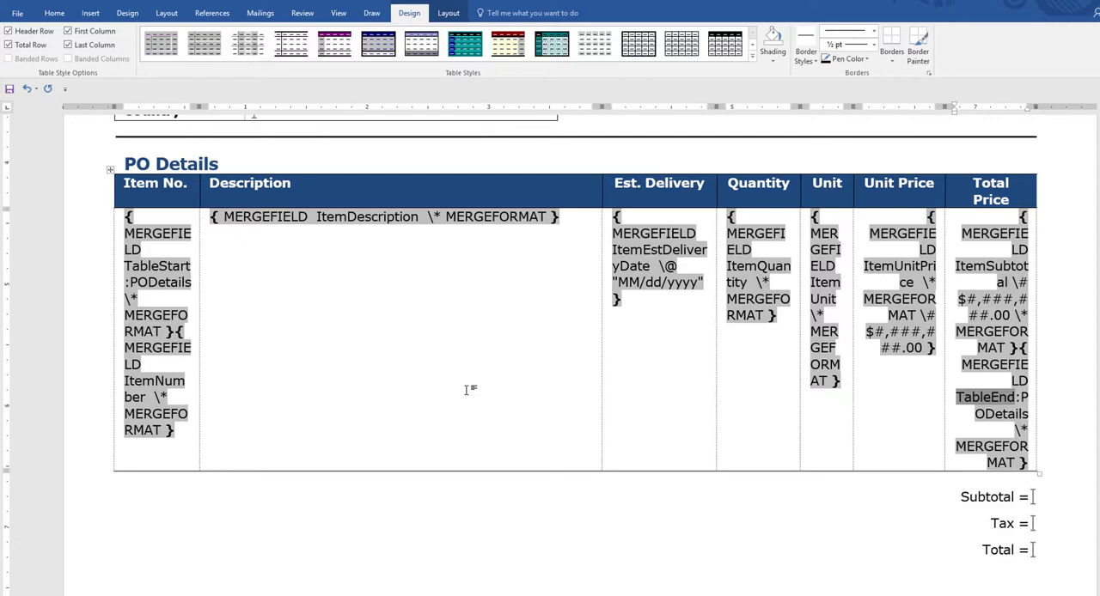
pyautogui.click(16, 17)
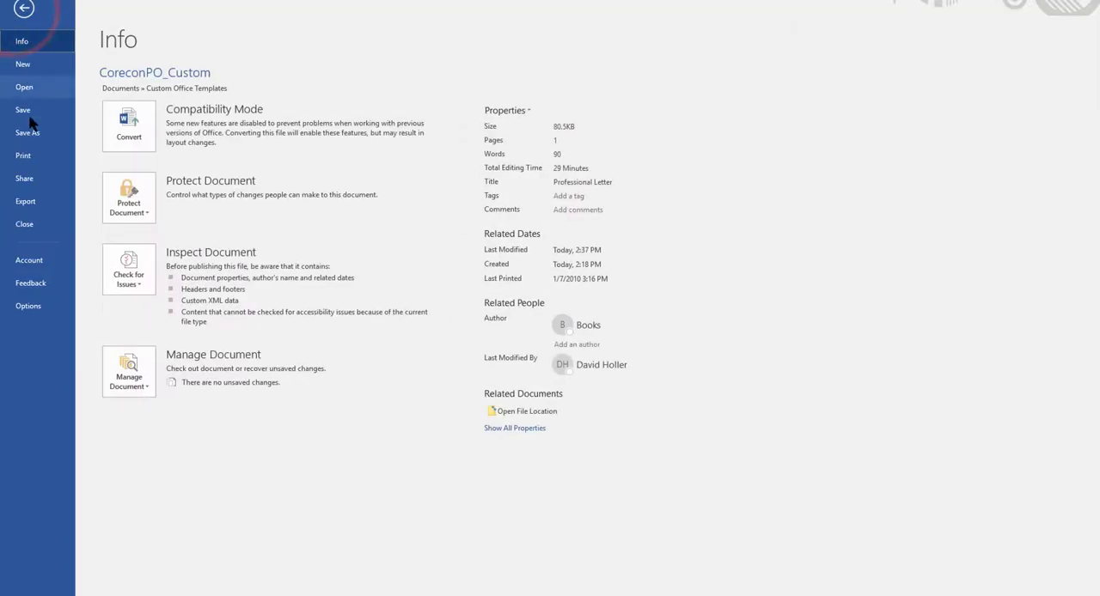
pyautogui.click(23, 110)
pyautogui.click(17, 14)
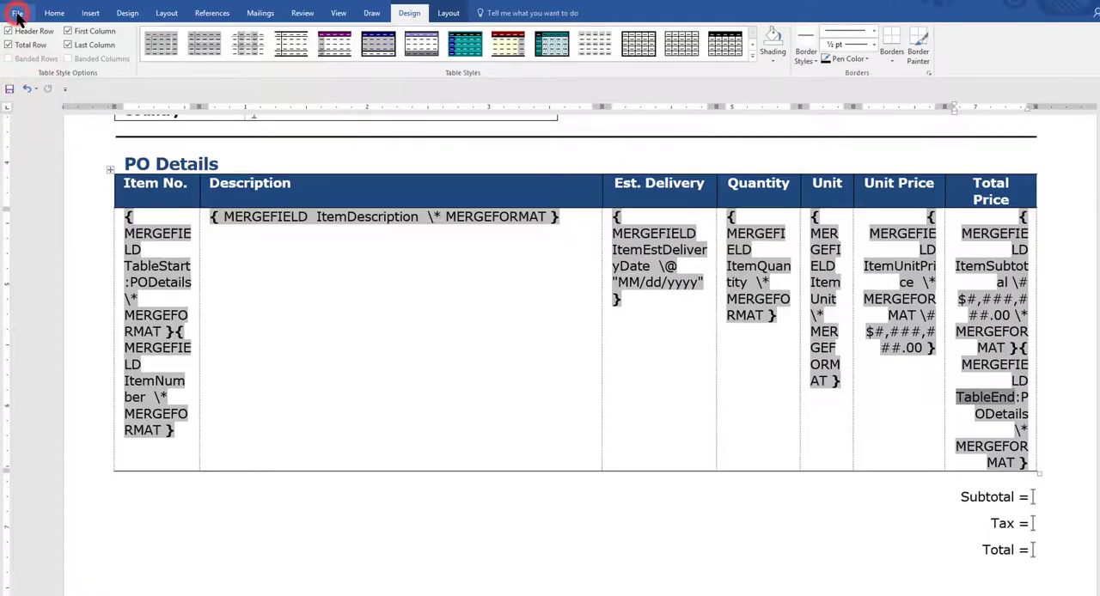
pyautogui.click(32, 224)
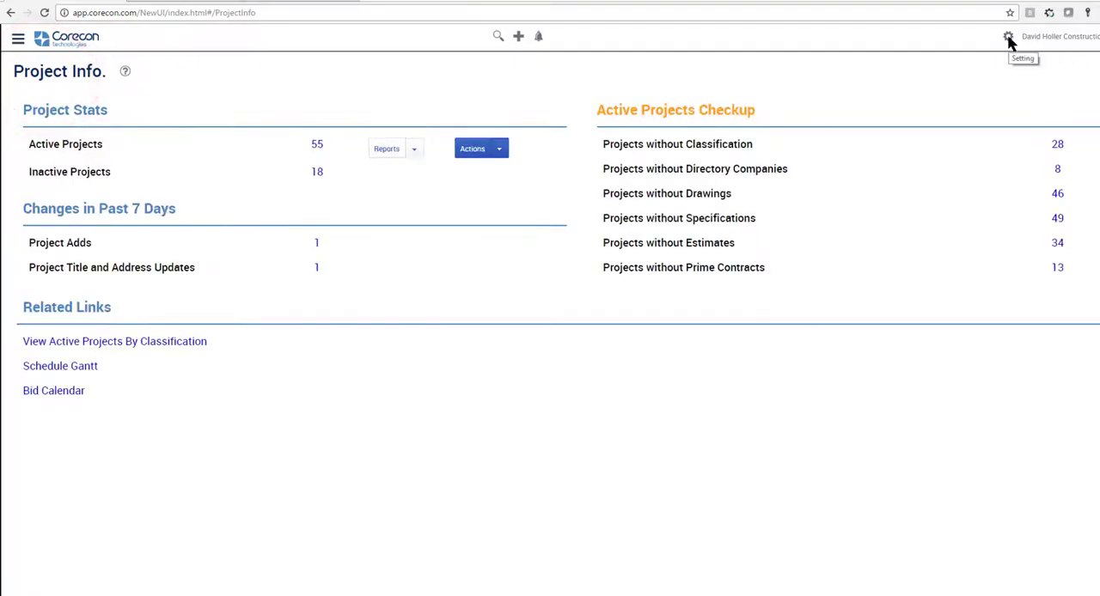
# Step: Switch to Corecon and open the Detail Report Templates page in its settings
pyautogui.click(1008, 37)
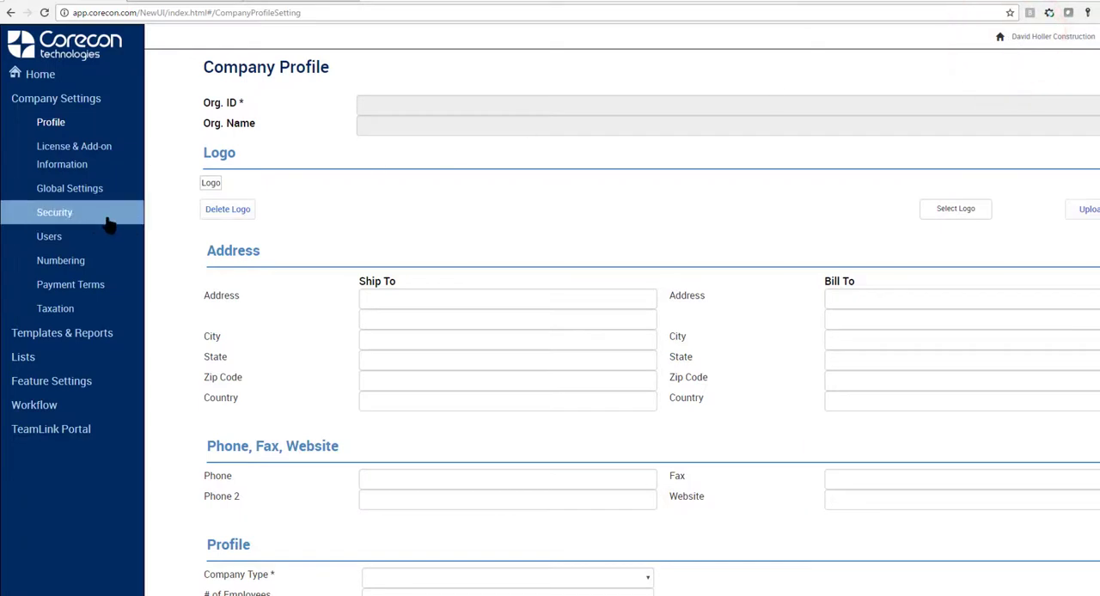
pyautogui.click(64, 335)
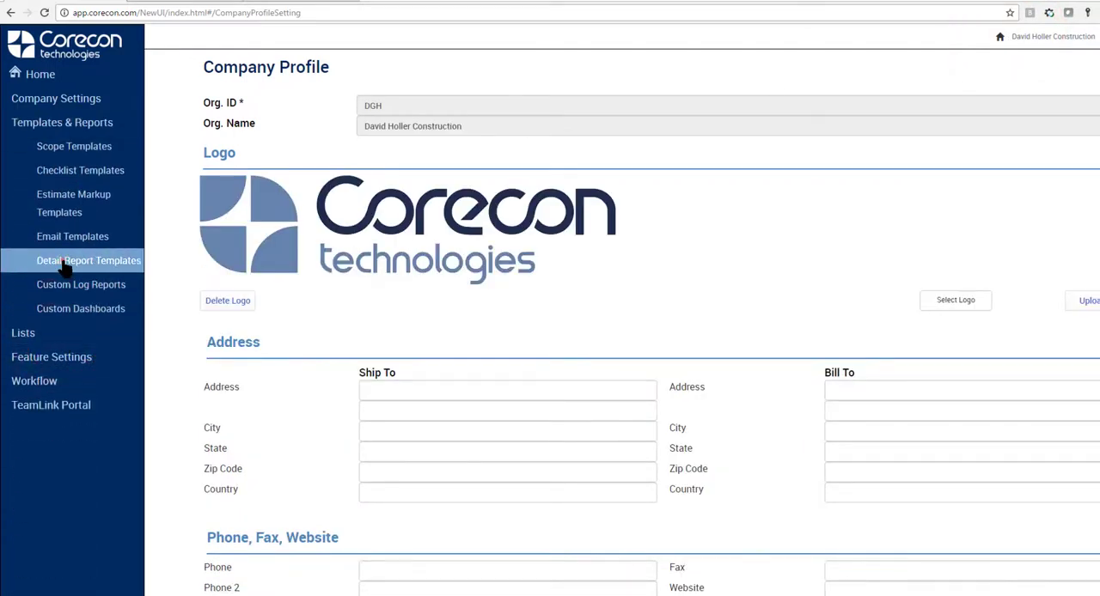
pyautogui.click(65, 268)
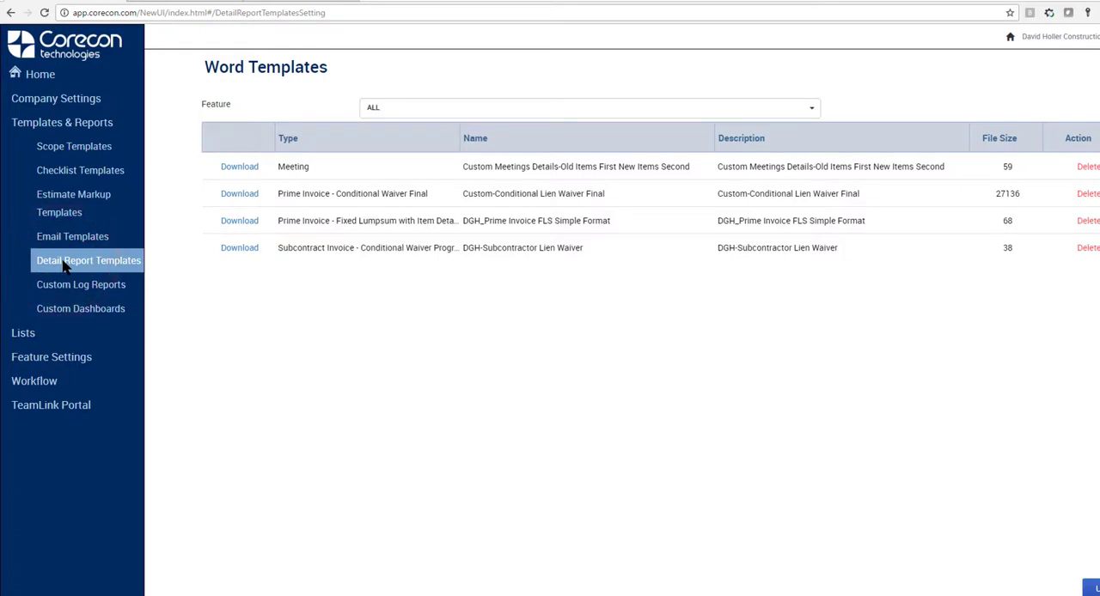
# Step: Look through the feature choices on the Word Templates page and open the form for uploading a template
pyautogui.click(812, 110)
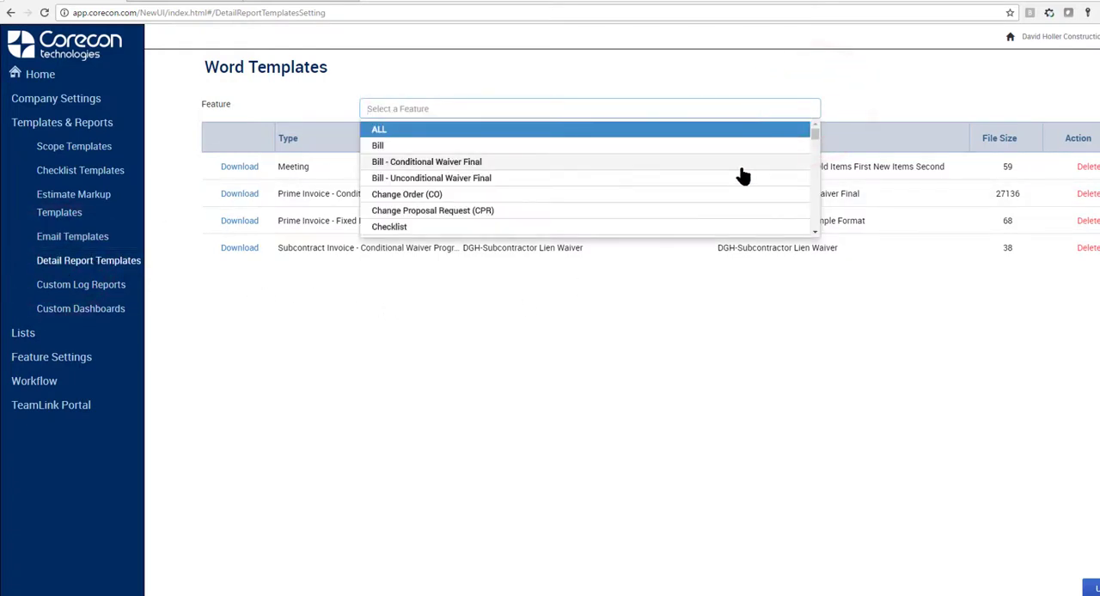
pyautogui.scroll(-2, 739, 175)
pyautogui.scroll(-8, 742, 176)
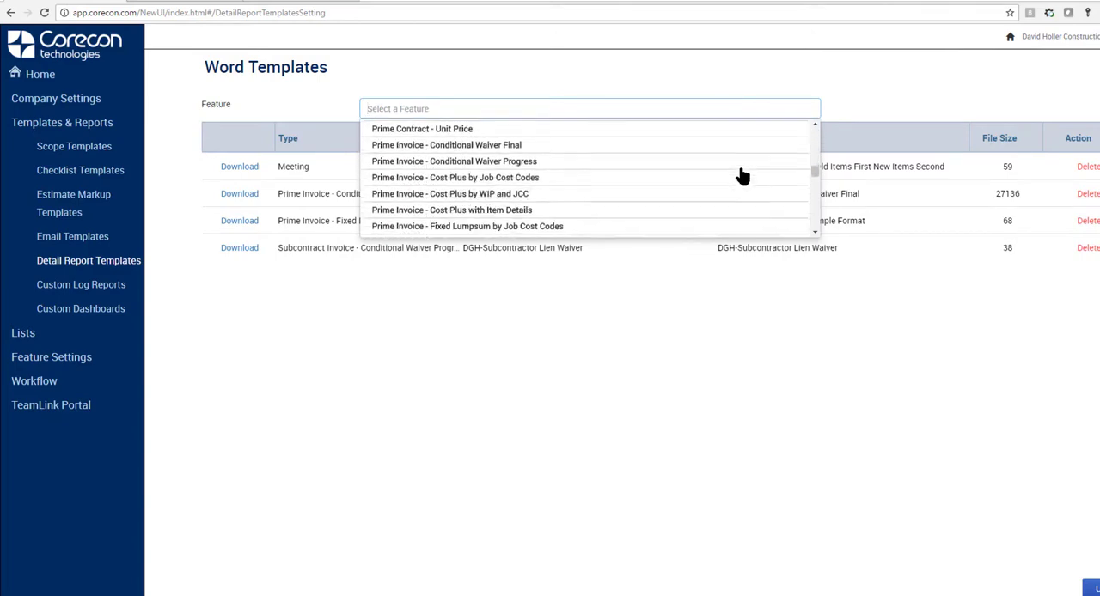
pyautogui.scroll(3, 743, 176)
pyautogui.click(504, 164)
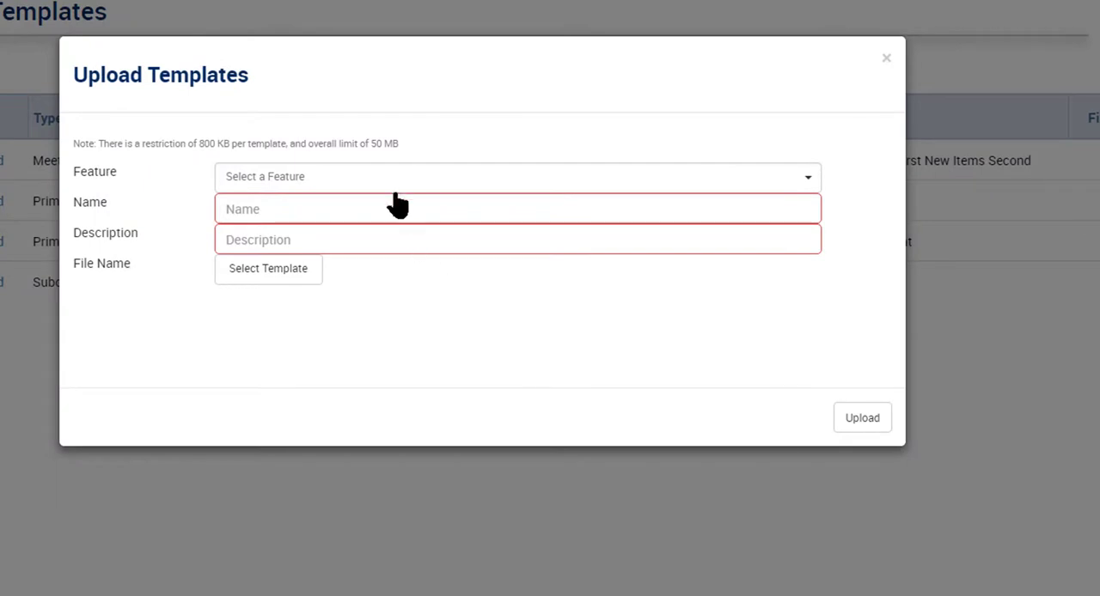
# Step: Set the uploaded template's feature to PO and its name to PO_CustomDeliveryDate
pyautogui.click(388, 180)
pyautogui.scroll(-5, 387, 257)
pyautogui.click(389, 269)
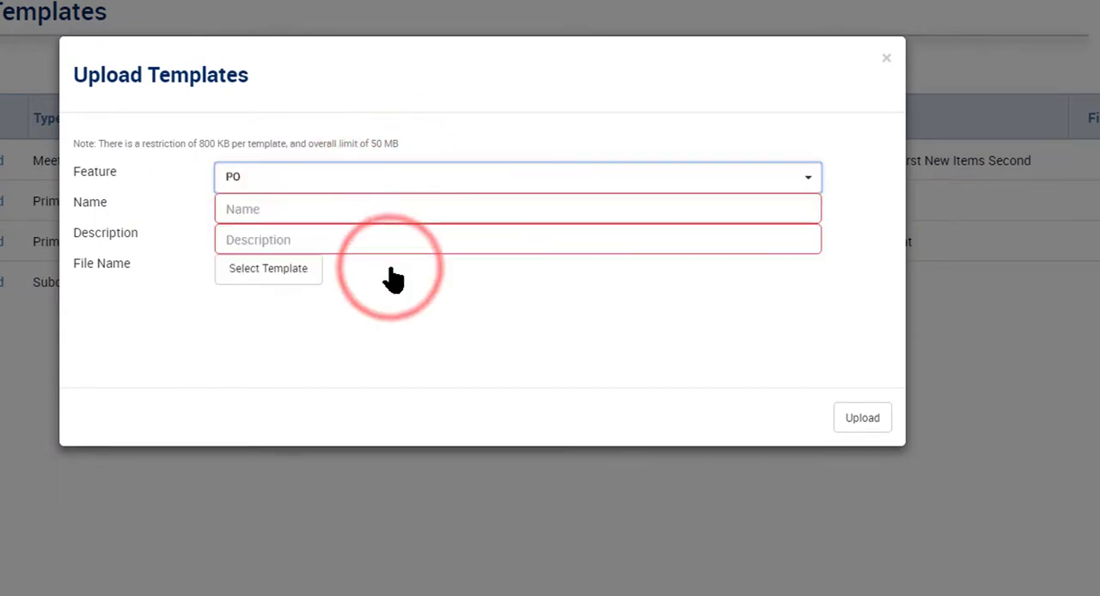
pyautogui.click(270, 207)
pyautogui.write('PO_CustomDel')
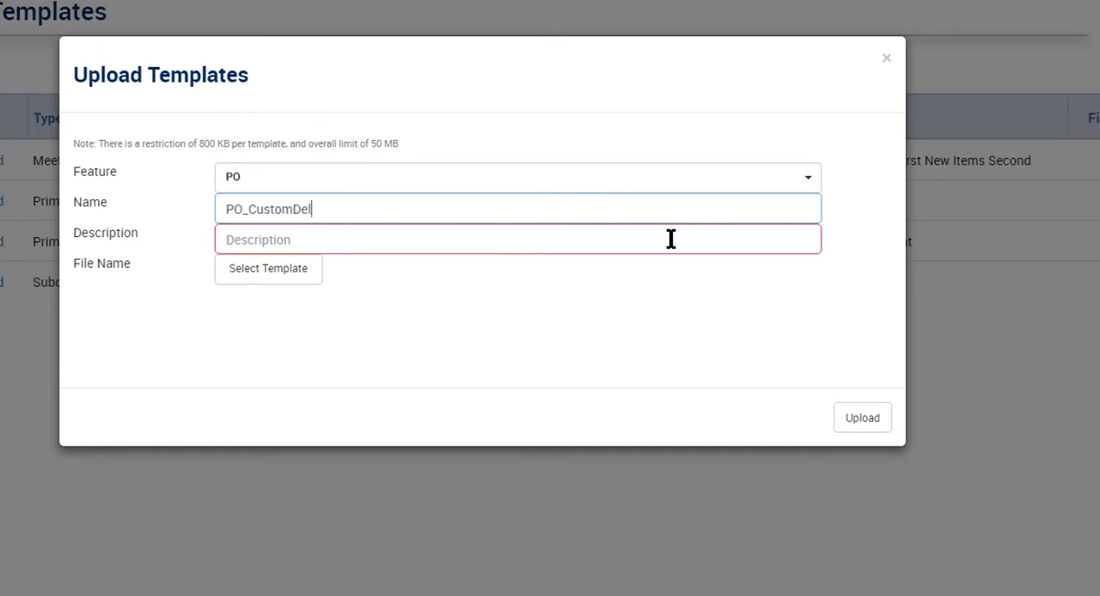
pyautogui.write('iveryDate')
# Step: Copy the template name PO_CustomDeliveryDate into the description of the template being uploaded
pyautogui.moveTo(380, 210); pyautogui.dragTo(194, 248)
pyautogui.rightClick(272, 215)
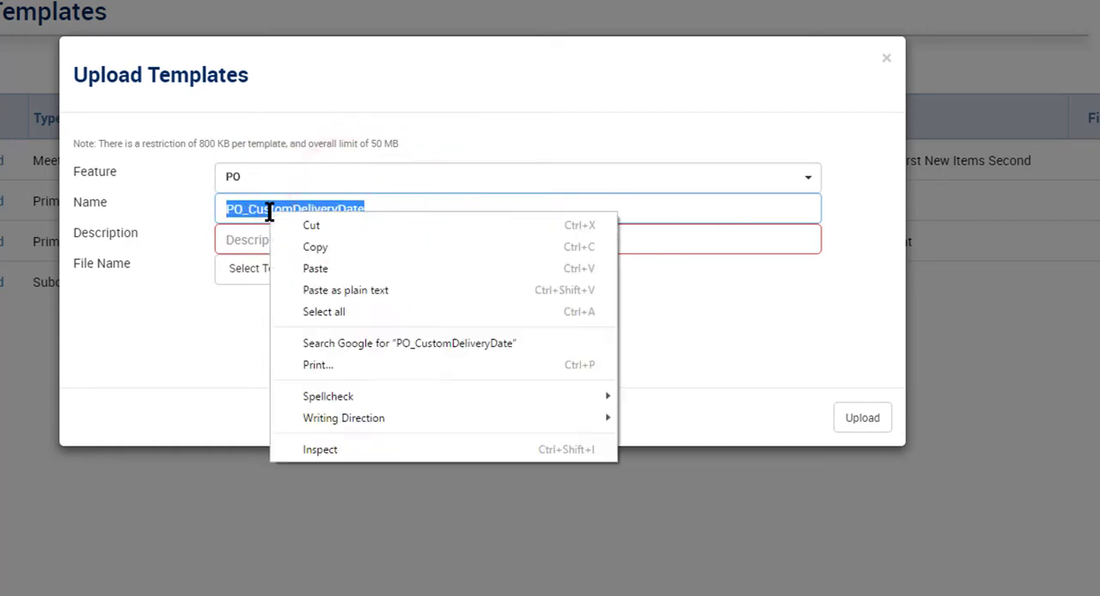
pyautogui.click(297, 247)
pyautogui.click(247, 241)
pyautogui.rightClick(246, 241)
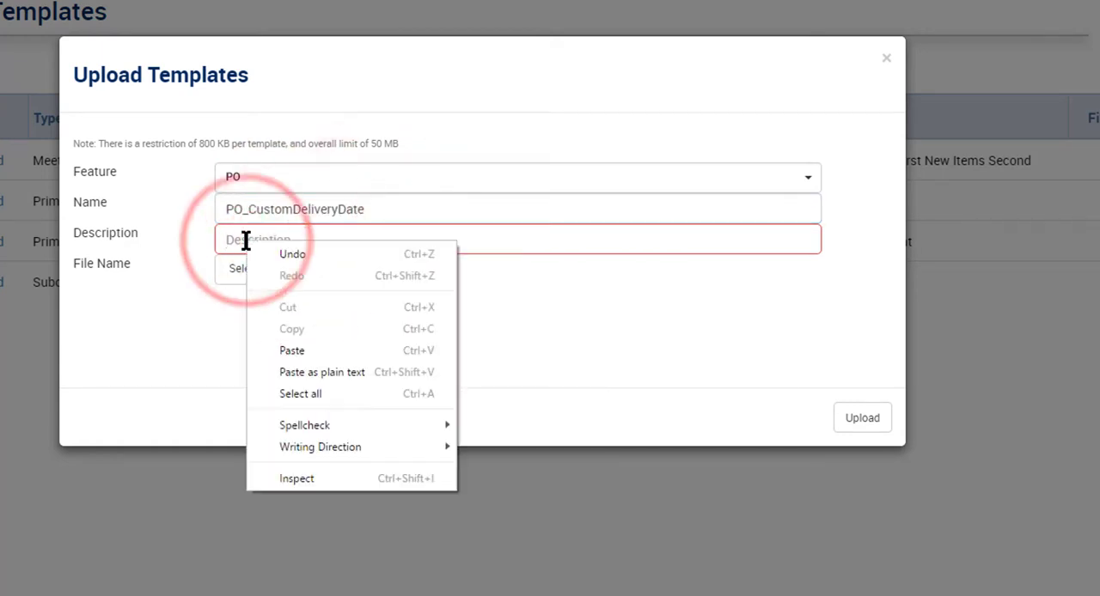
pyautogui.click(305, 349)
# Step: Choose CoreconPO_Custom.dot as the template file and upload it
pyautogui.click(316, 269)
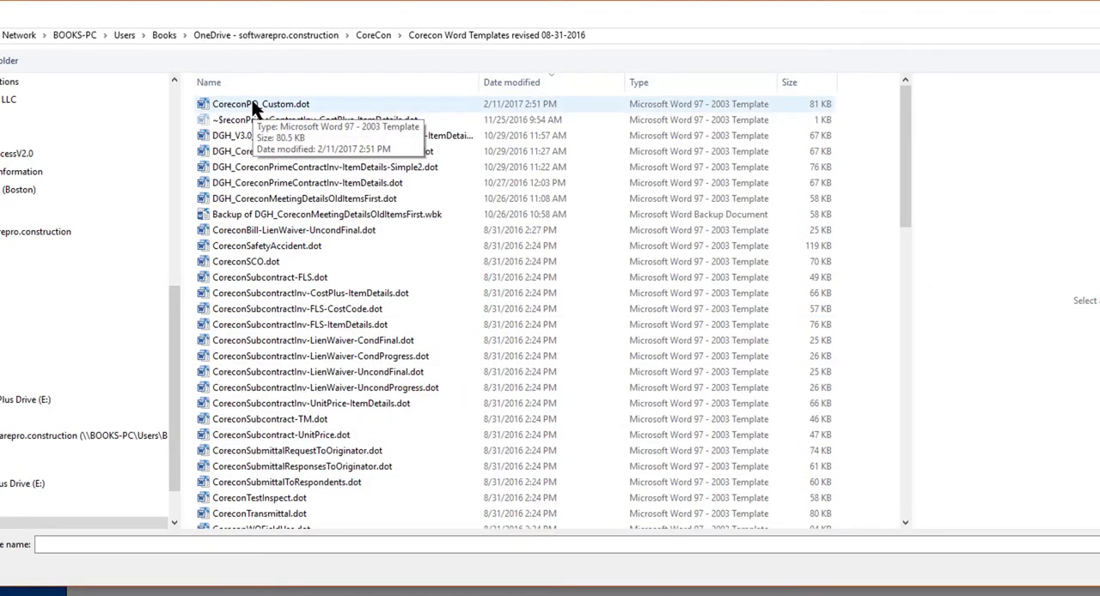
pyautogui.doubleClick(253, 105)
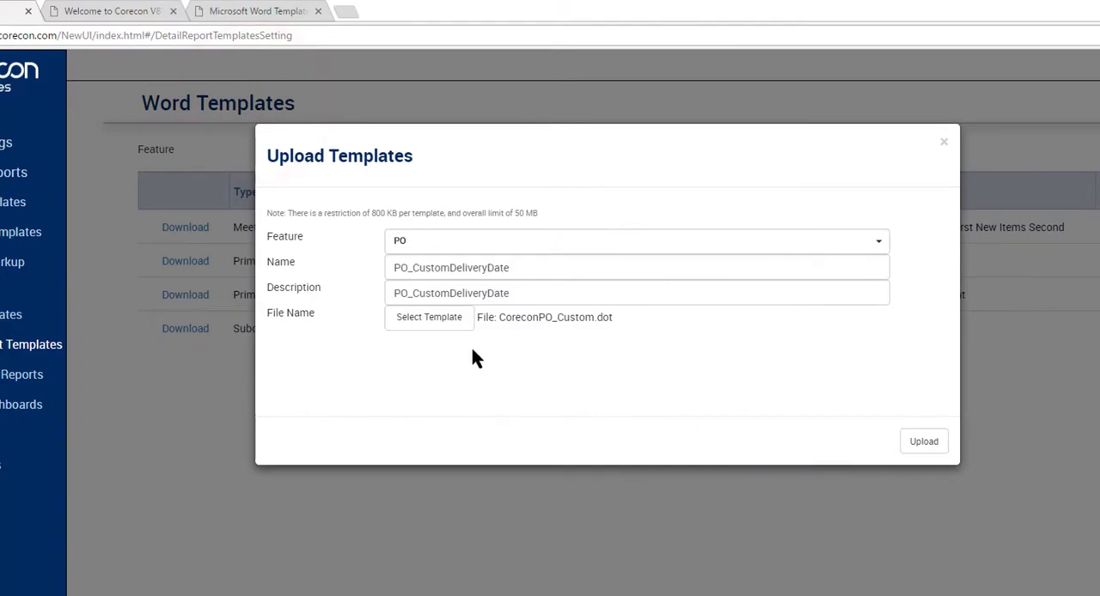
pyautogui.click(928, 445)
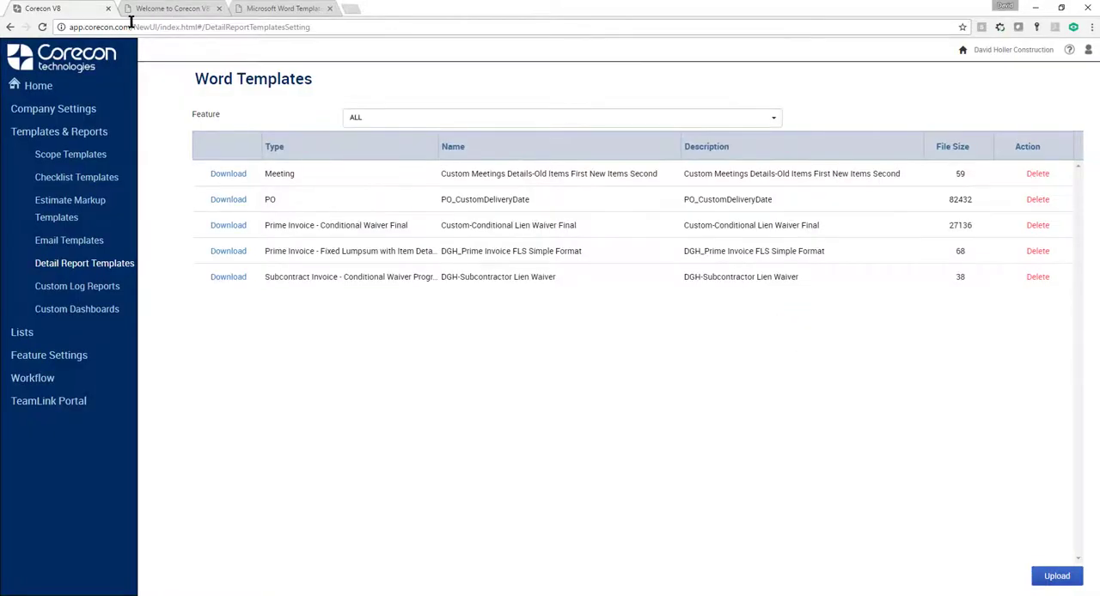
# Step: Open the Acoustic and Specialty Ceilings purchase order from the Procurement area of project 16-001
pyautogui.click(28, 85)
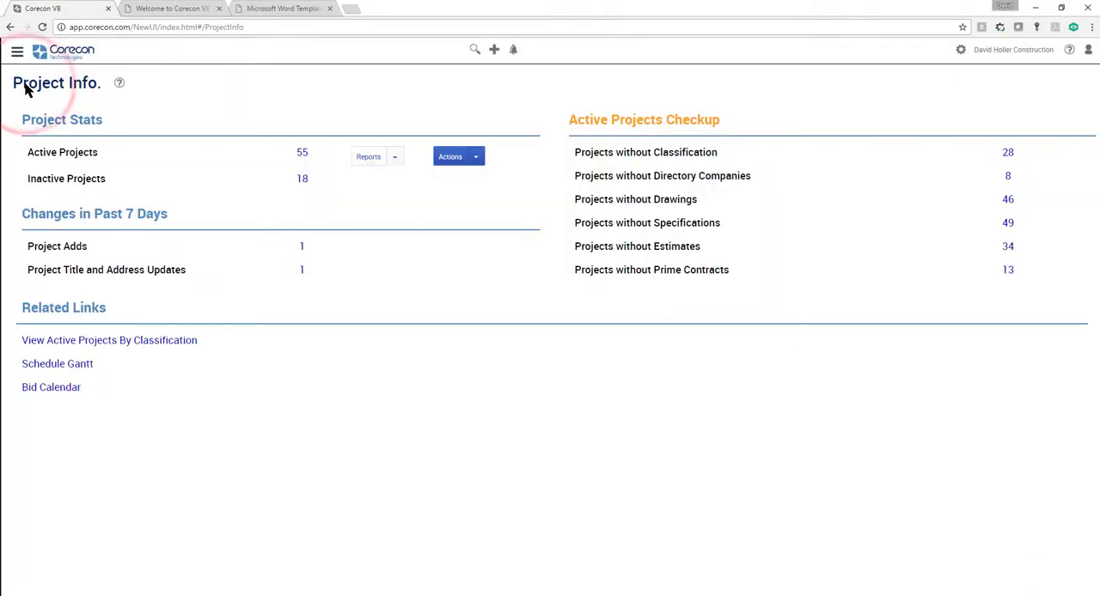
pyautogui.click(17, 53)
pyautogui.click(47, 246)
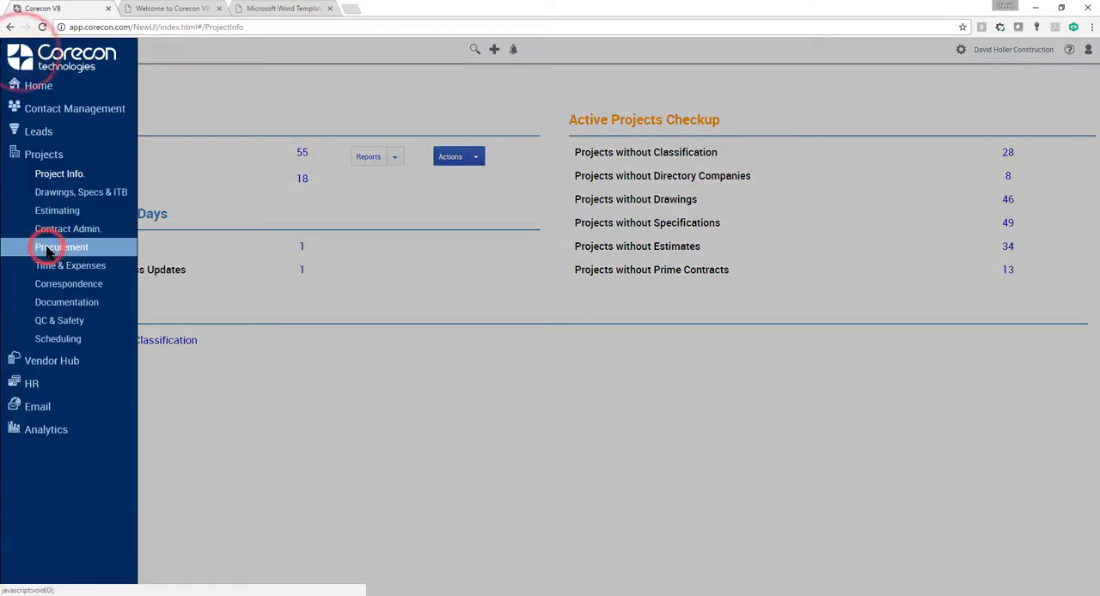
pyautogui.click(366, 158)
pyautogui.write('16-001')
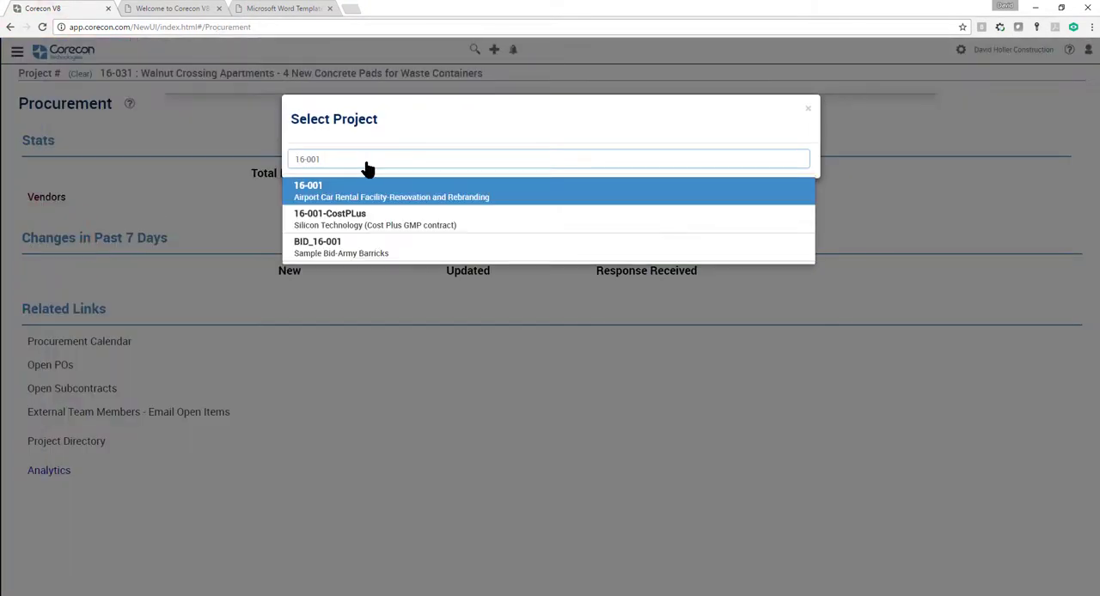
pyautogui.press('Return')
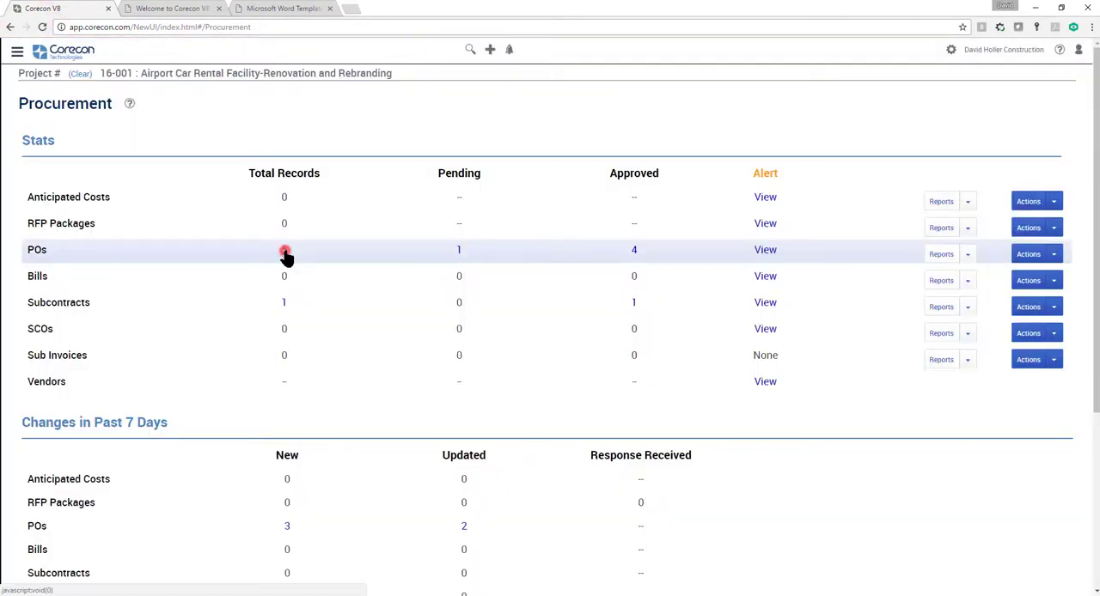
pyautogui.click(284, 252)
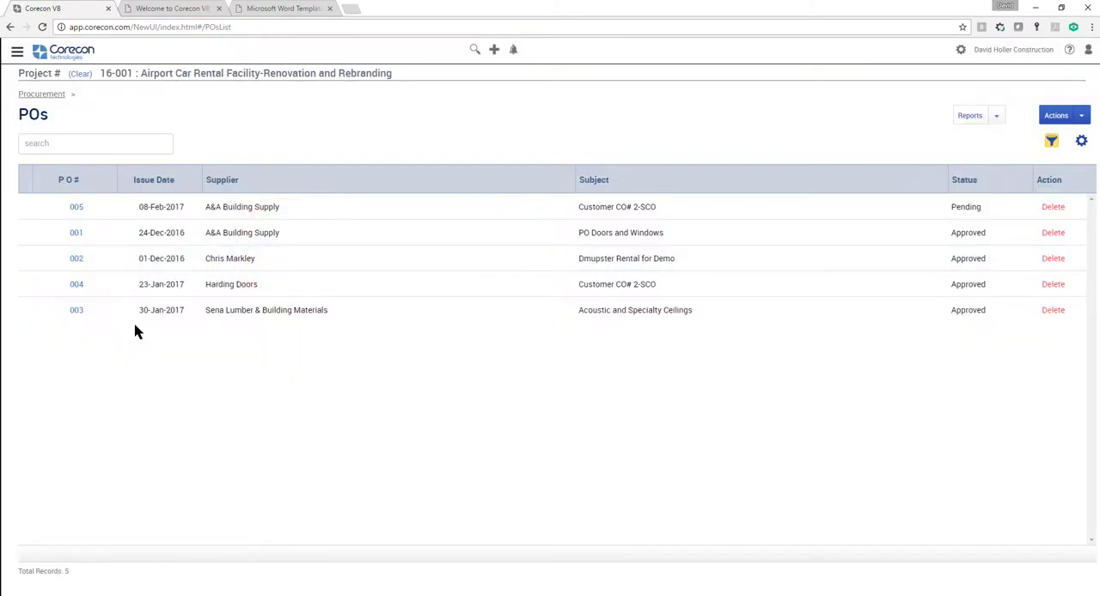
pyautogui.click(76, 311)
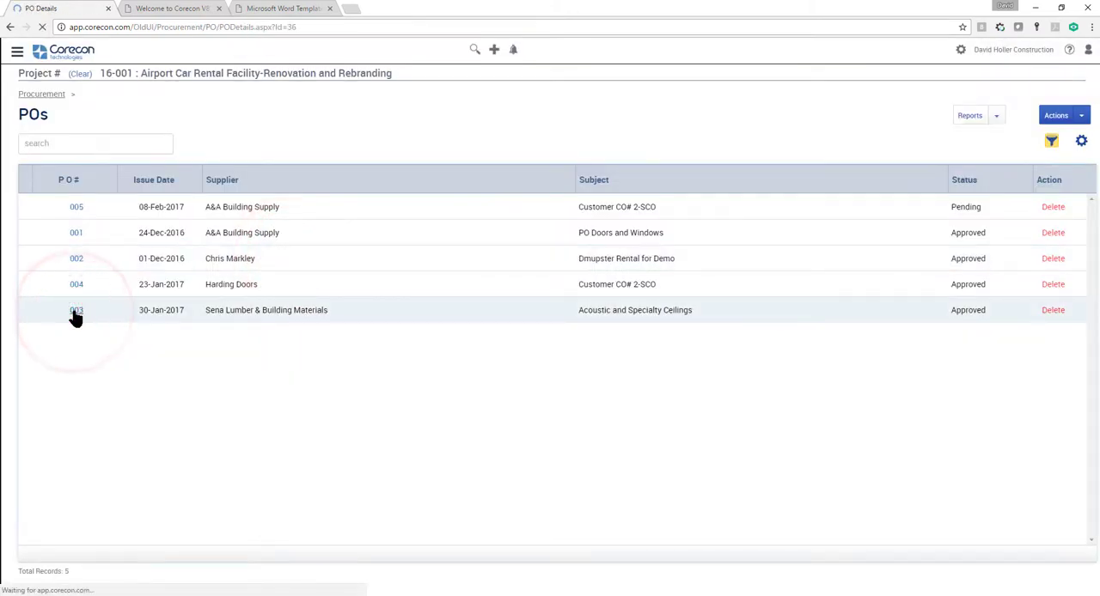
# Step: Check the delivery date in the details of the Acoustical tile ceilings item, and close them without changes
pyautogui.scroll(-6, 626, 329)
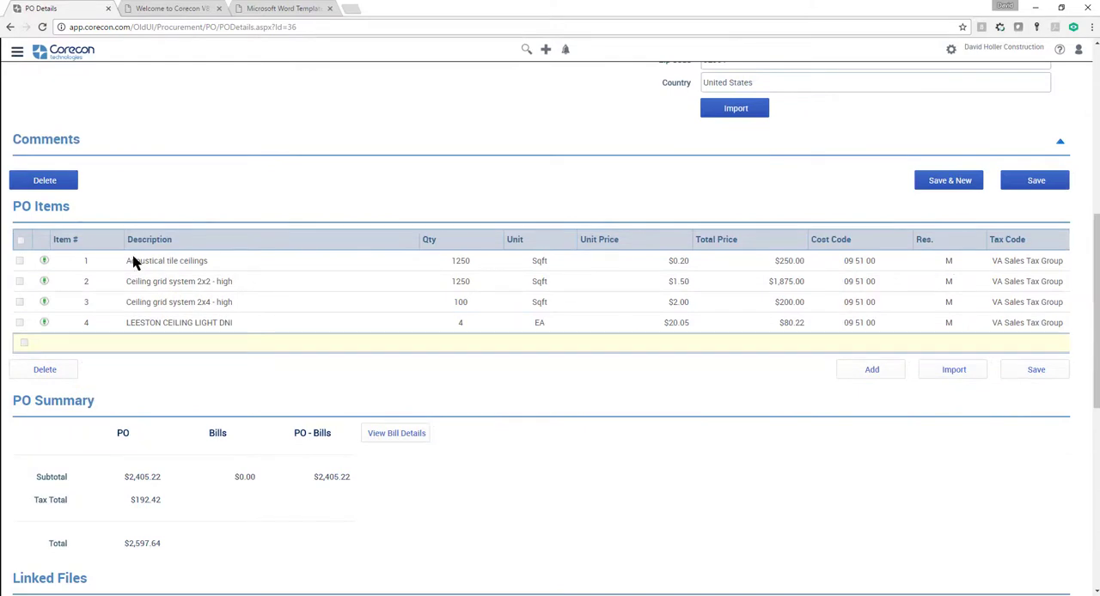
pyautogui.click(43, 262)
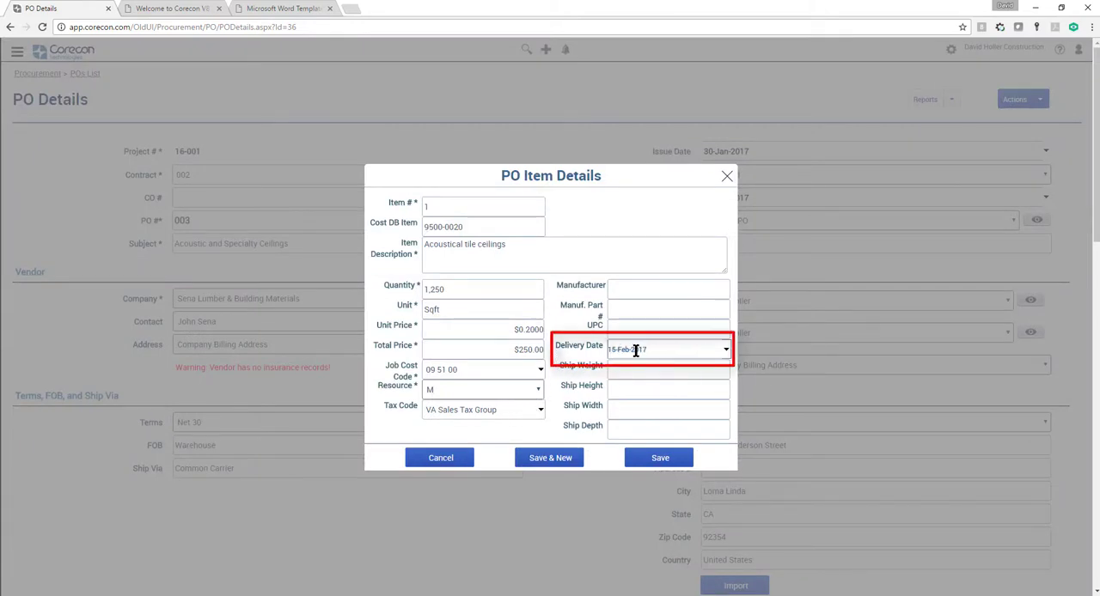
pyautogui.click(450, 458)
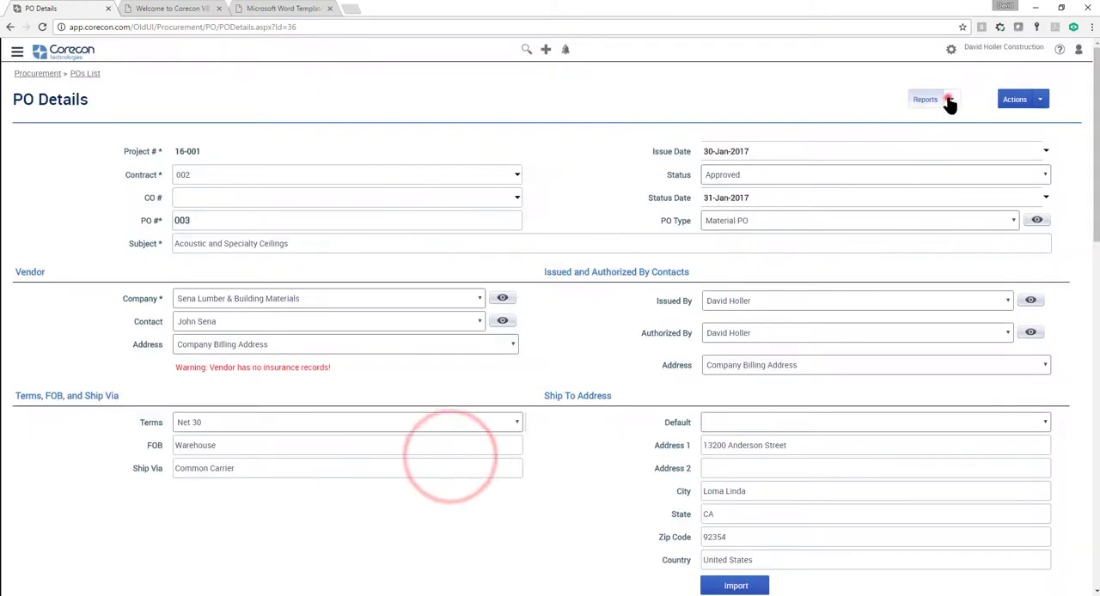
# Step: Generate the purchase order report with the PO_CustomDeliveryDate template, exported as PDF (Adobe Acrobat)
pyautogui.click(949, 102)
pyautogui.click(931, 121)
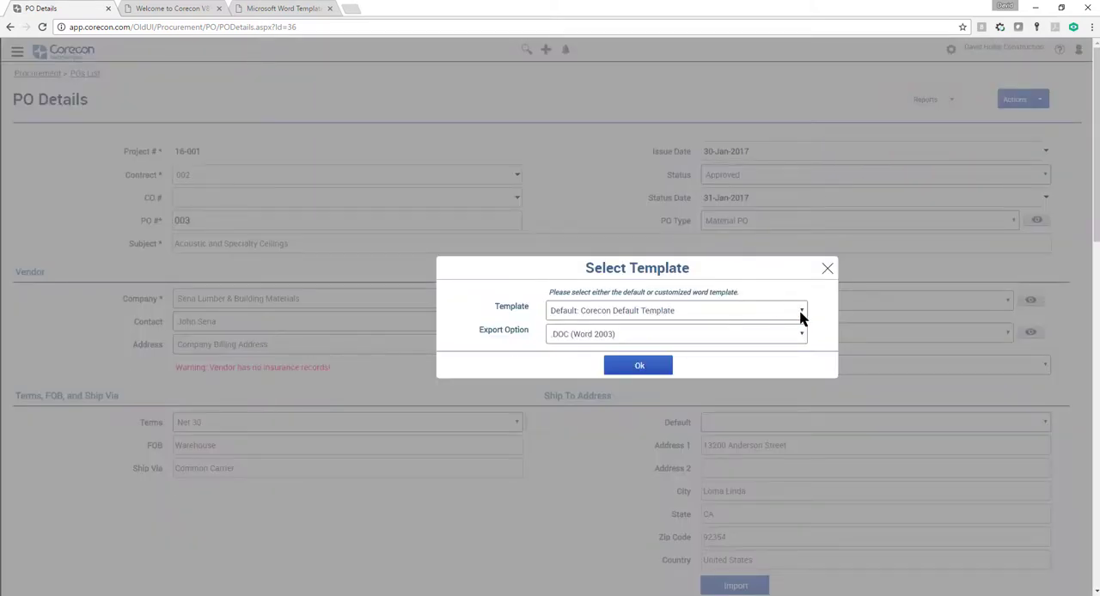
pyautogui.click(800, 311)
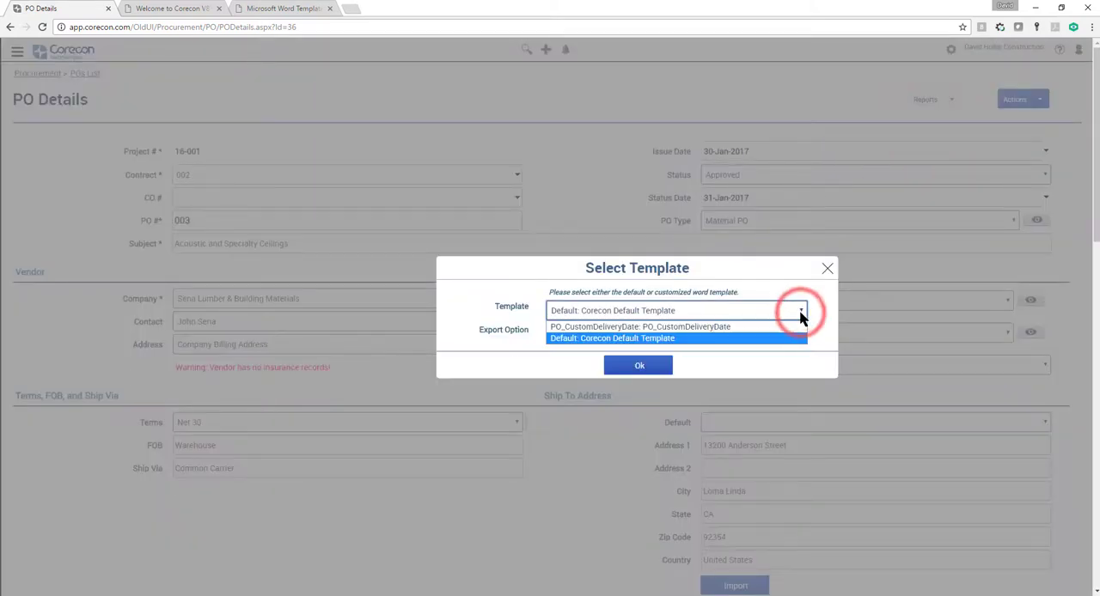
pyautogui.click(722, 326)
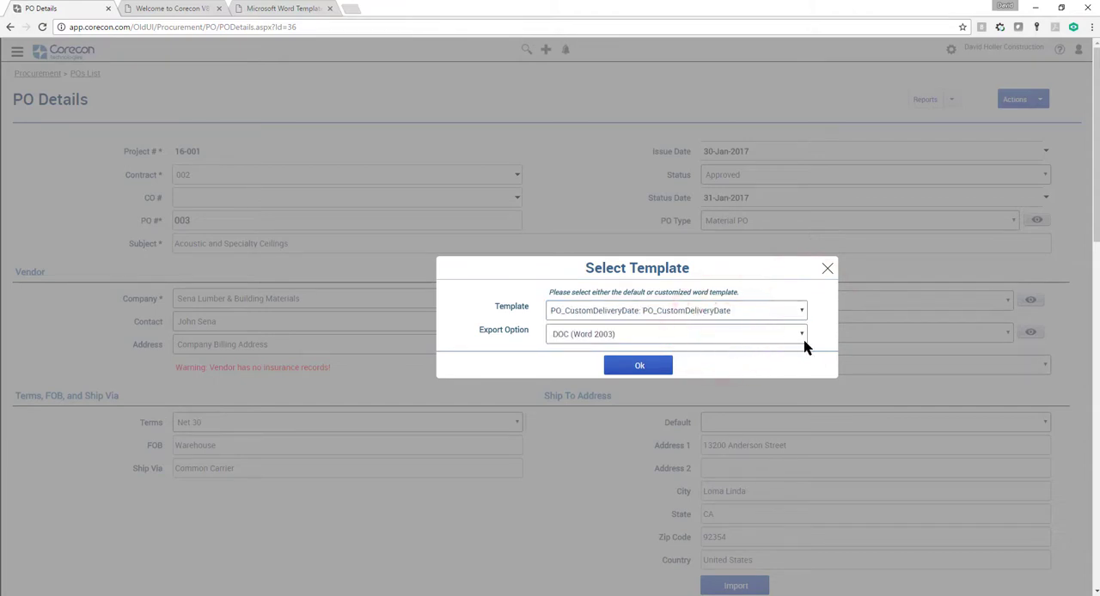
pyautogui.click(802, 336)
pyautogui.click(742, 362)
pyautogui.click(628, 368)
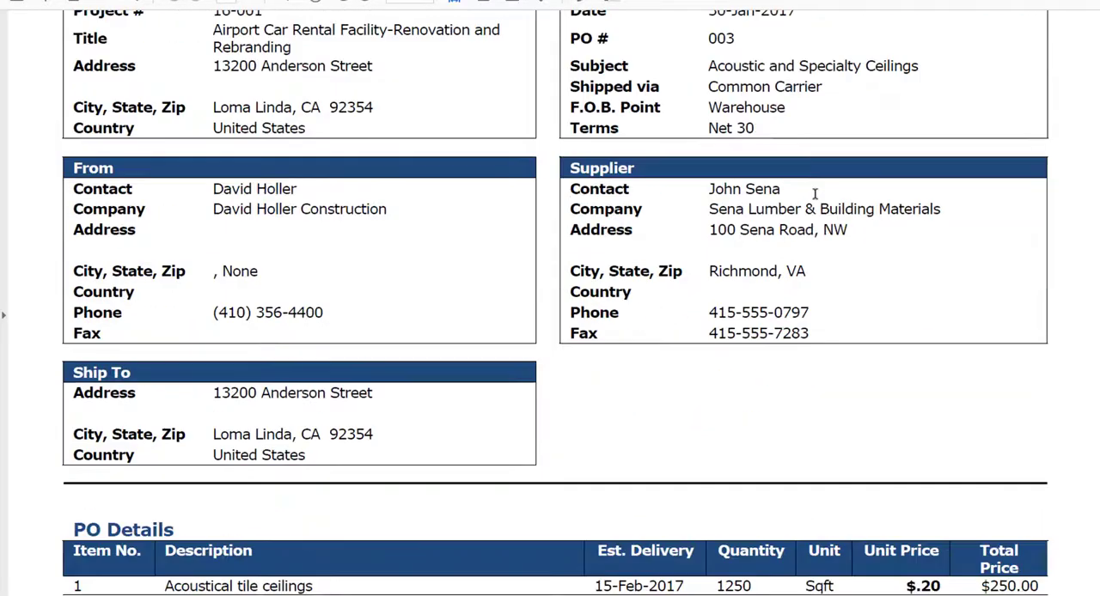
# Step: Review the Est. Delivery column and the rest of the generated purchase order PDF, and close it along with the template selection
pyautogui.scroll(-3, 814, 193)
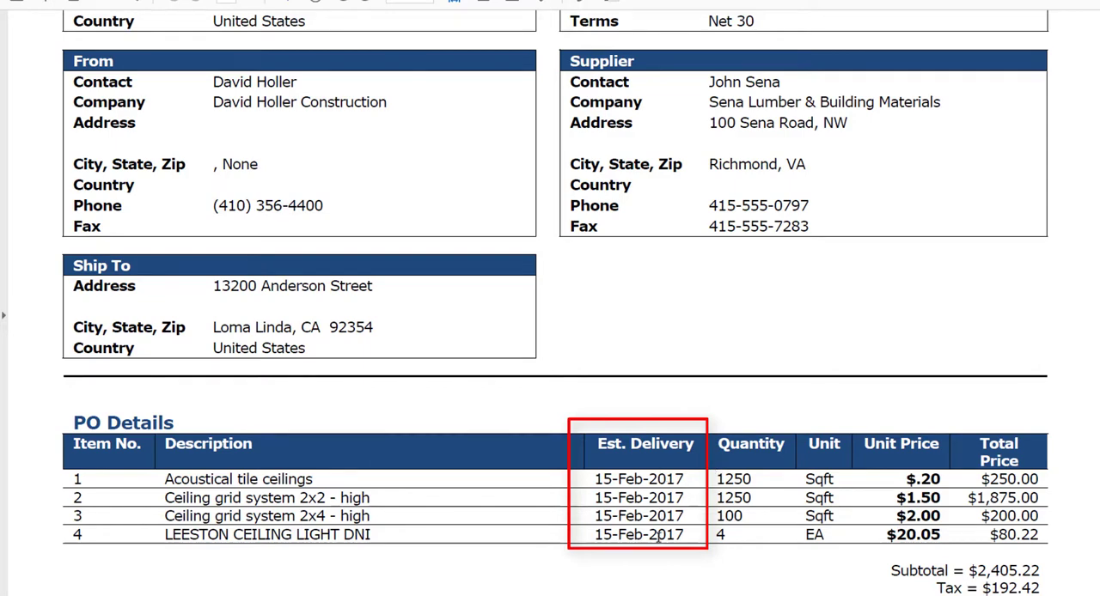
pyautogui.scroll(-5, 658, 537)
pyautogui.scroll(12, 659, 537)
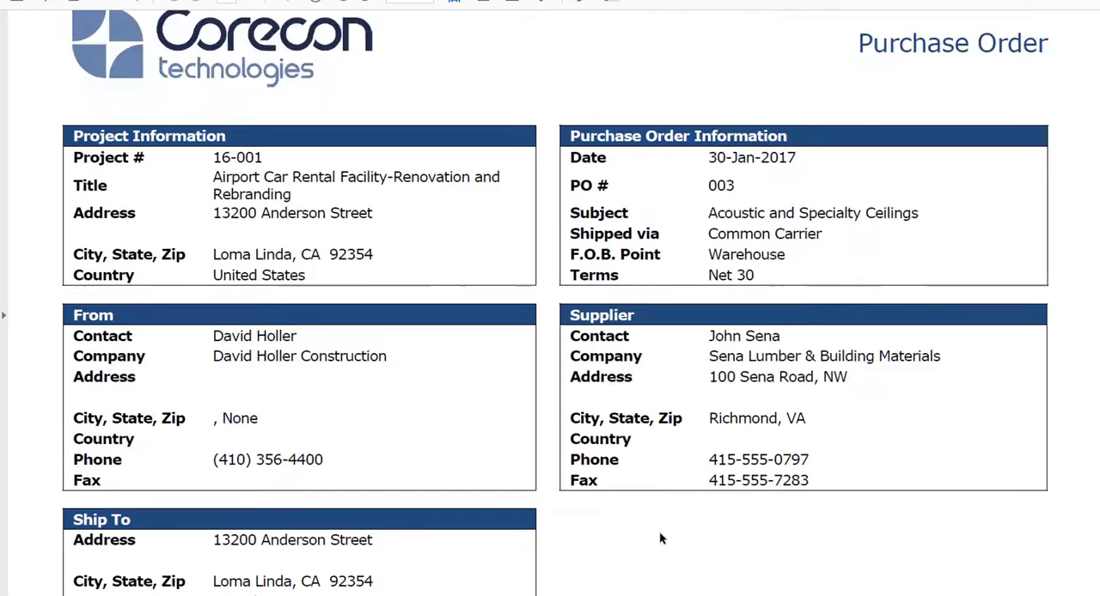
pyautogui.scroll(2, 660, 539)
pyautogui.scroll(-7, 660, 538)
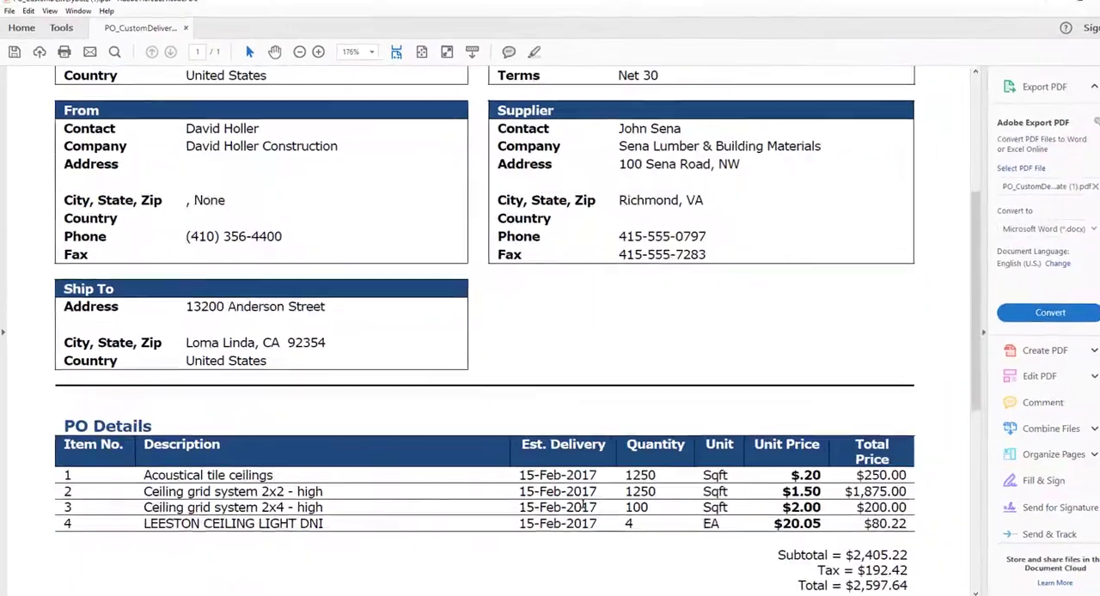
pyautogui.scroll(-5, 583, 507)
pyautogui.scroll(4, 574, 507)
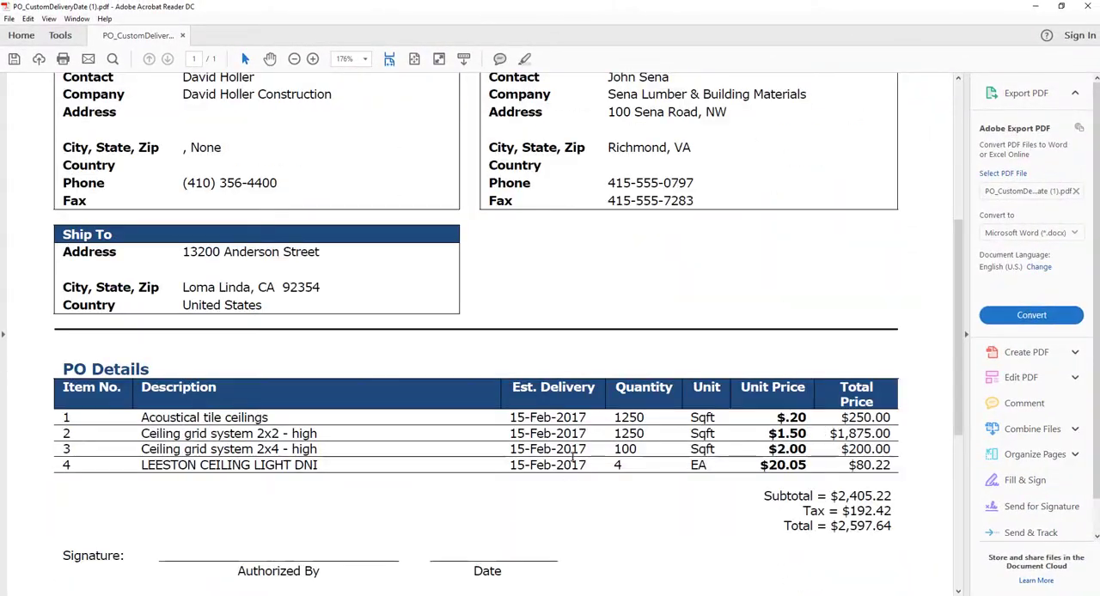
pyautogui.click(1087, 7)
pyautogui.click(621, 327)
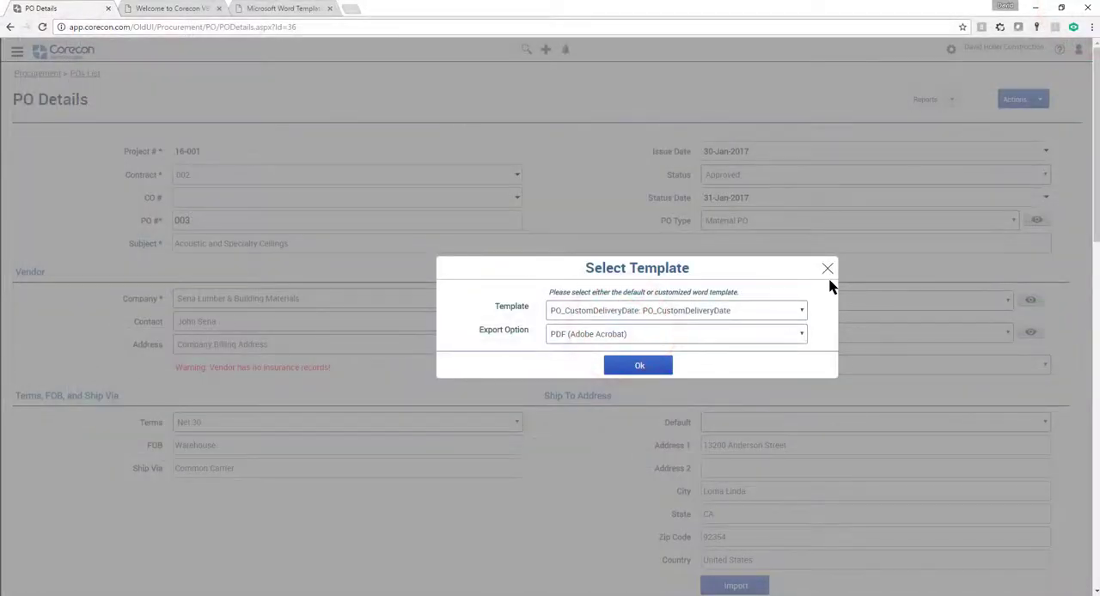
pyautogui.click(827, 270)
# Step: Switch to Word and copy the entire text of Sample PO Terms and Conditions.docx
pyautogui.moveTo(476, 593)
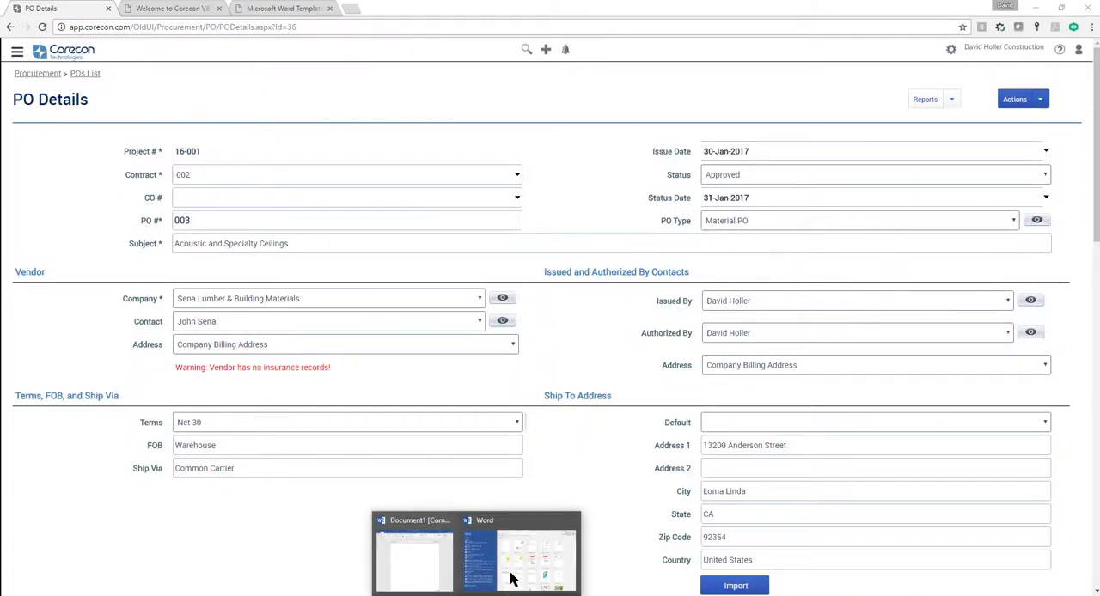
pyautogui.click(511, 580)
pyautogui.scroll(-10, 497, 500)
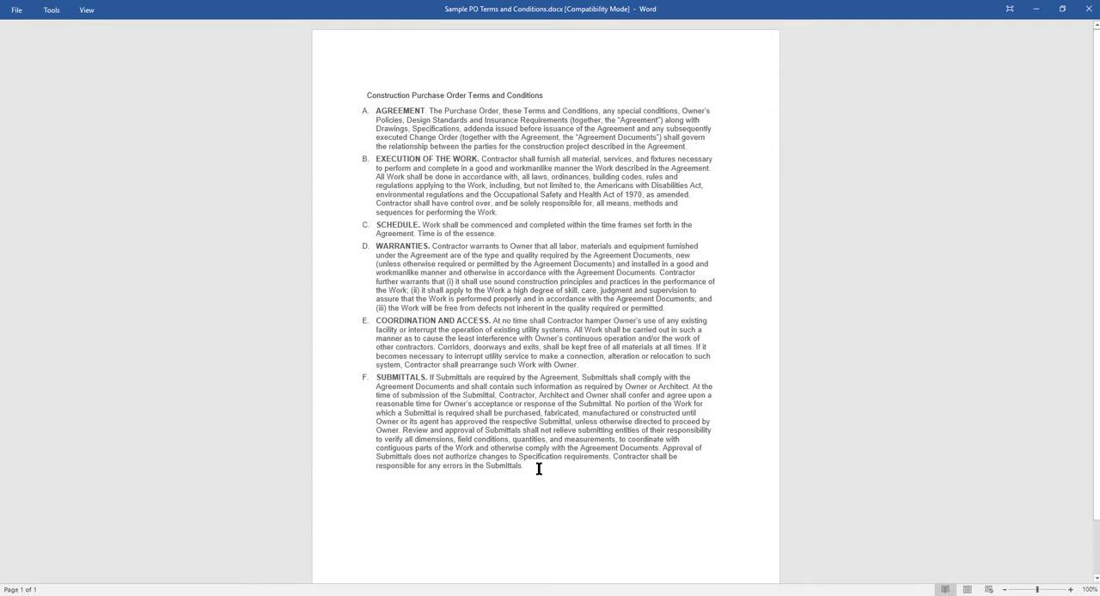
pyautogui.moveTo(538, 468); pyautogui.dragTo(355, 92)
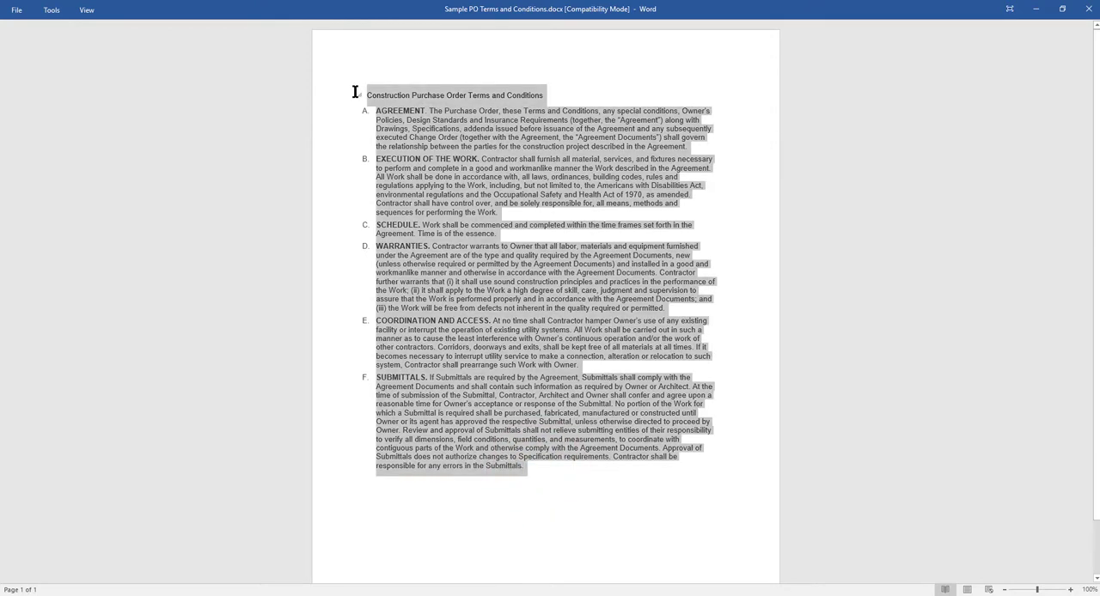
pyautogui.rightClick(423, 98)
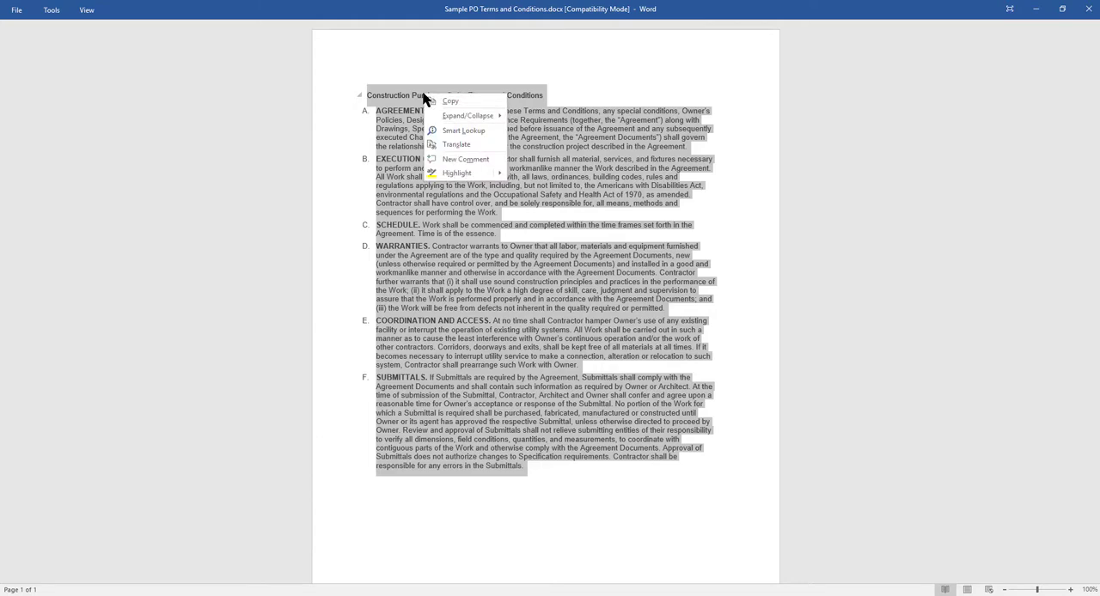
pyautogui.click(445, 101)
# Step: Switch to the CoreconPO_Custom.dot template and insert a page break below the signature block
pyautogui.hotkey('alt', 'Tab')
pyautogui.click(26, 449)
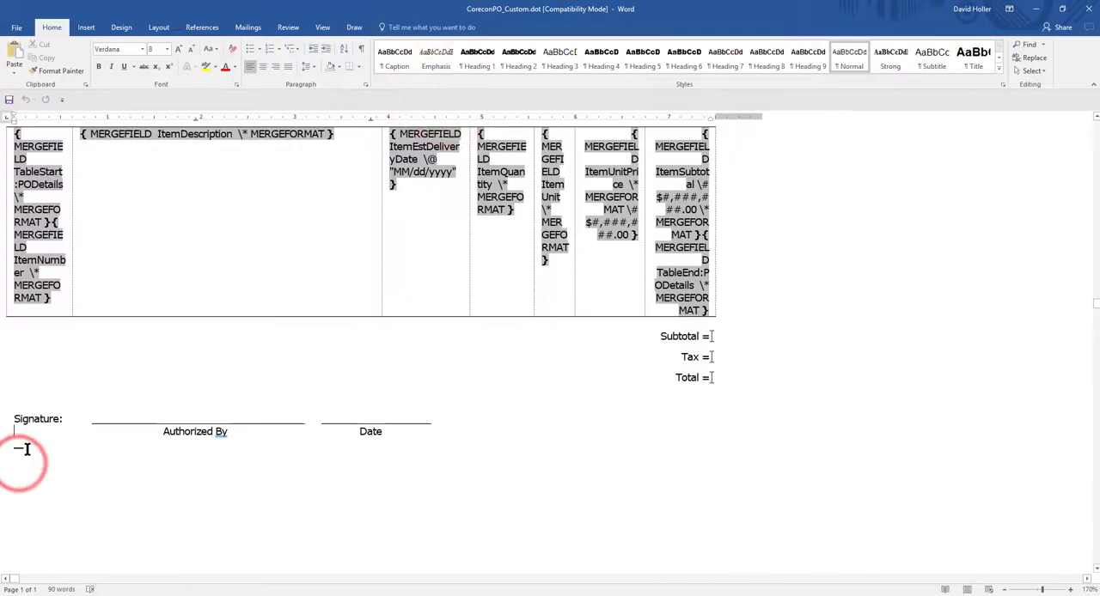
pyautogui.click(86, 27)
pyautogui.click(62, 62)
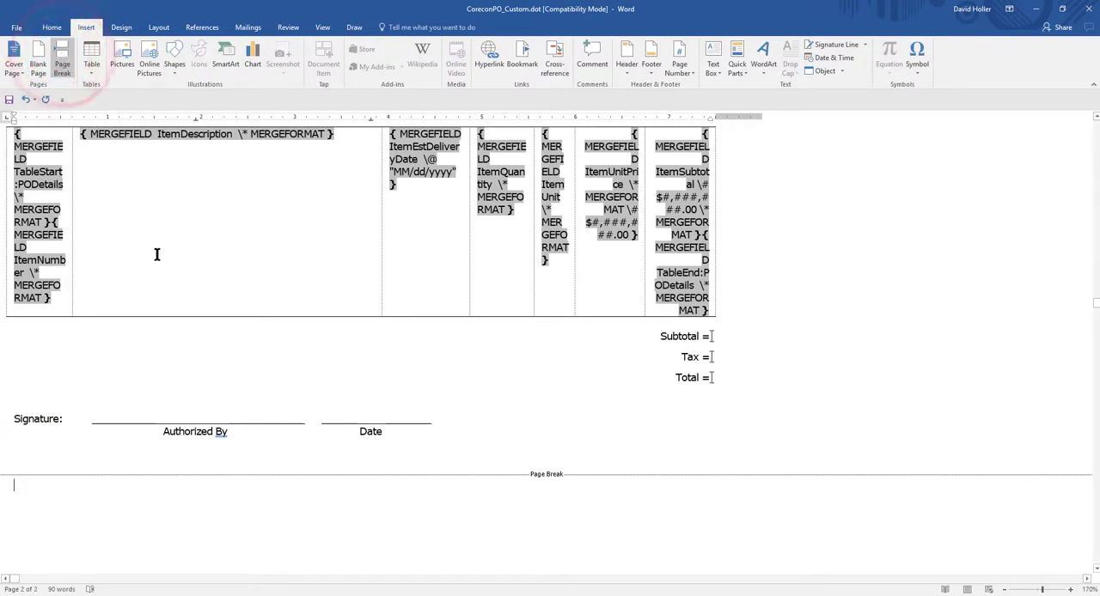
# Step: Paste the copied terms and conditions after the page break and check how they follow the signature block
pyautogui.rightClick(34, 500)
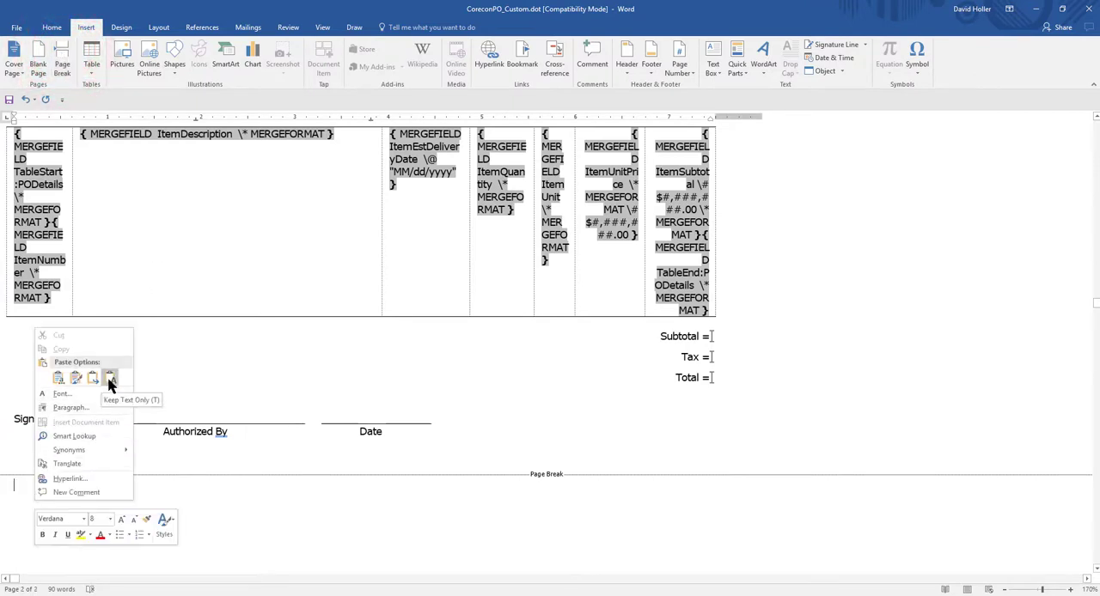
pyautogui.click(63, 384)
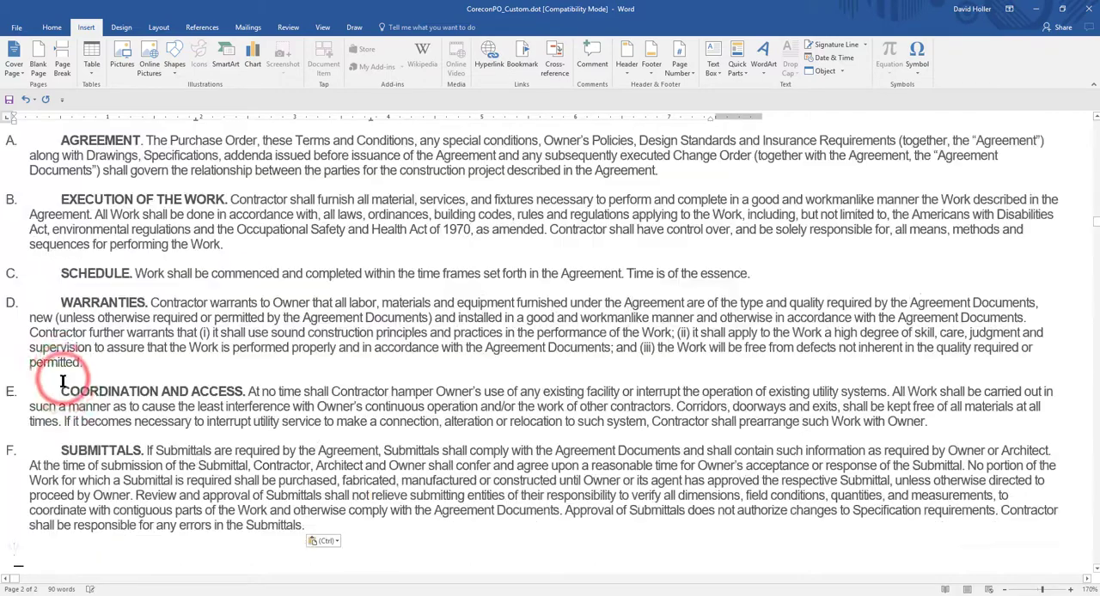
pyautogui.scroll(3, 263, 488)
pyautogui.scroll(-2, 263, 488)
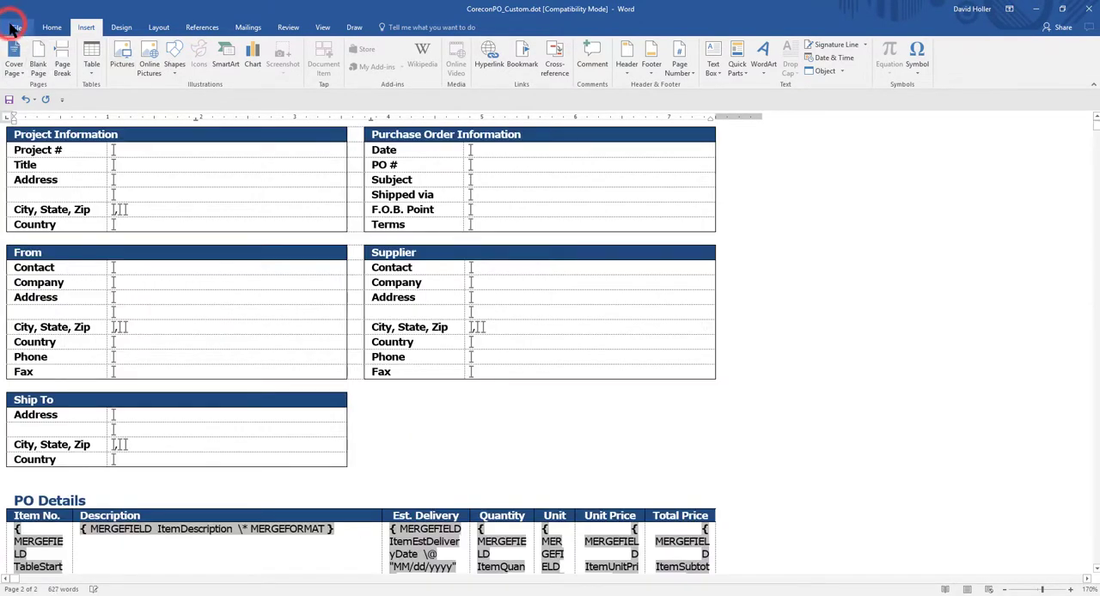
# Step: Save the CoreconPO_Custom.dot template and close it
pyautogui.click(12, 30)
pyautogui.click(24, 118)
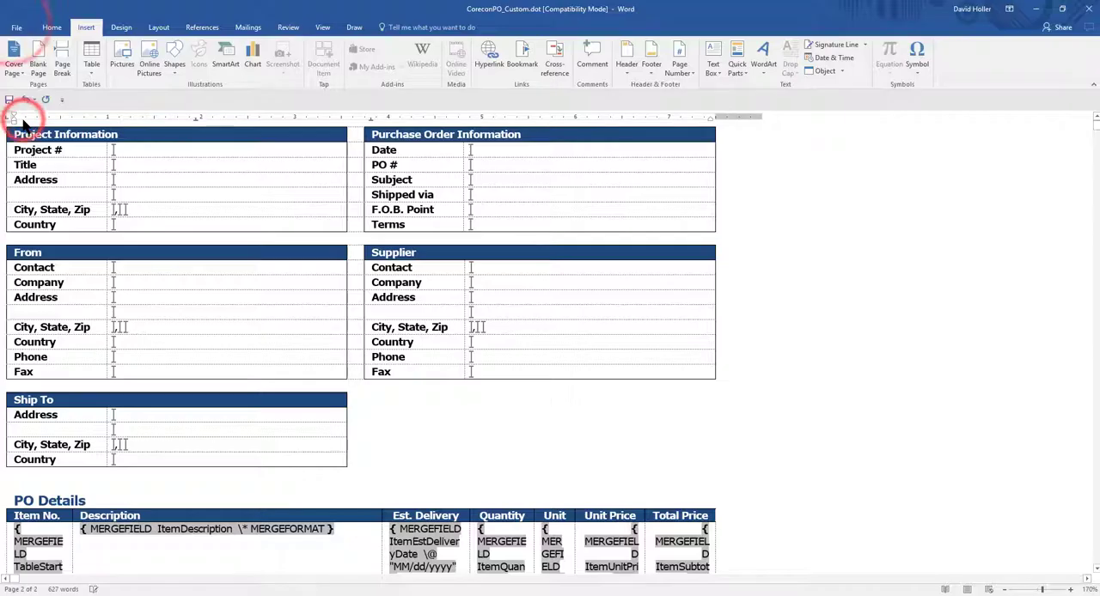
pyautogui.click(1089, 8)
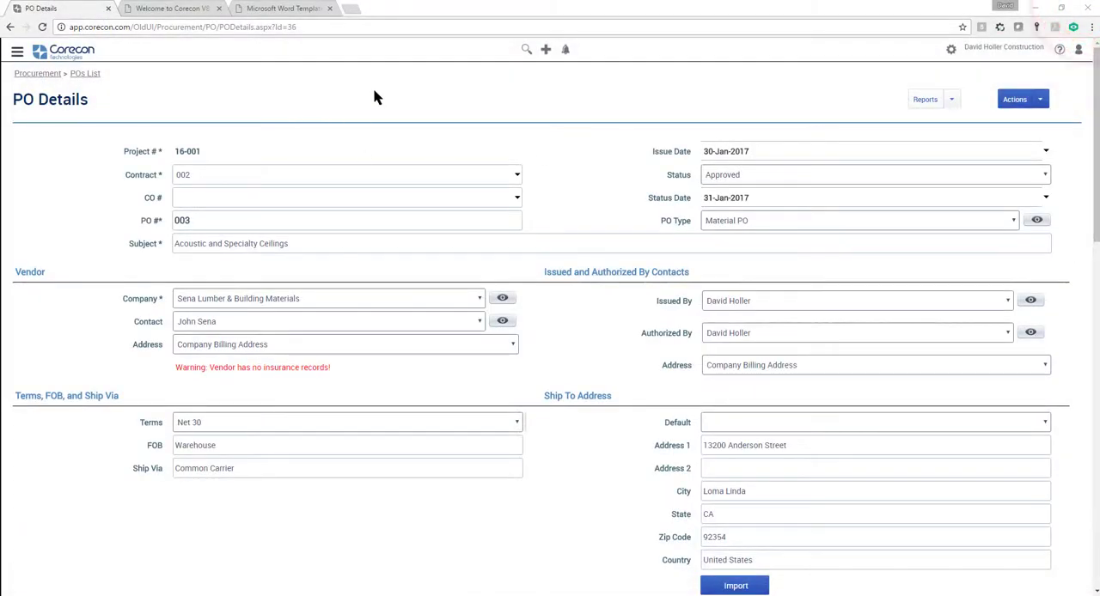
# Step: Delete the PO_CustomDeliveryDate template from the company's detail report templates
pyautogui.click(950, 52)
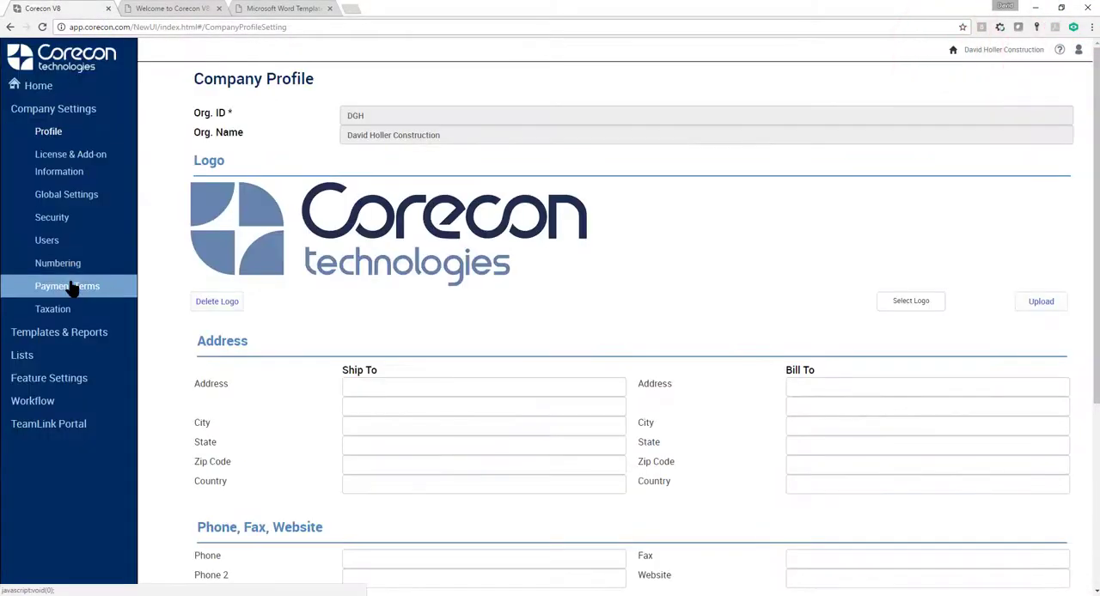
pyautogui.click(58, 333)
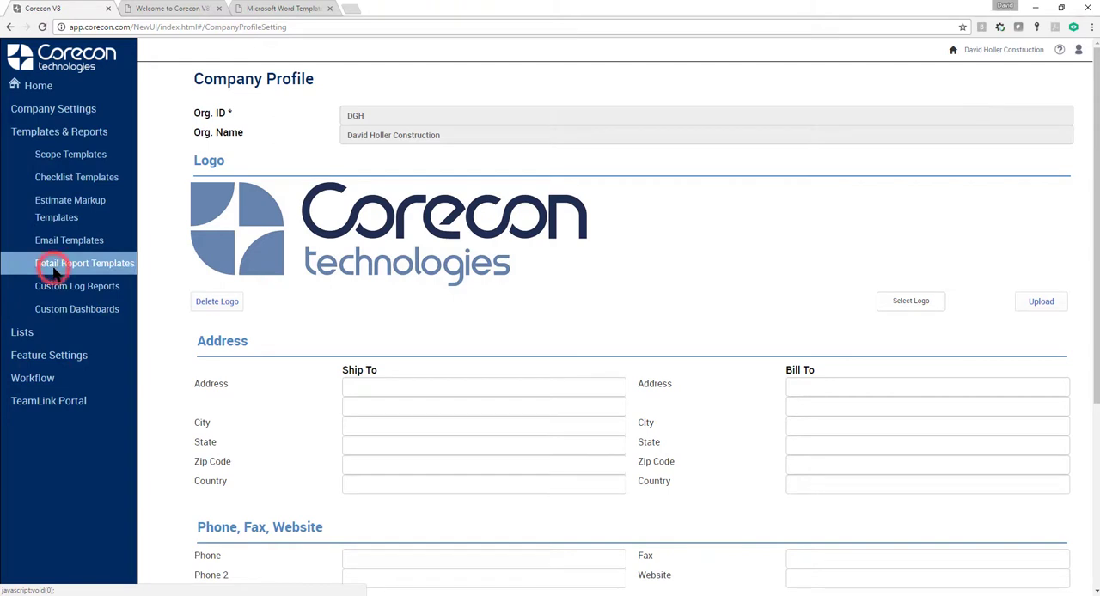
pyautogui.click(54, 271)
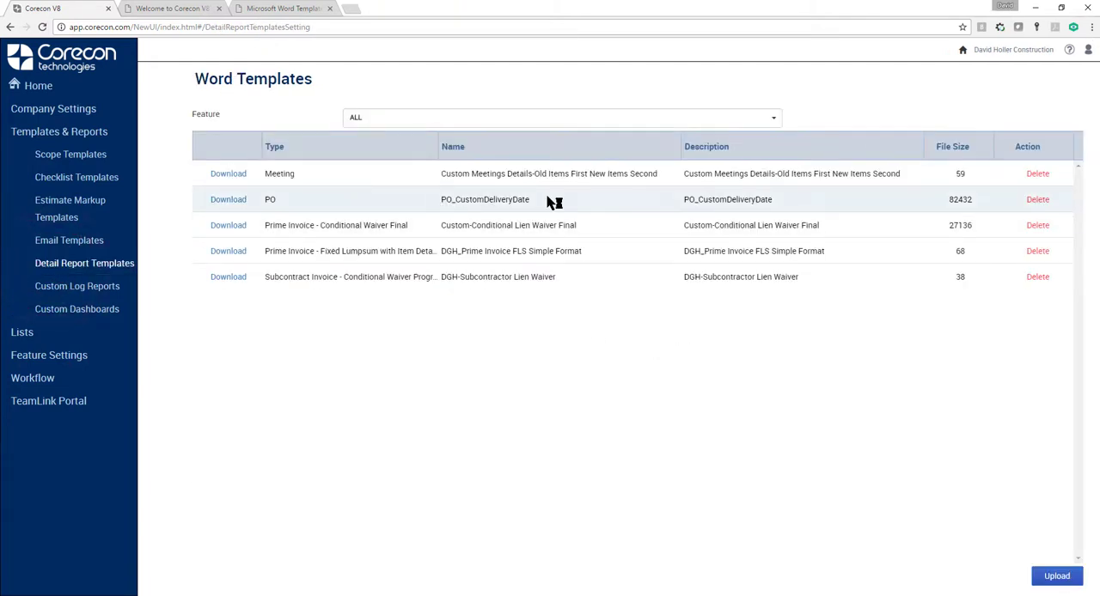
pyautogui.click(1037, 201)
pyautogui.click(597, 93)
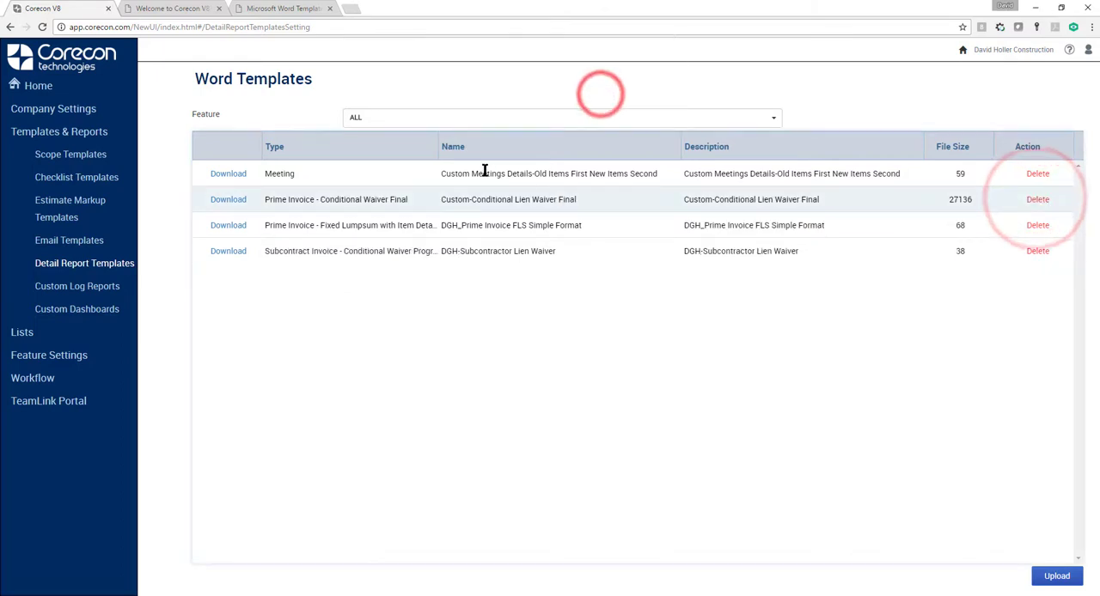
# Step: Start a new template upload for the PO feature and name it PO_CustomEstDeliveryDateTermsConditions
pyautogui.click(1048, 577)
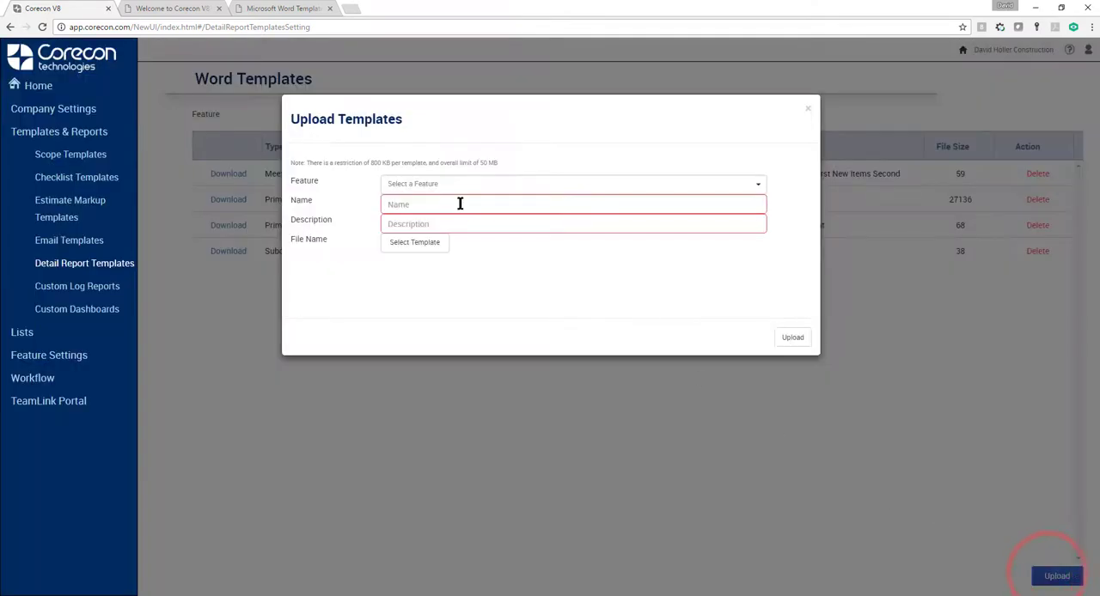
pyautogui.click(440, 186)
pyautogui.scroll(-2, 478, 203)
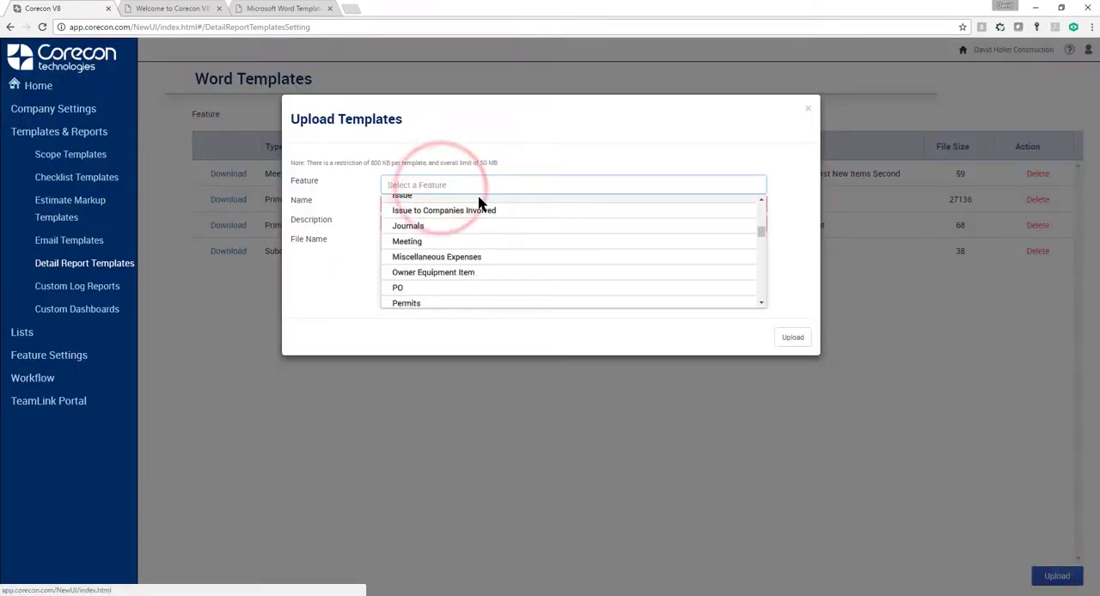
pyautogui.click(436, 289)
pyautogui.click(418, 201)
pyautogui.write('PO_CustomEstDeliveryDateTermsConditions')
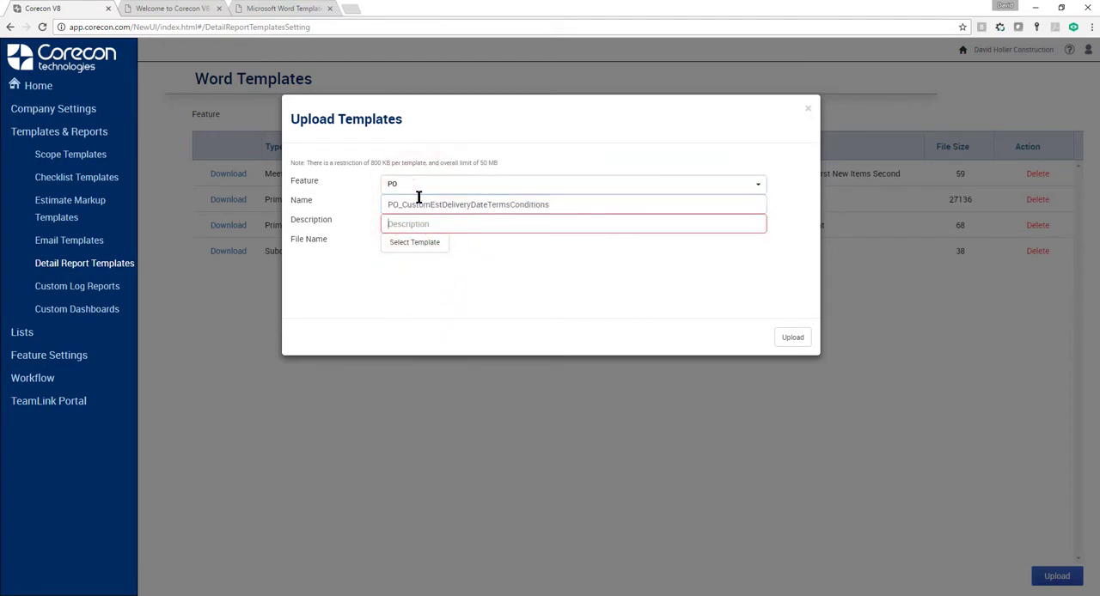
# Step: Copy the template name PO_CustomEstDeliveryDateTermsConditions into the description
pyautogui.moveTo(560, 208); pyautogui.dragTo(336, 197)
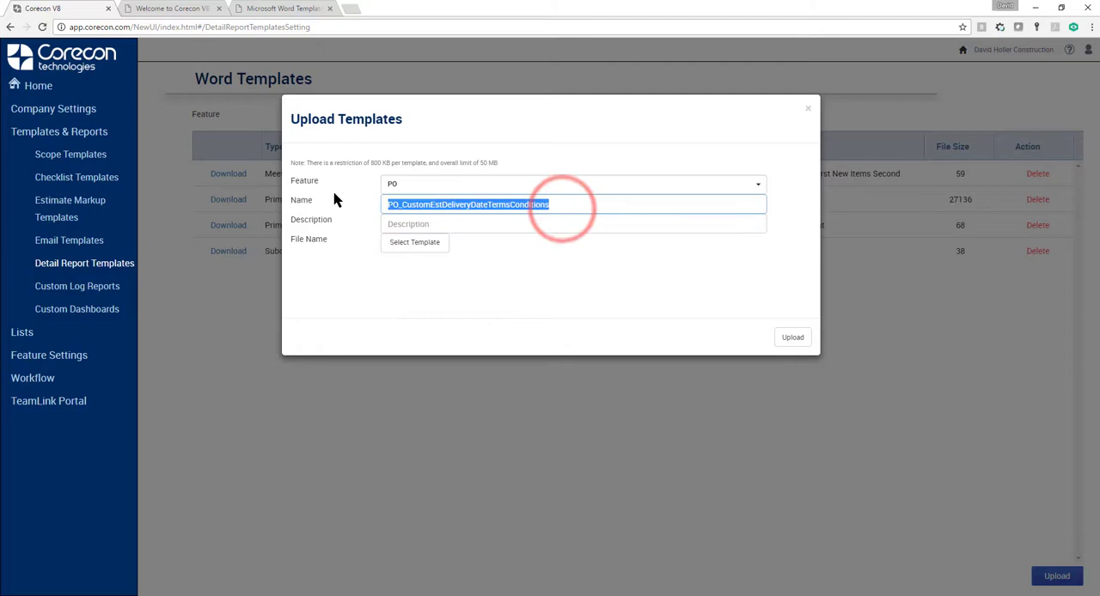
pyautogui.rightClick(426, 207)
pyautogui.click(453, 228)
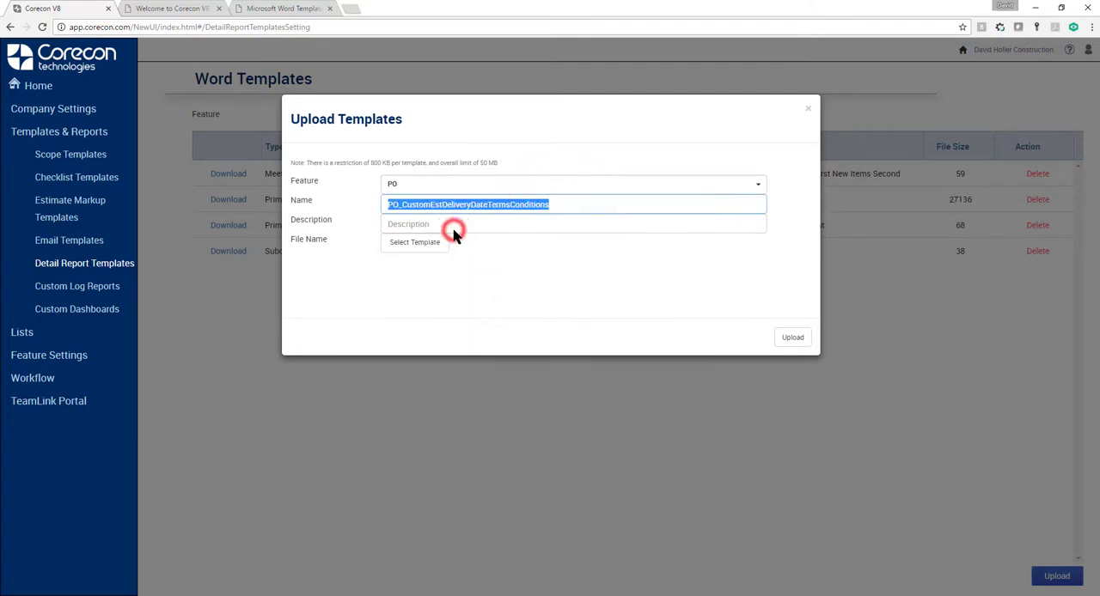
pyautogui.click(436, 227)
pyautogui.rightClick(436, 227)
pyautogui.click(468, 297)
# Step: Choose CoreconPO_Custom.dot as the template file and upload it
pyautogui.click(423, 245)
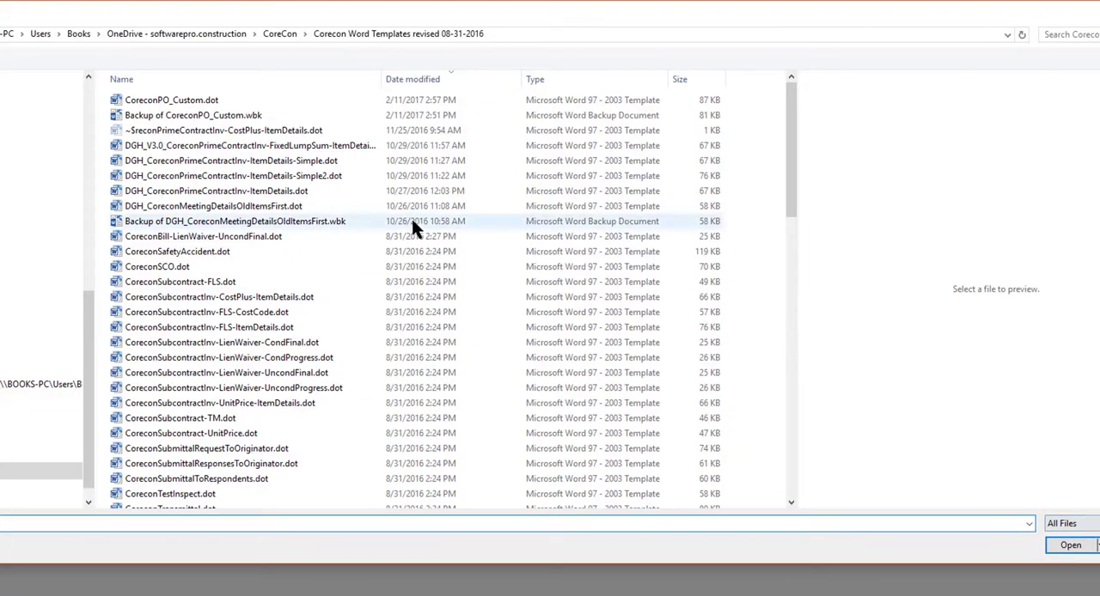
pyautogui.doubleClick(177, 100)
pyautogui.click(810, 433)
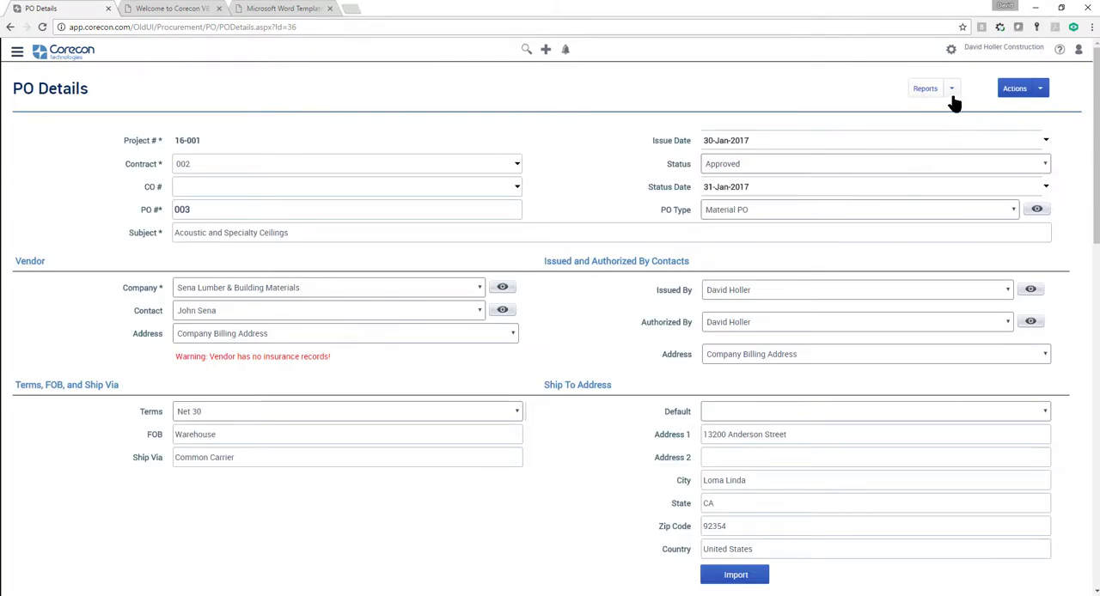
# Step: Generate the report for PO 003 with the PO_CustomEstDeliveryDateTermsConditions template, exported as PDF (Adobe Acrobat)
pyautogui.click(951, 91)
pyautogui.click(932, 107)
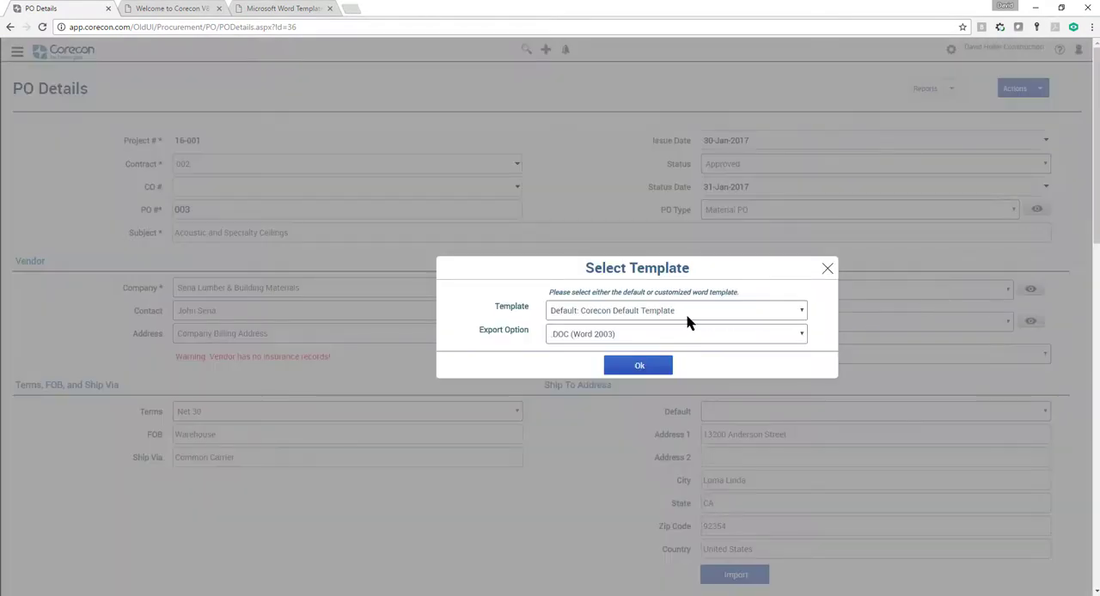
pyautogui.click(629, 312)
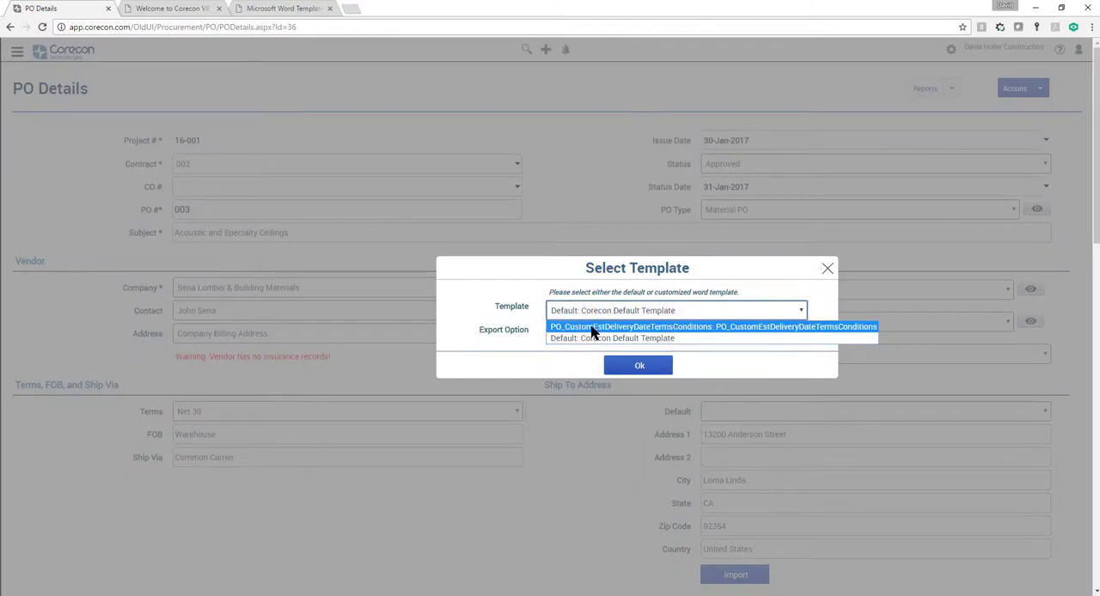
pyautogui.click(591, 327)
pyautogui.click(589, 333)
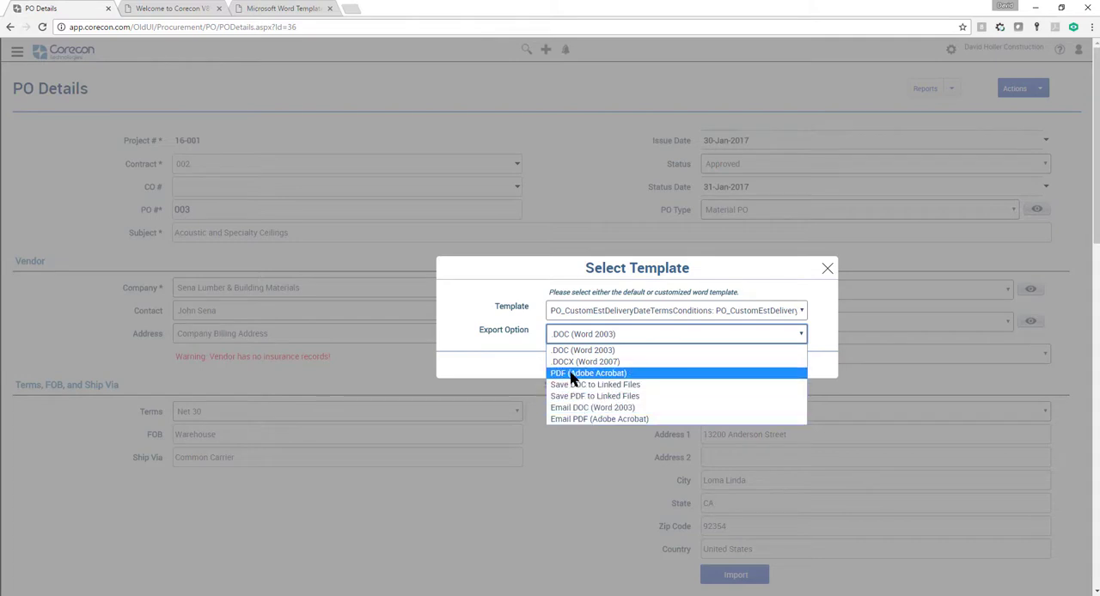
pyautogui.click(572, 374)
pyautogui.click(637, 365)
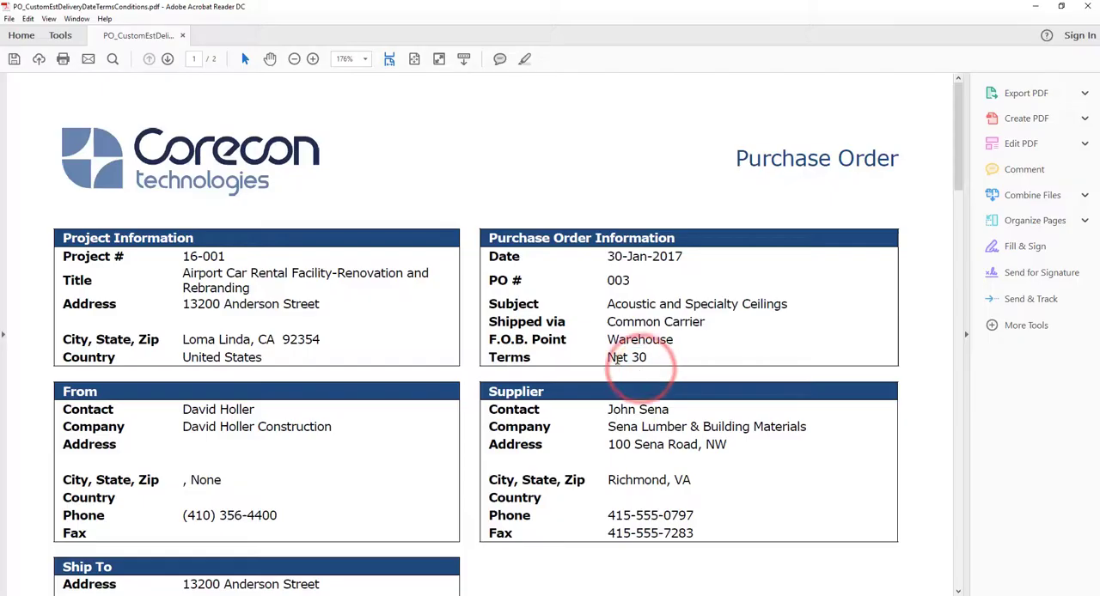
# Step: Review the generated purchase order PDF, checking the Est. Delivery column, signature block, and terms and conditions page
pyautogui.scroll(-5, 621, 356)
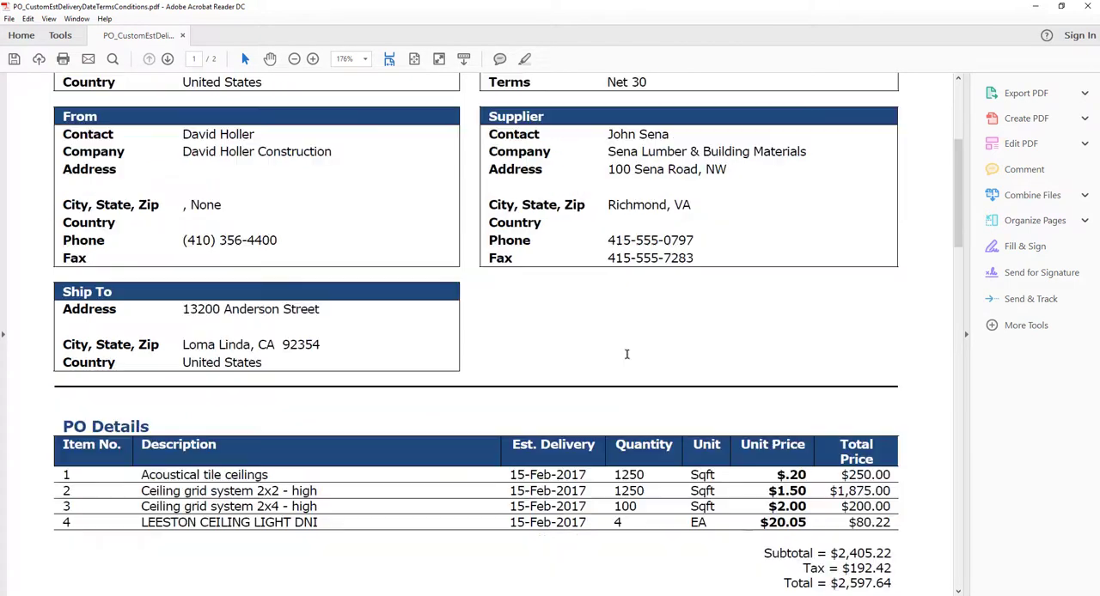
pyautogui.scroll(-2, 628, 359)
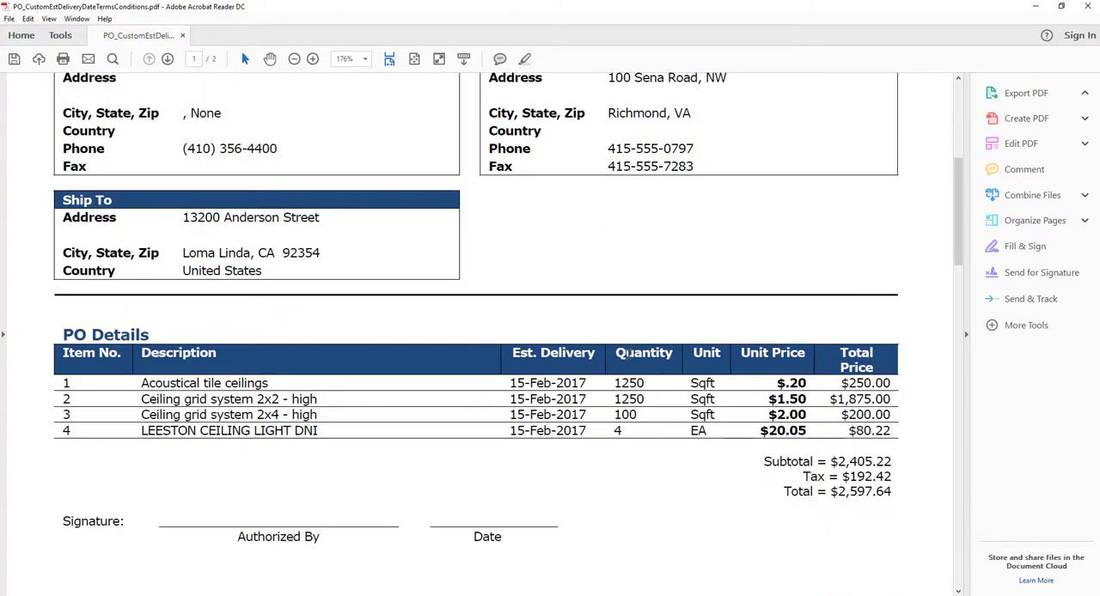
pyautogui.scroll(-12, 591, 442)
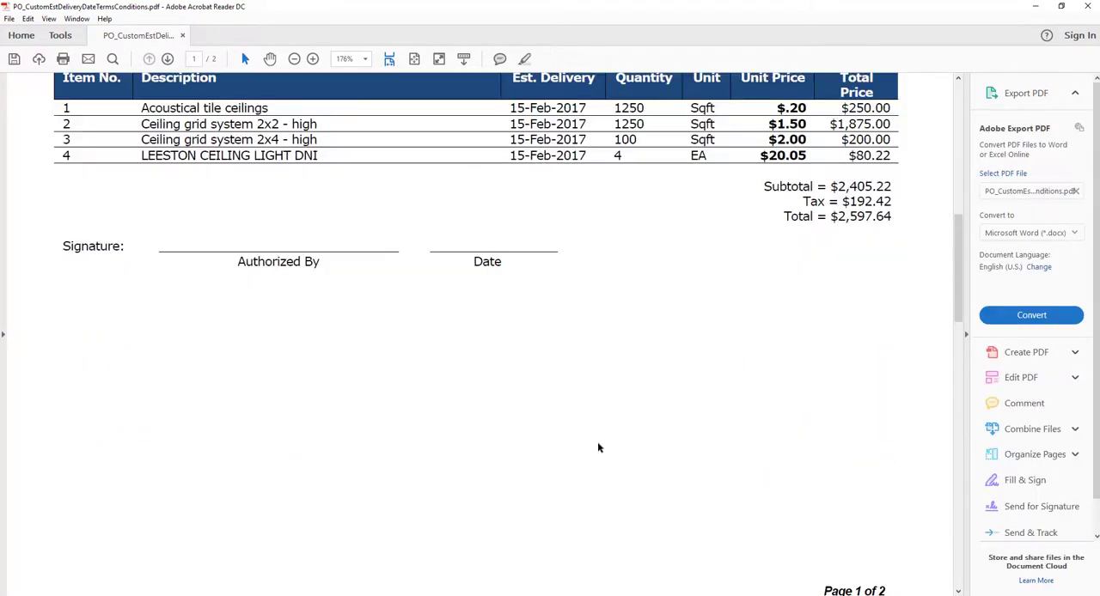
pyautogui.scroll(-5, 603, 439)
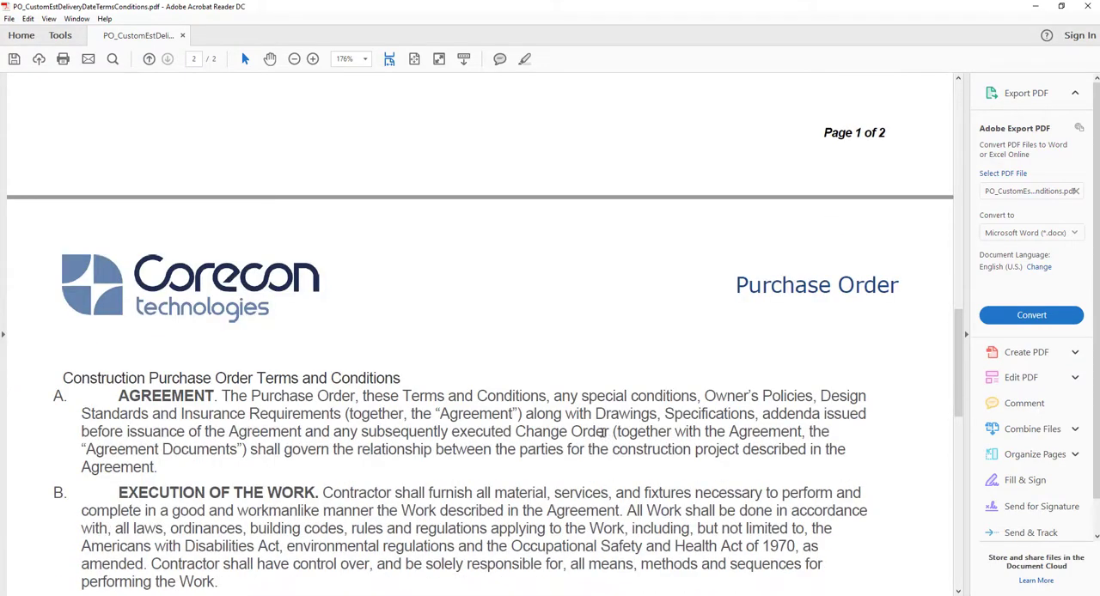
pyautogui.scroll(-2, 602, 436)
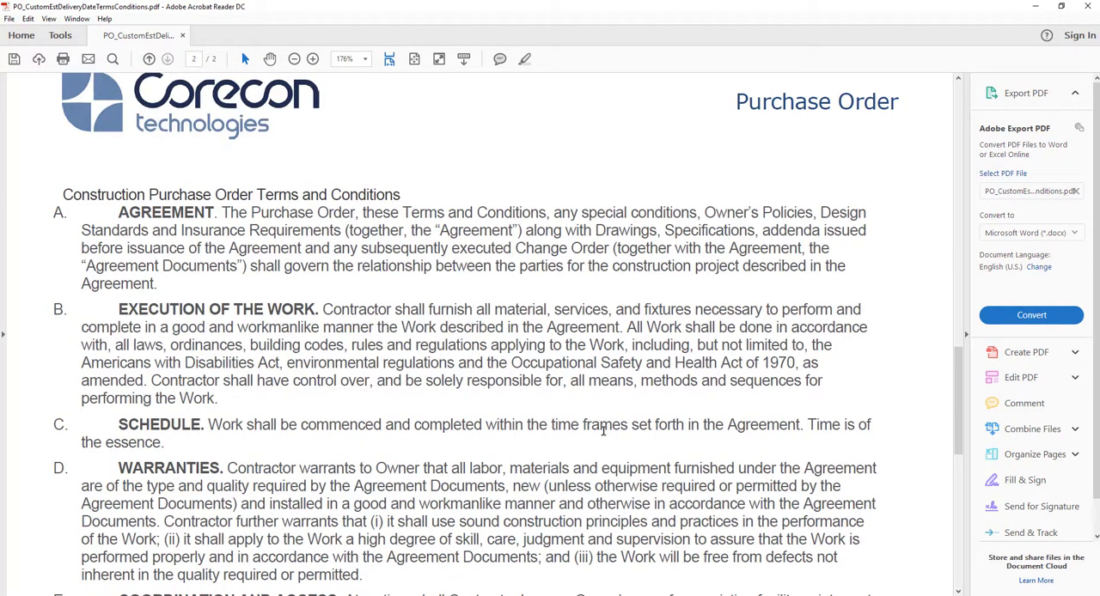
pyautogui.scroll(-8, 602, 429)
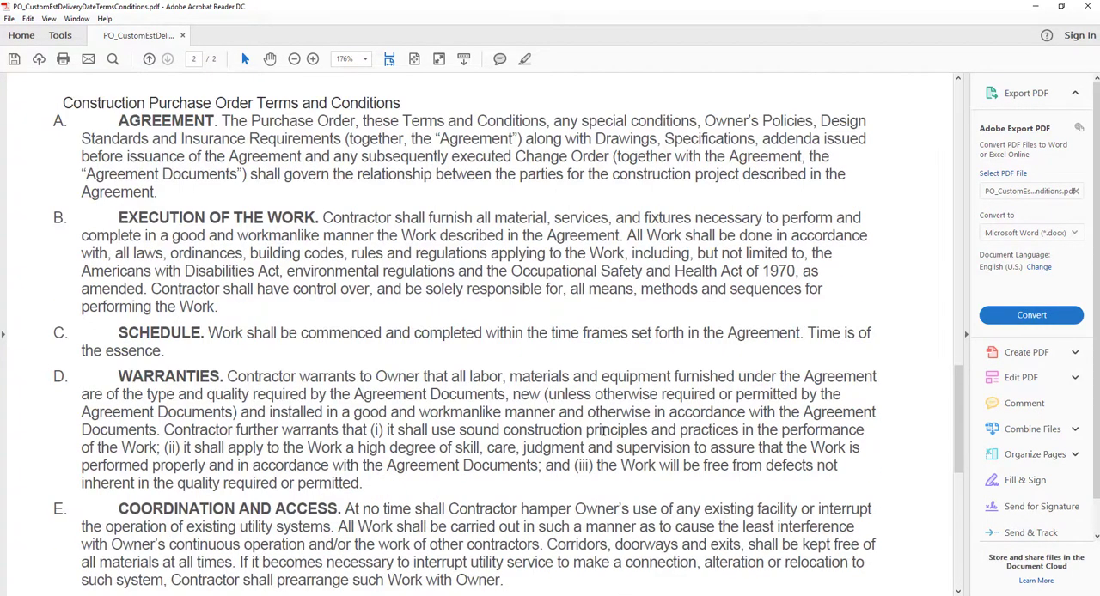
pyautogui.scroll(10, 602, 432)
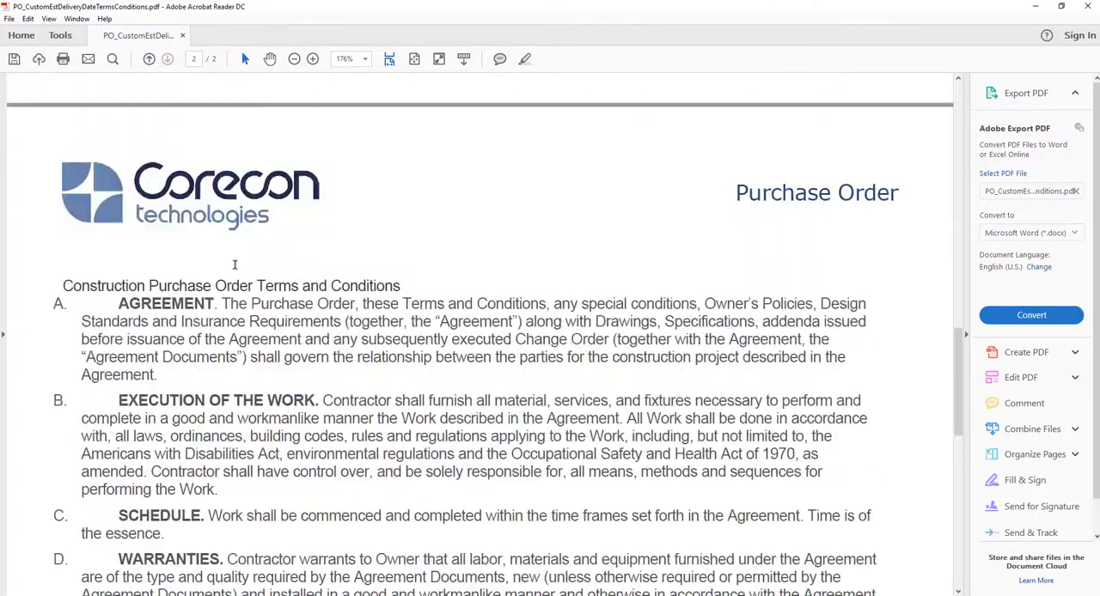
pyautogui.scroll(2, 258, 249)
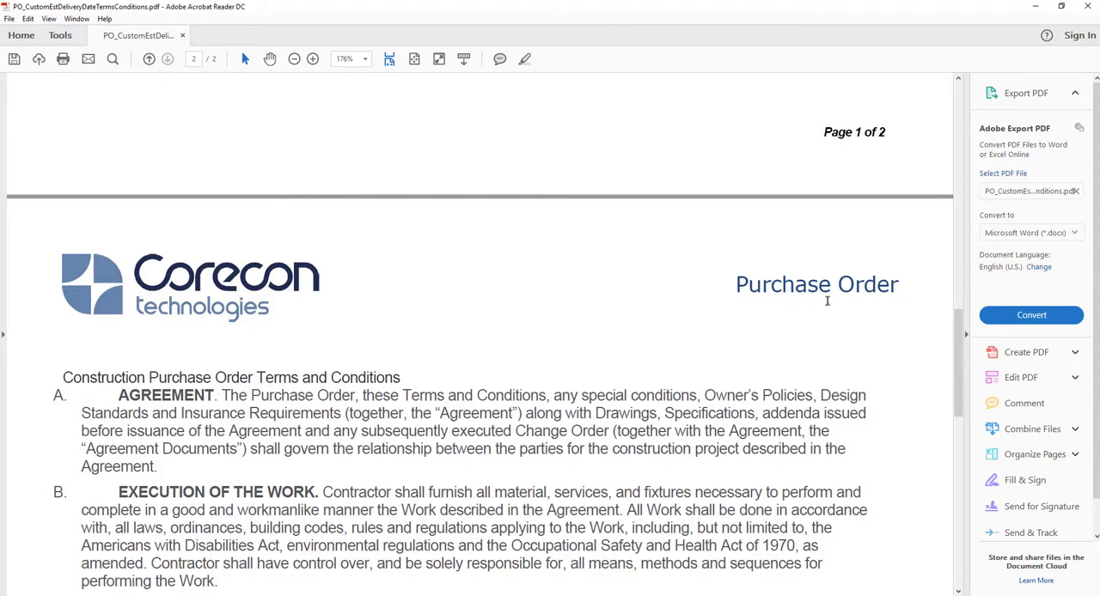
pyautogui.scroll(15, 609, 298)
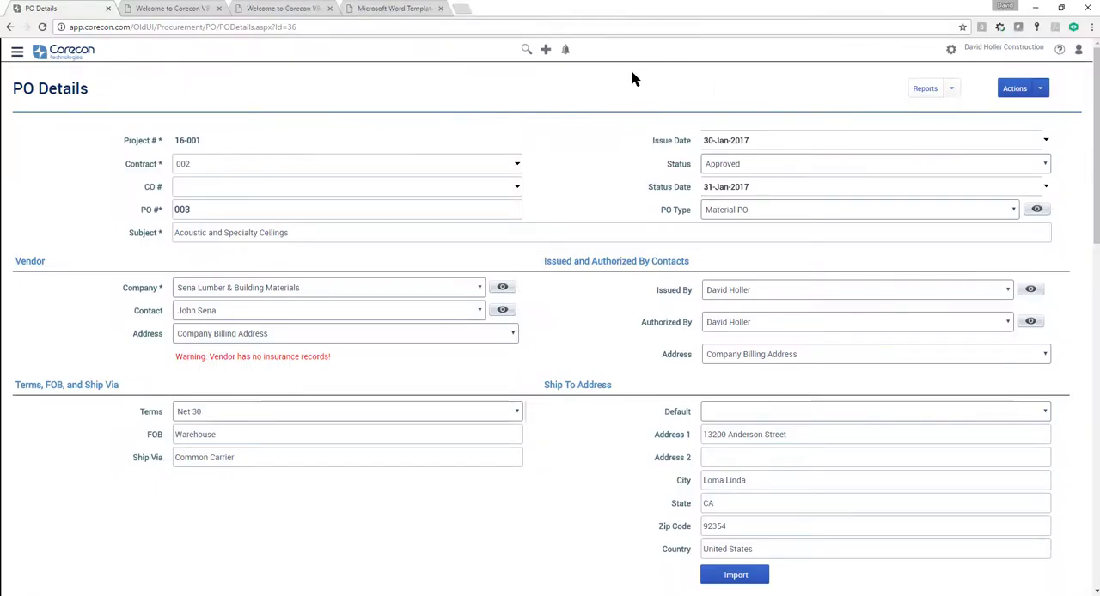
# Step: Open the Detail Report Templates page of Corecon V8's online help through the Settings resource center
pyautogui.click(151, 10)
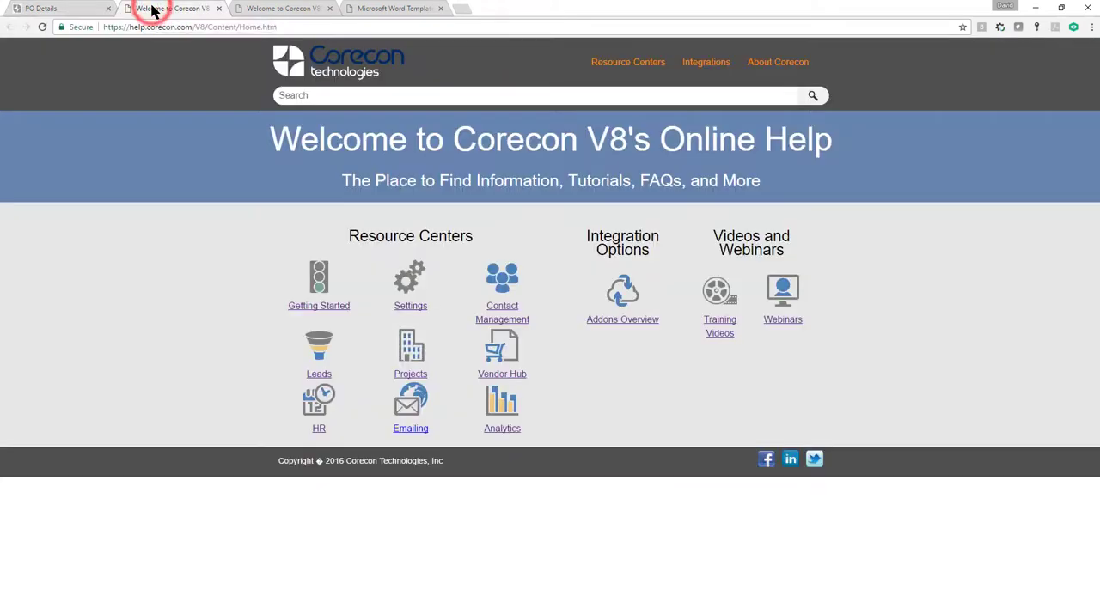
pyautogui.click(409, 307)
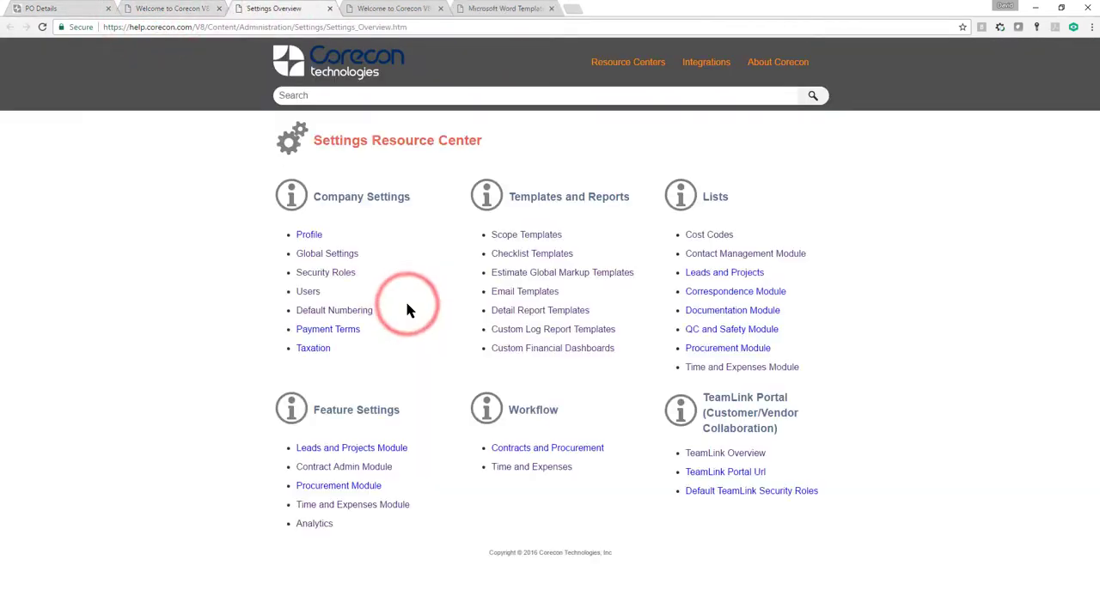
pyautogui.click(528, 313)
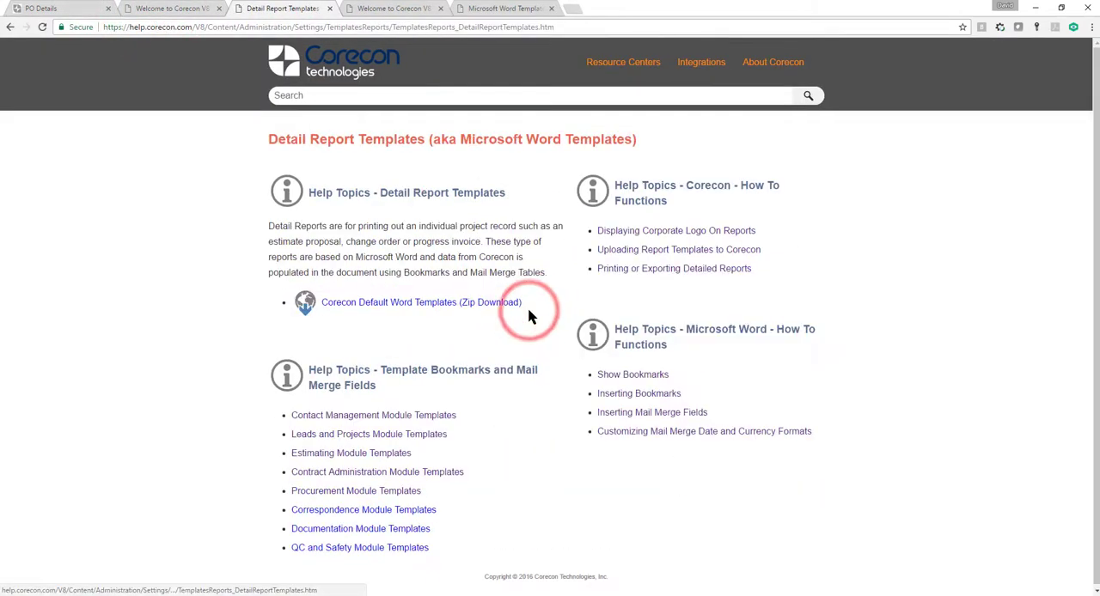